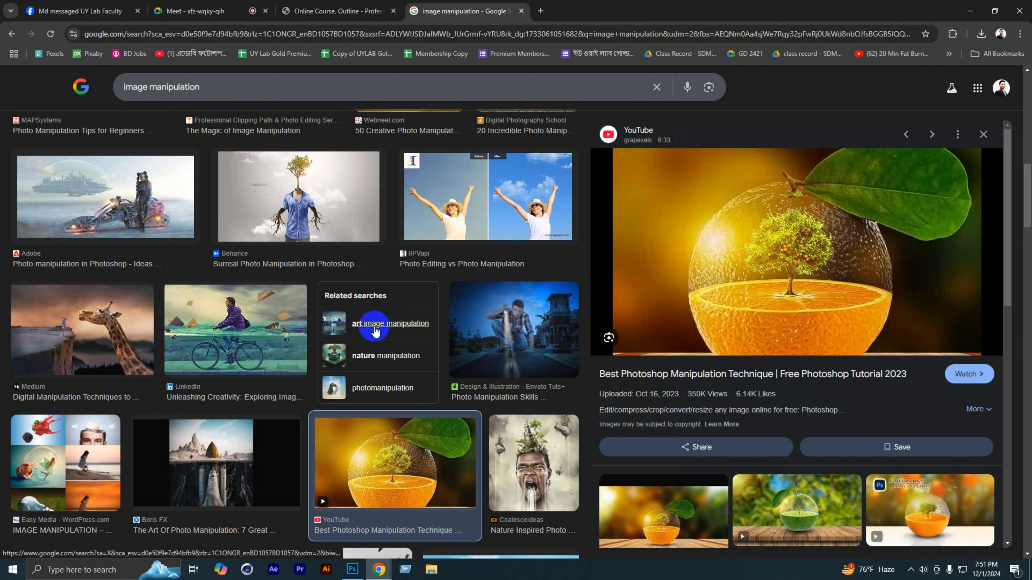
Step: Search Google Images for "Orange Tree"
scroll(373, 344, down, 10)
scroll(373, 343, up, 5)
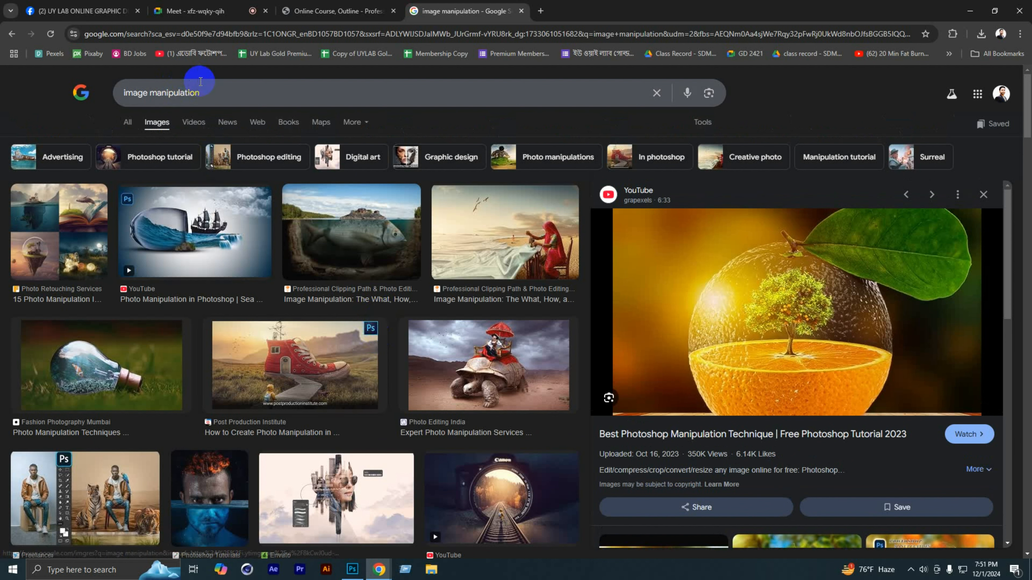
mouse_move(137, 93)
mouse_down()
mouse_move(238, 96)
mouse_move(123, 92)
mouse_up()
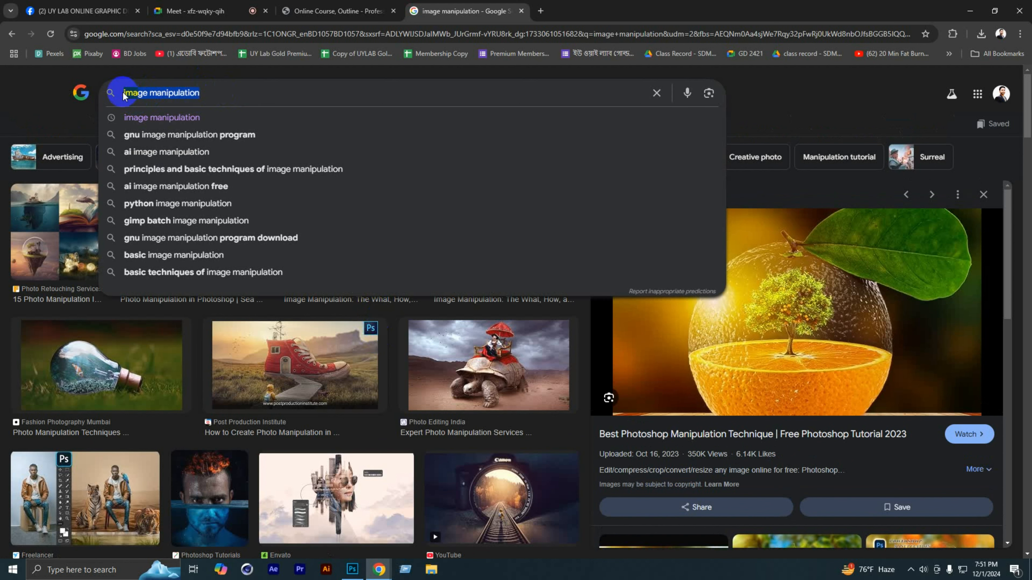
key(BackSpace)
text(Oran)
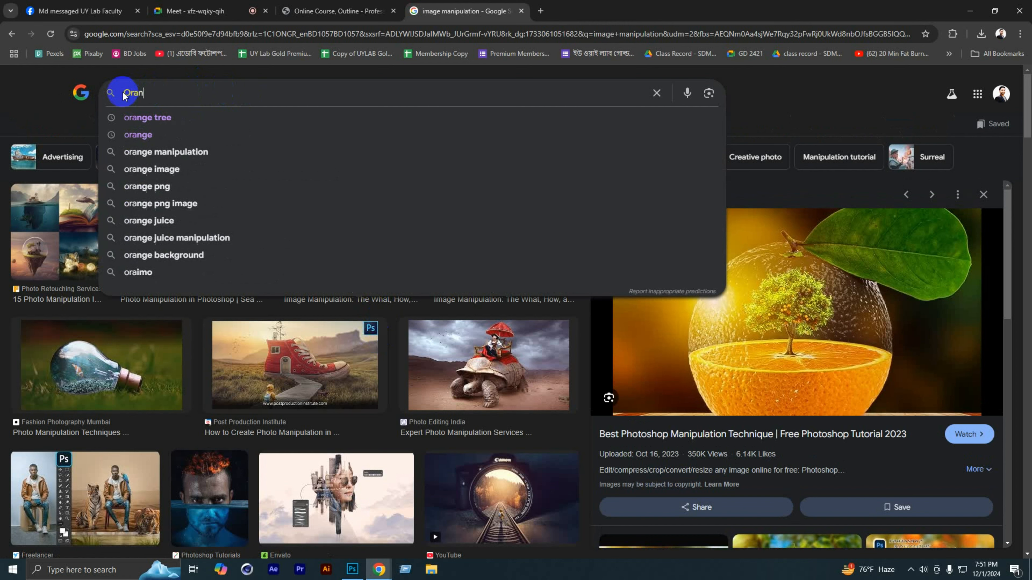
text(ge Tre)
key(BackSpace)
text(re)
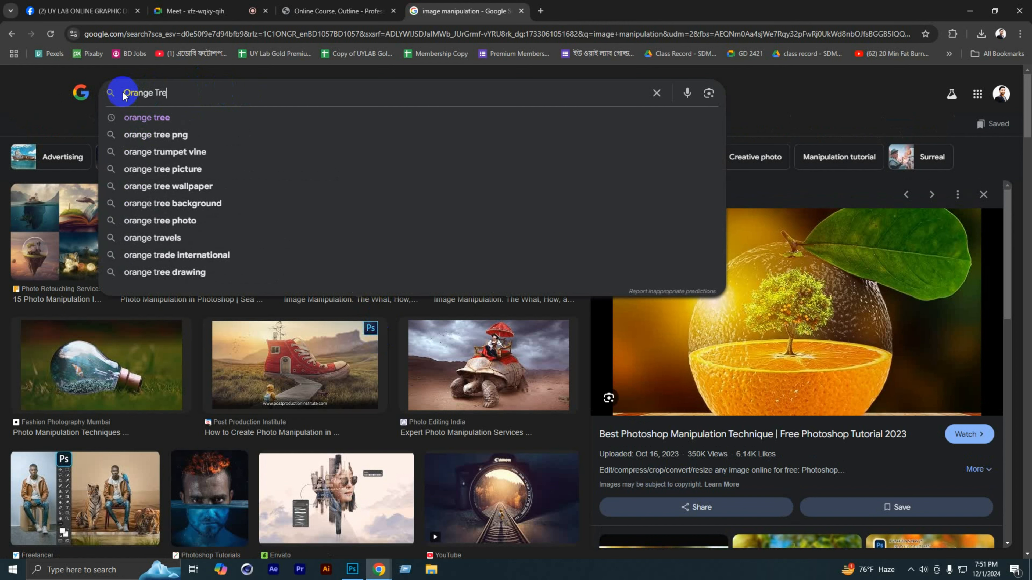
text(e)
key(Return)
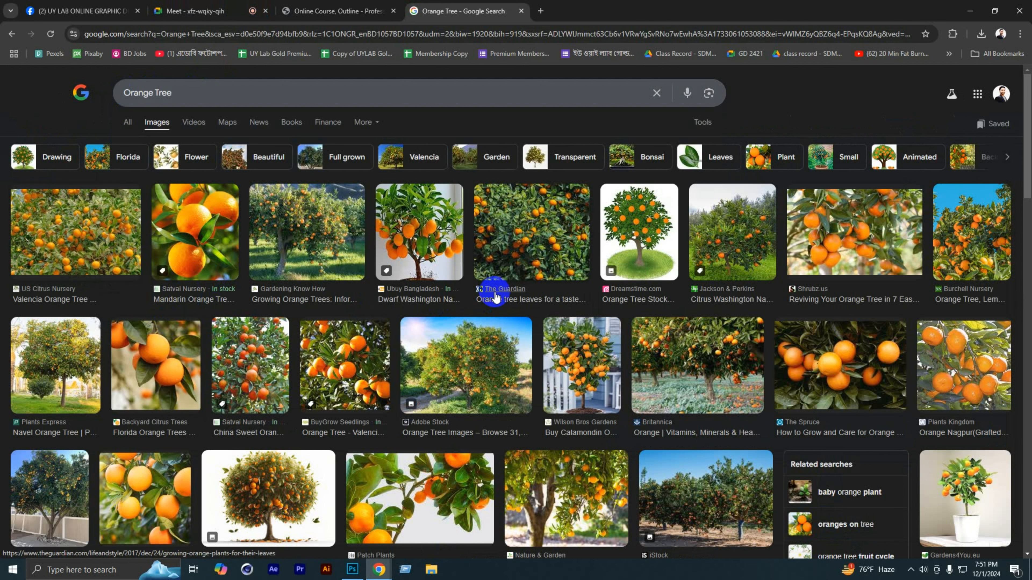
Step: Open the preview of The Guardian's photo of a dense orange tree with green leaves
click(518, 252)
right_click(735, 315)
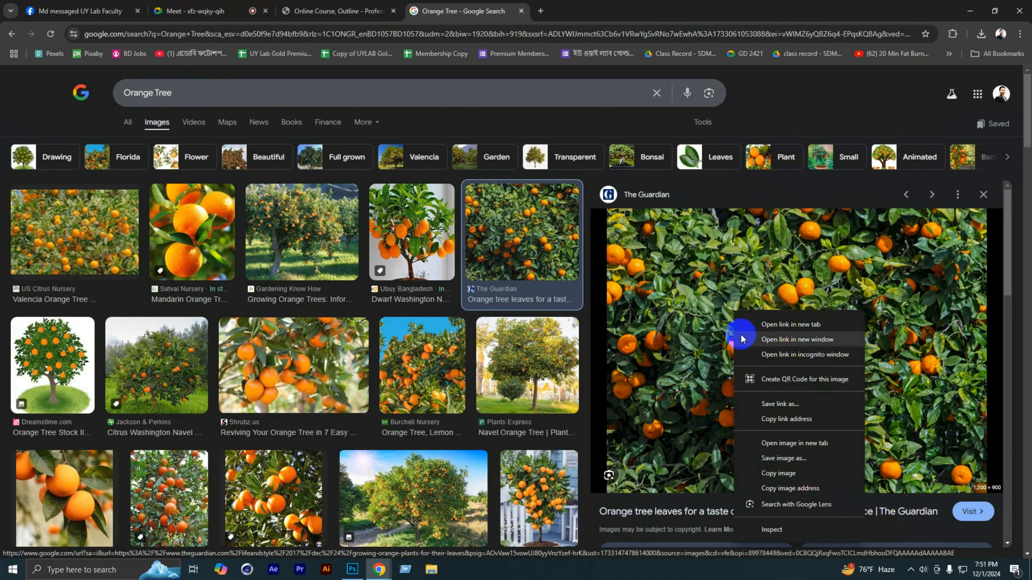
click(774, 444)
Step: Switch to Photoshop, create a 7 by 5 inch print document at 300 pixels/inch, and hide the rulers
key(alt+Tab)
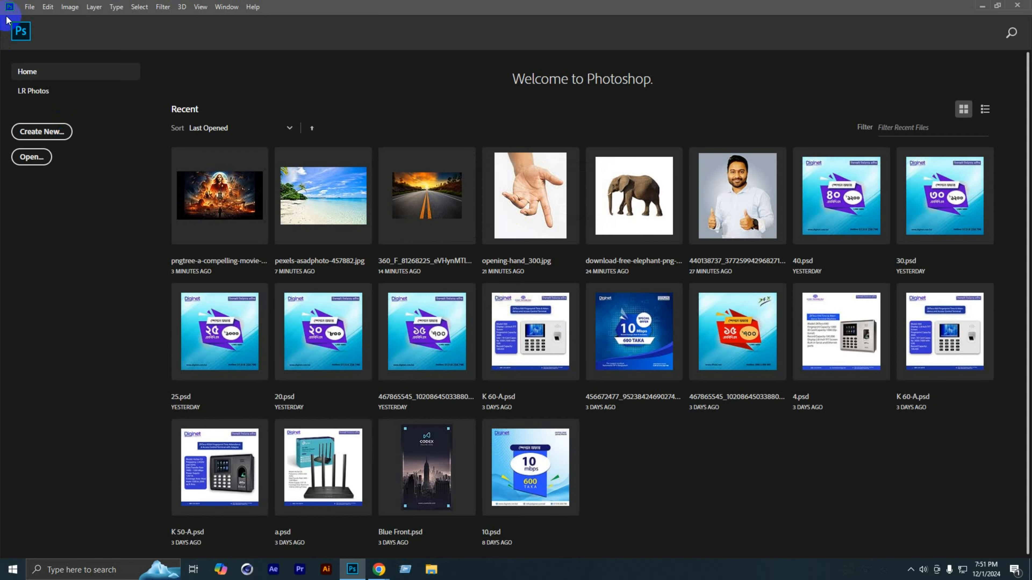
click(28, 7)
click(21, 18)
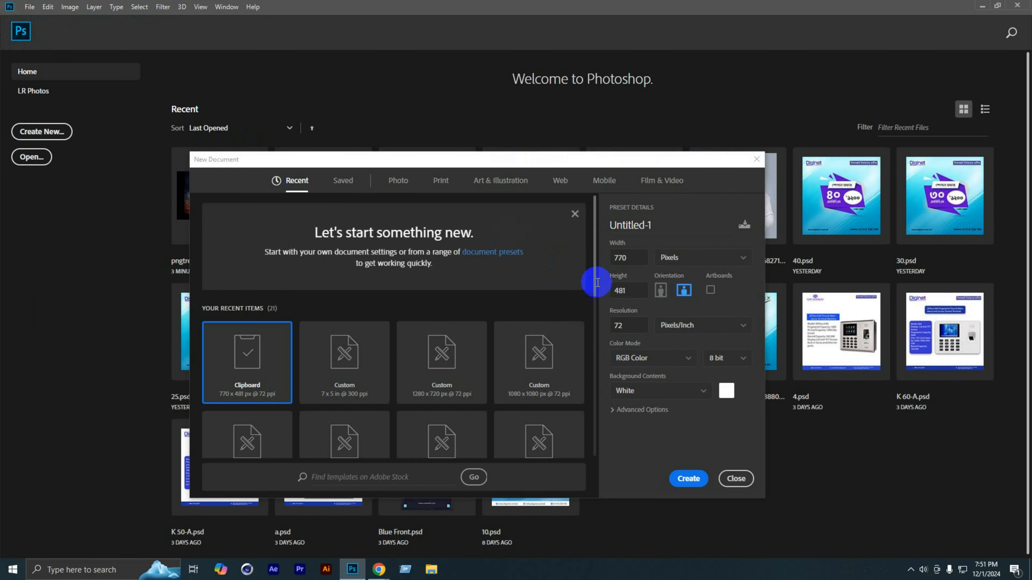
click(673, 259)
click(440, 180)
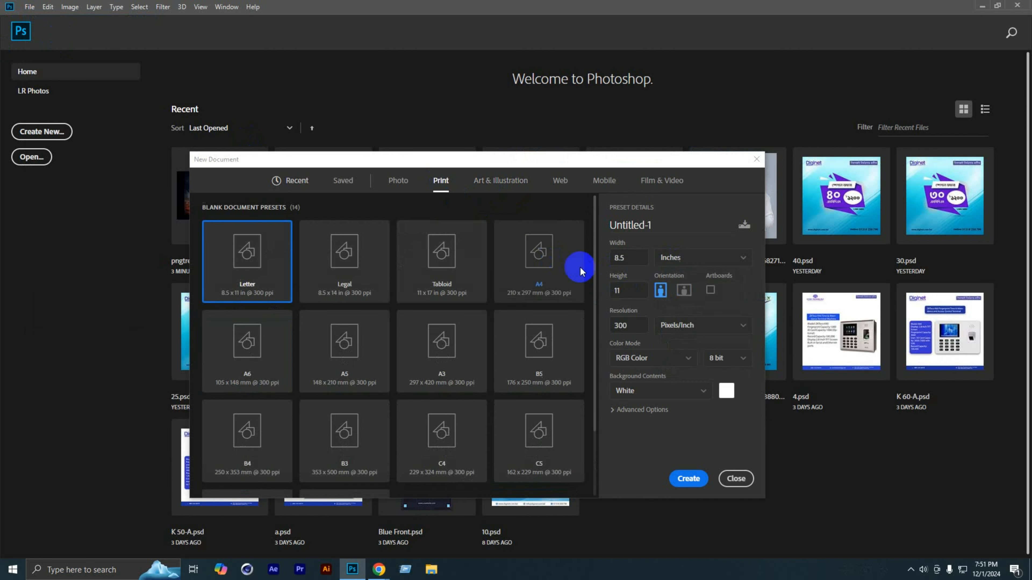
double_click(630, 258)
text(7)
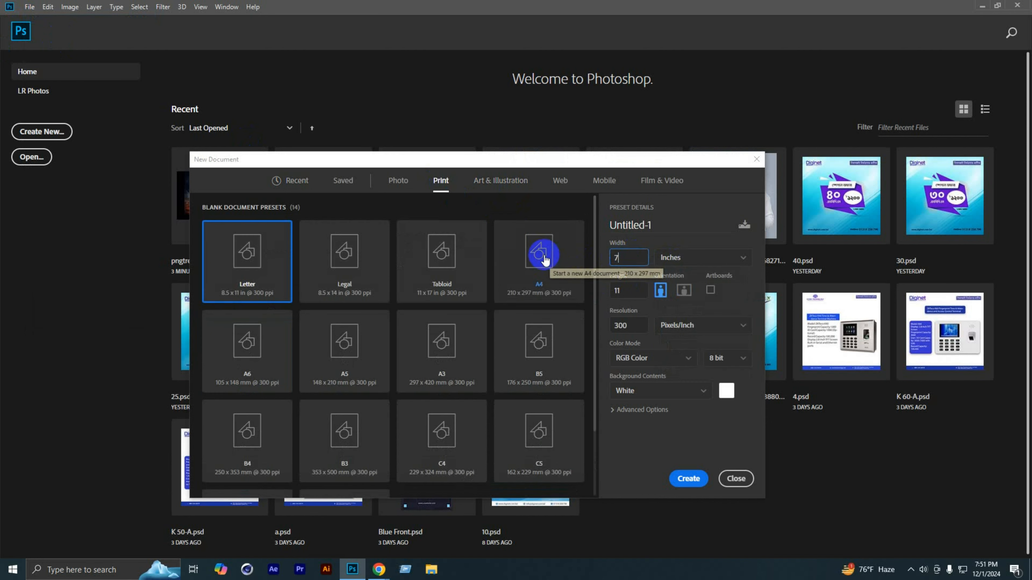
double_click(622, 291)
text(5)
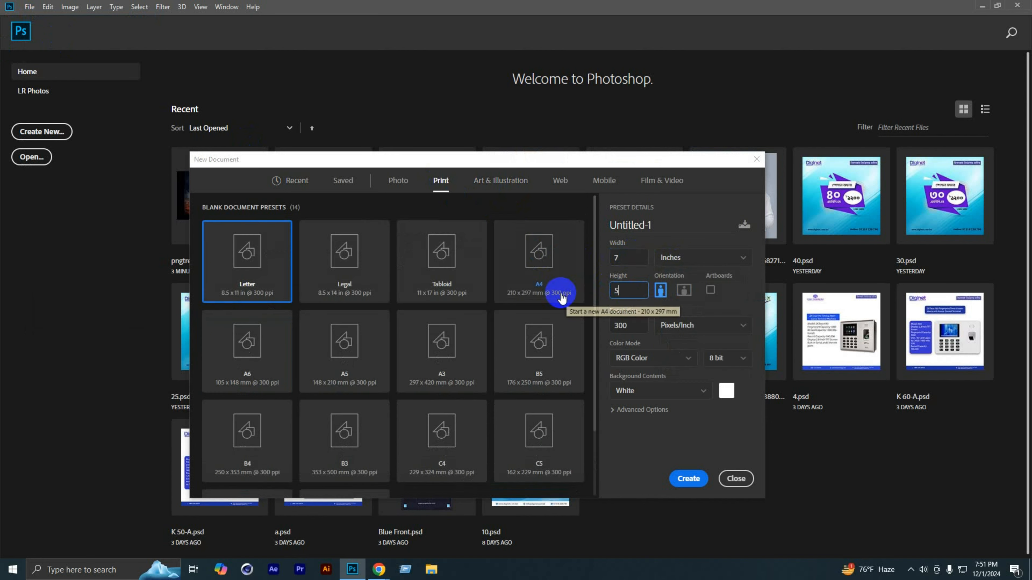
click(688, 478)
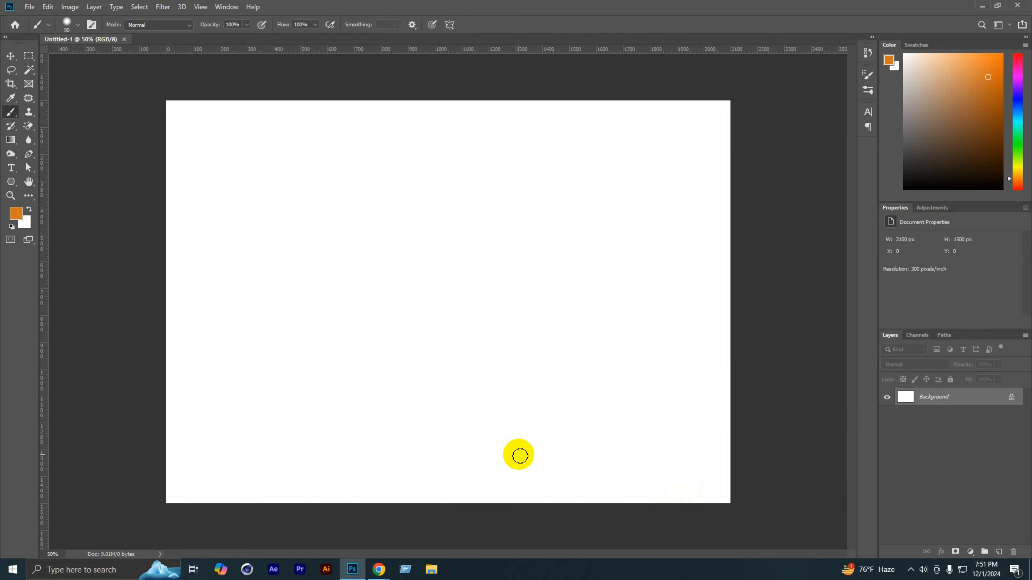
key(ctrl+r)
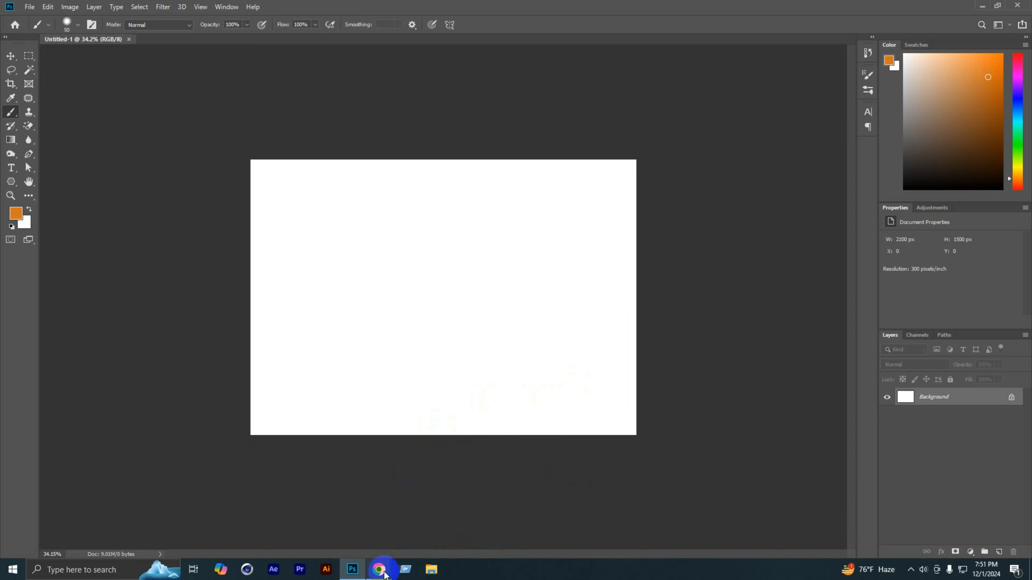
Step: Copy the previewed orange tree photo from Chrome and paste it into the new Photoshop document
mouse_move(379, 569)
click(320, 523)
right_click(774, 314)
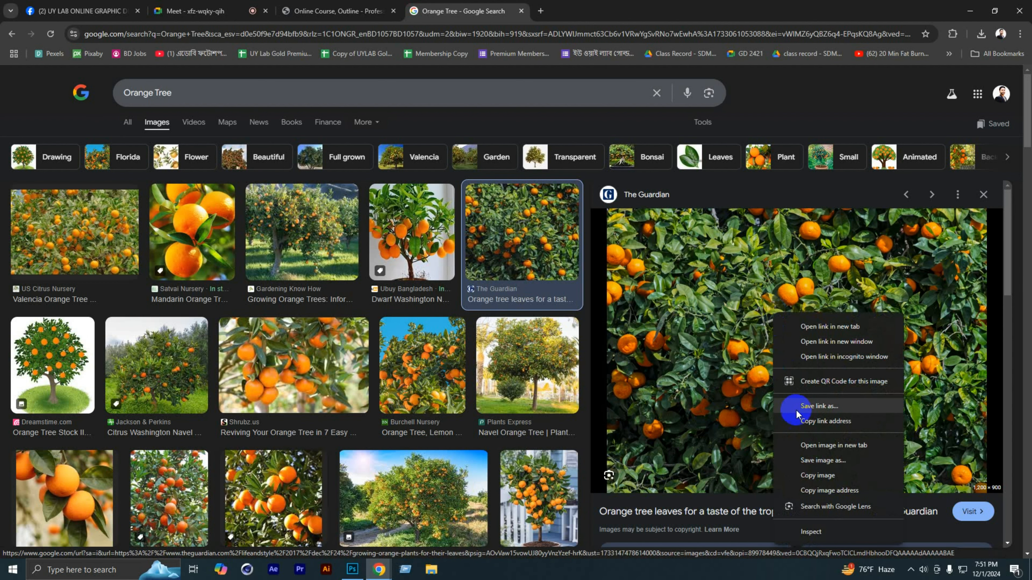
click(803, 476)
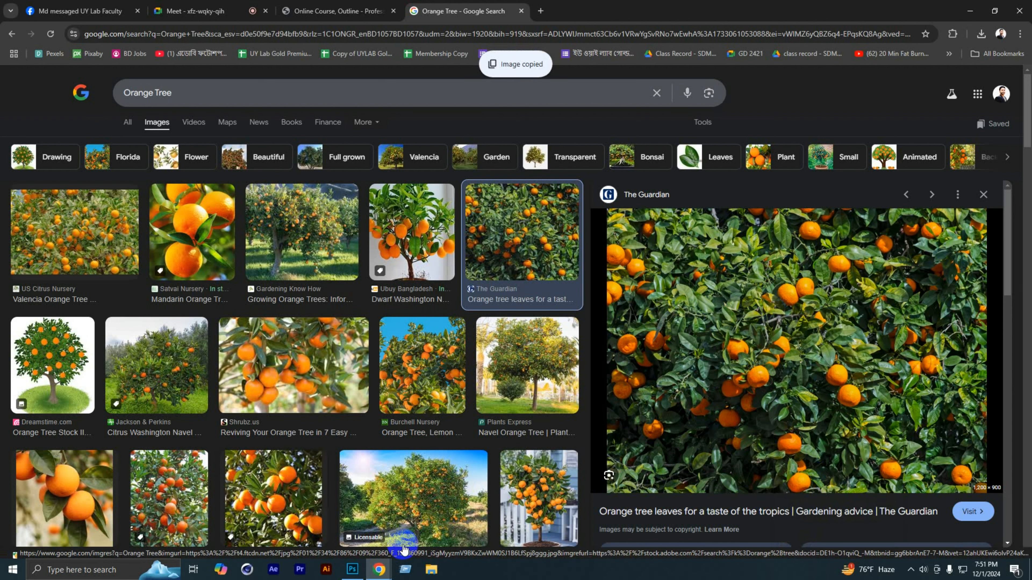
click(352, 569)
key(ctrl+v)
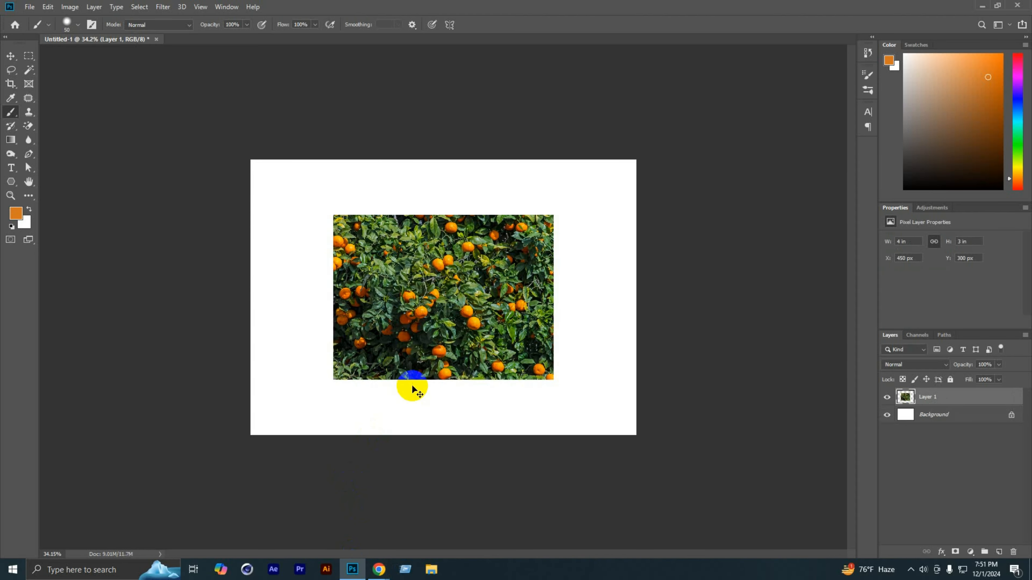
Step: Scale the pasted orange tree photo proportionally to about 177% so it covers the whole canvas
key(ctrl+t)
drag(554, 214, 653, 172)
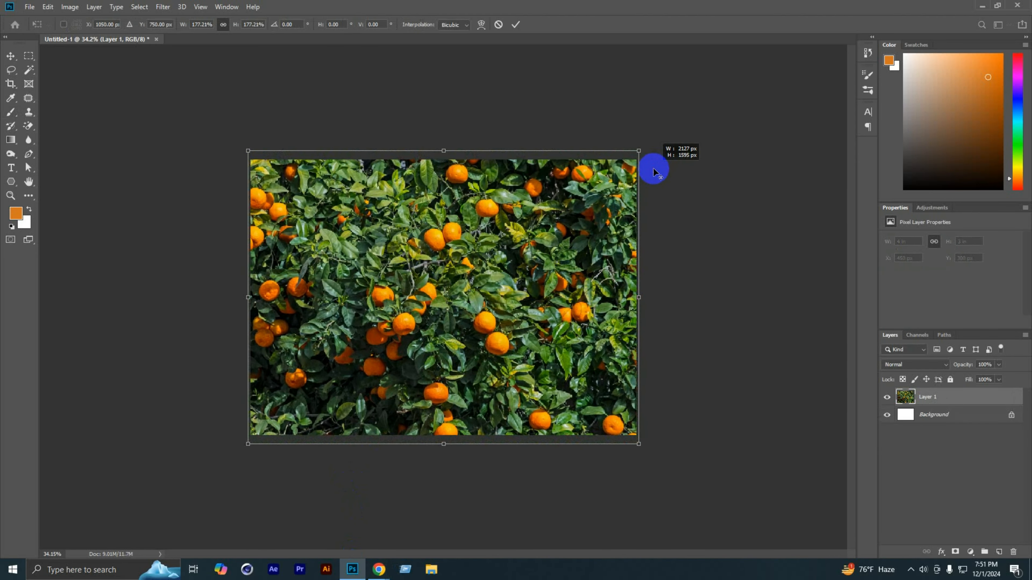
click(515, 24)
key(b)
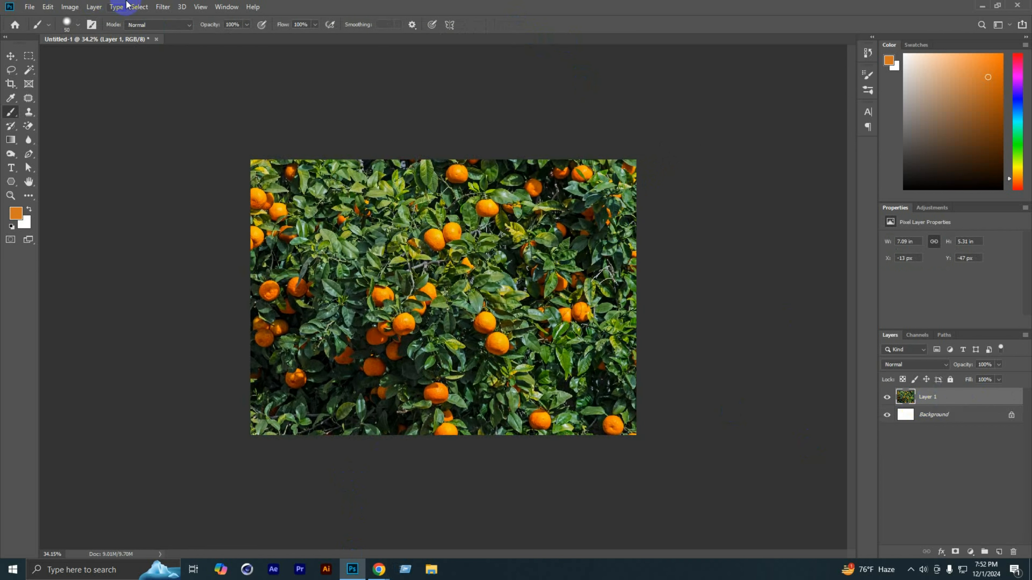
click(160, 5)
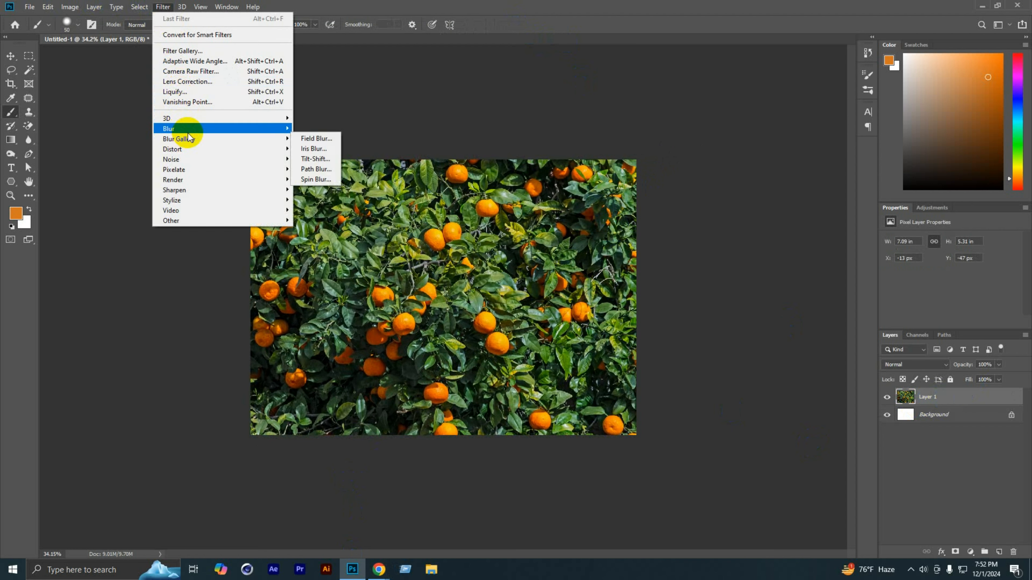
mouse_move(183, 129)
click(935, 419)
click(935, 419)
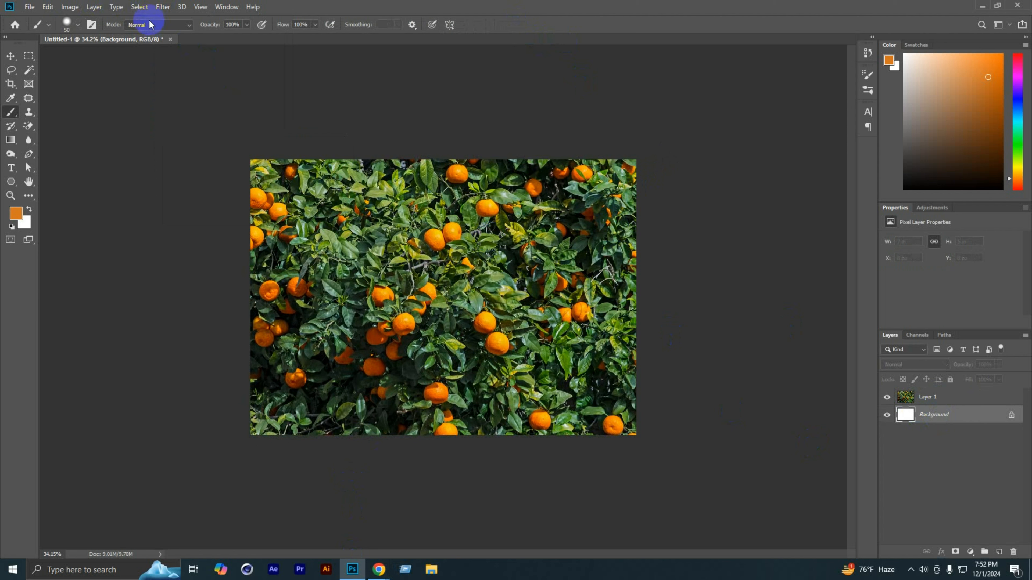
click(162, 6)
mouse_move(191, 127)
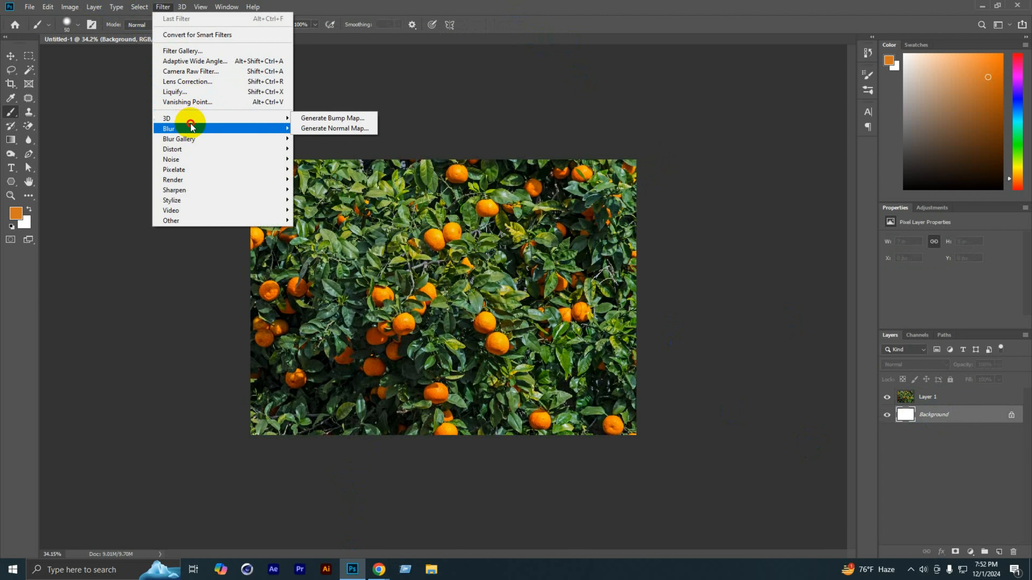
click(325, 169)
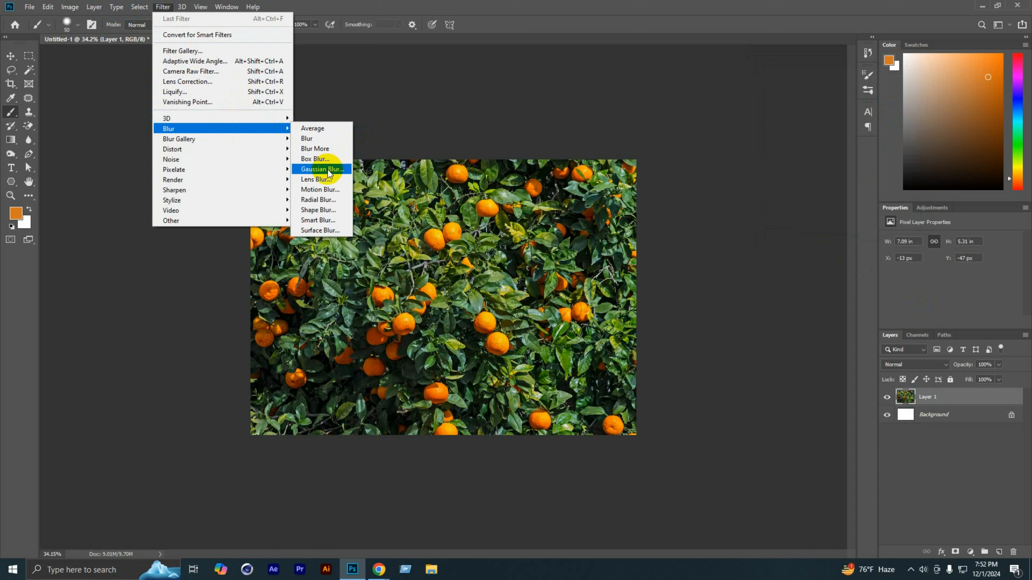
Step: Apply a Gaussian Blur with a radius of 49.8 pixels to the orange tree layer
click(325, 169)
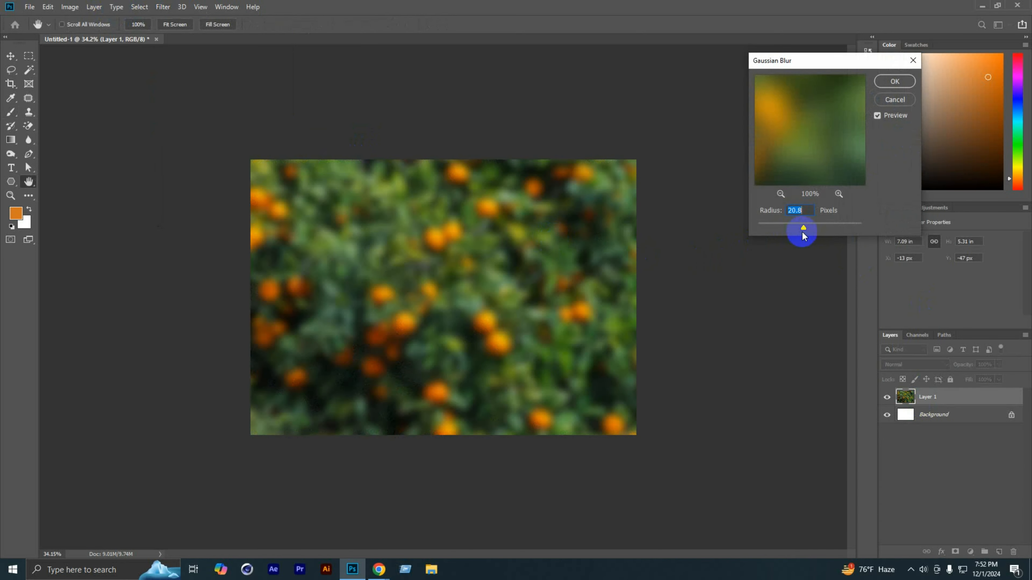
drag(802, 231, 819, 230)
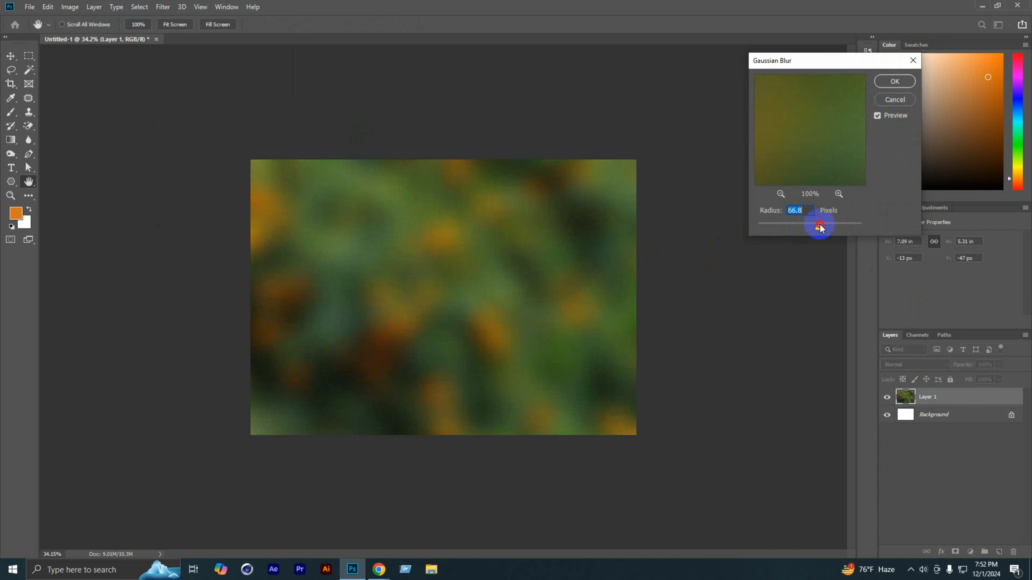
drag(818, 228, 817, 228)
click(885, 86)
key(b)
Step: Switch to Chrome and search Google Images for "Table"
mouse_move(382, 575)
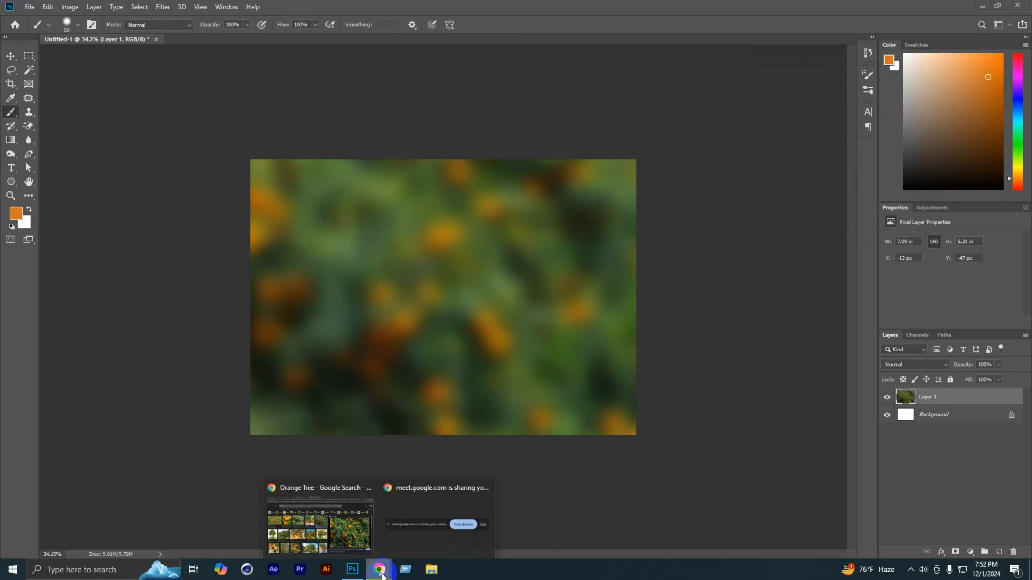
click(330, 531)
click(495, 33)
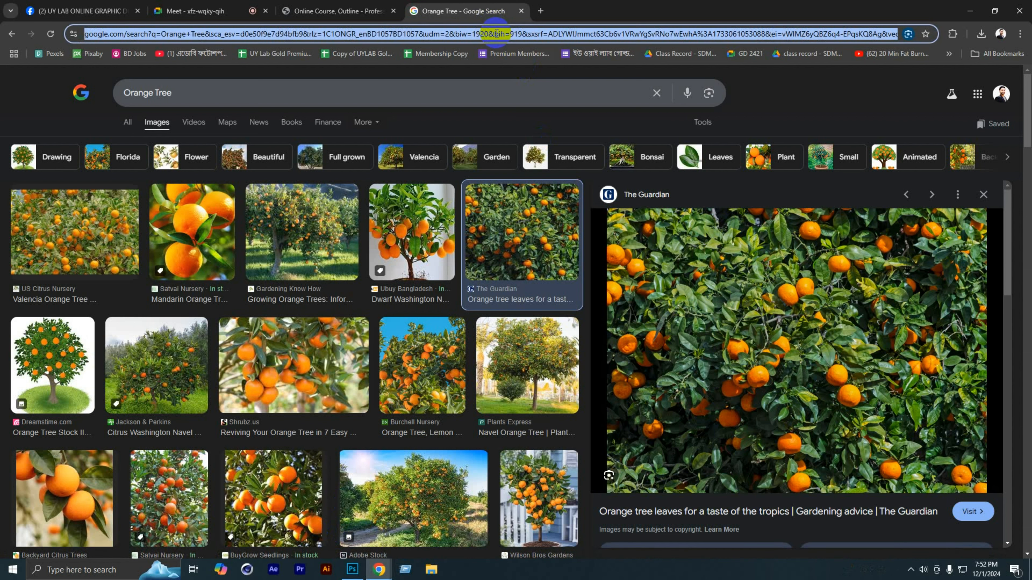
text(table)
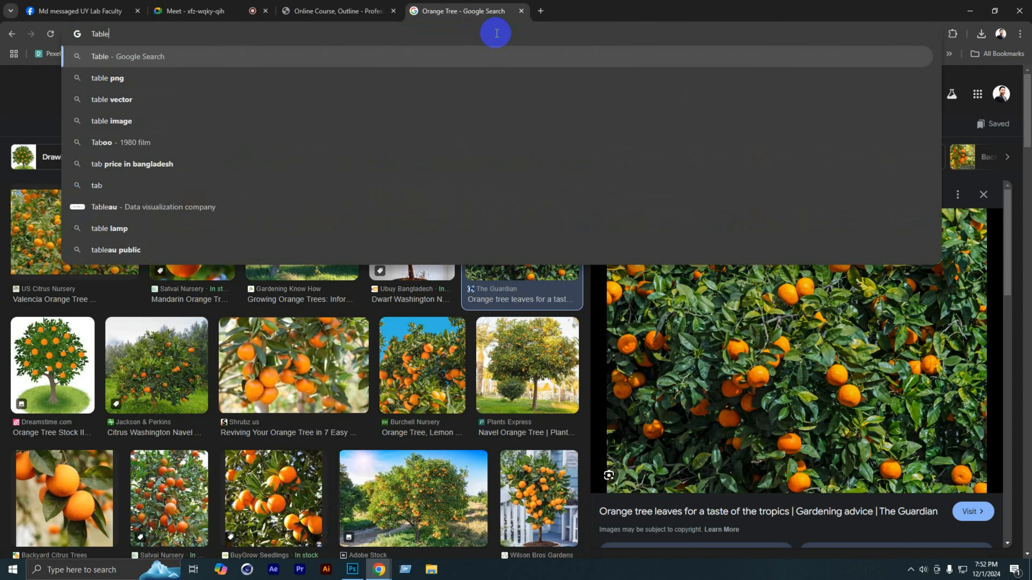
key(Return)
click(157, 122)
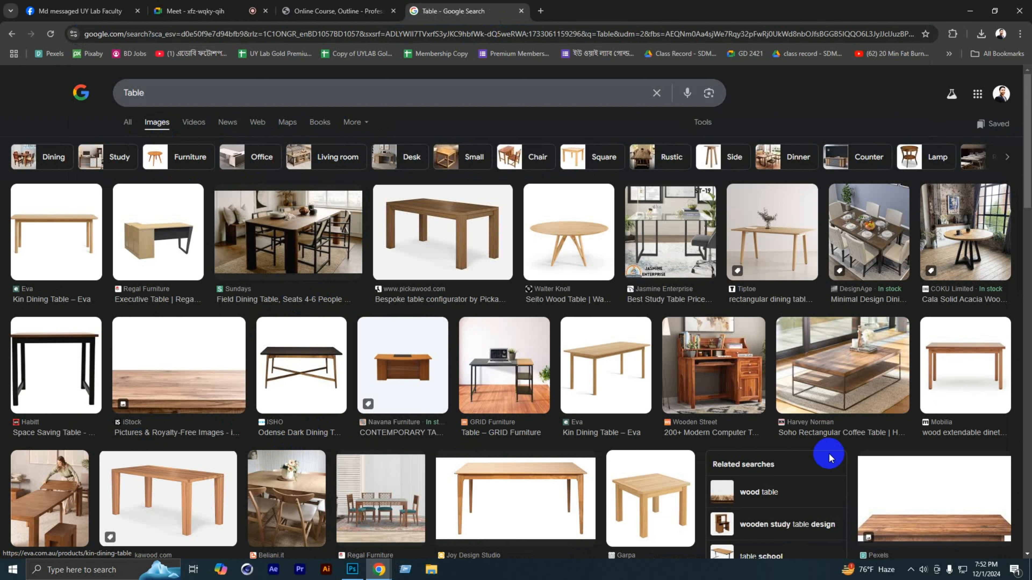
Step: Copy a picture of a rectangular wooden table on white from the results and paste it into the Photoshop document
scroll(829, 453, down, 6)
scroll(676, 443, down, 15)
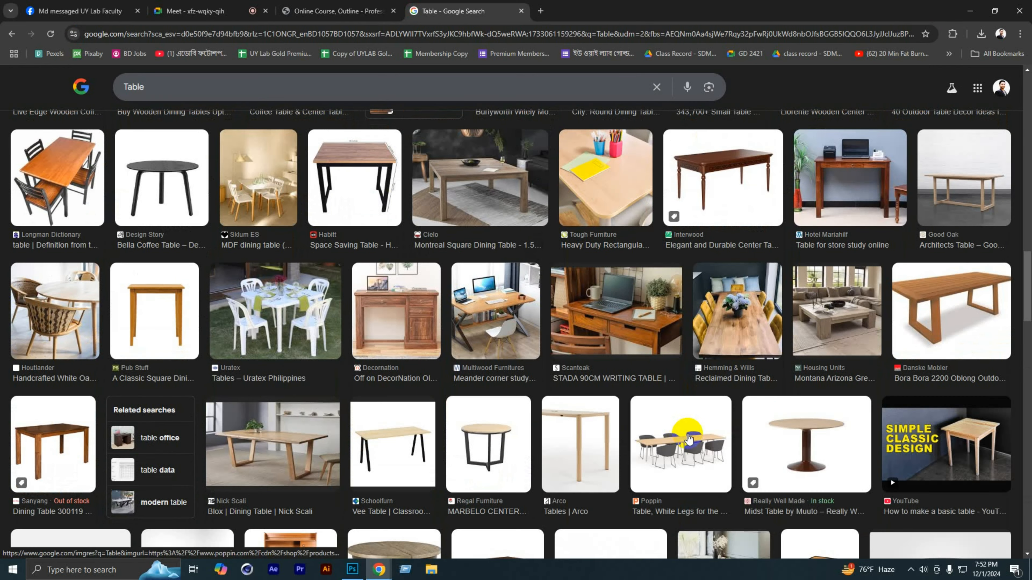
scroll(689, 440, up, 10)
click(514, 345)
right_click(783, 300)
click(817, 430)
click(353, 569)
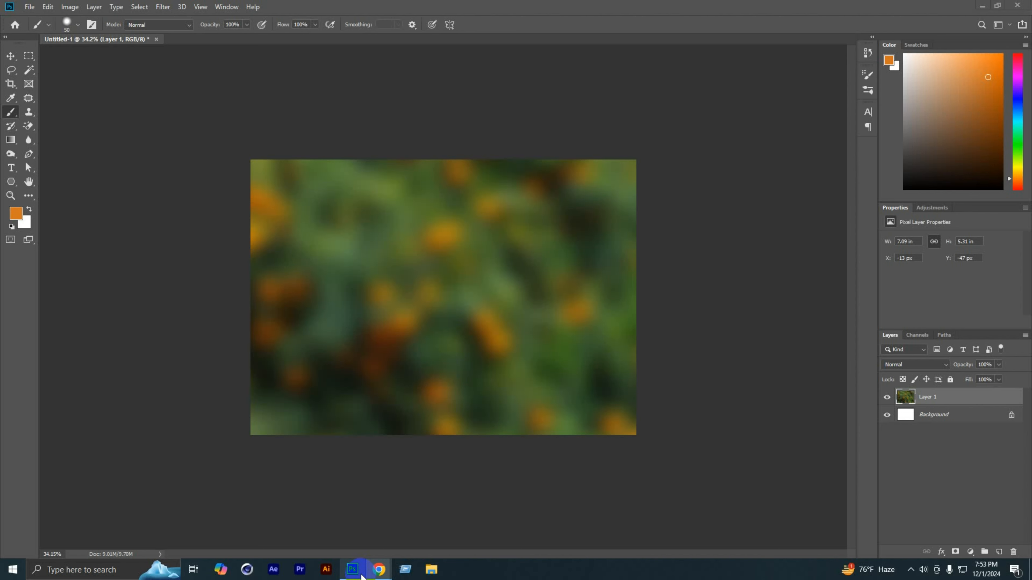
key(ctrl+v)
click(461, 330)
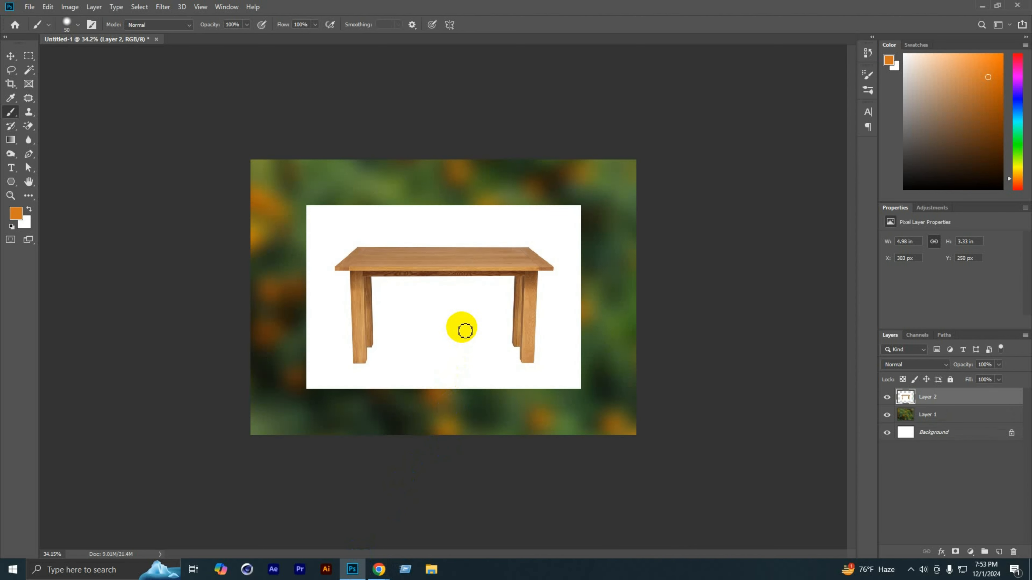
Step: Scale the table layer to about 228% and position it so only the tabletop spans the canvas's lower edge
click(3, 58)
drag(409, 265, 410, 430)
key(ctrl+t)
scroll(444, 407, down, 6)
drag(521, 439, 620, 504)
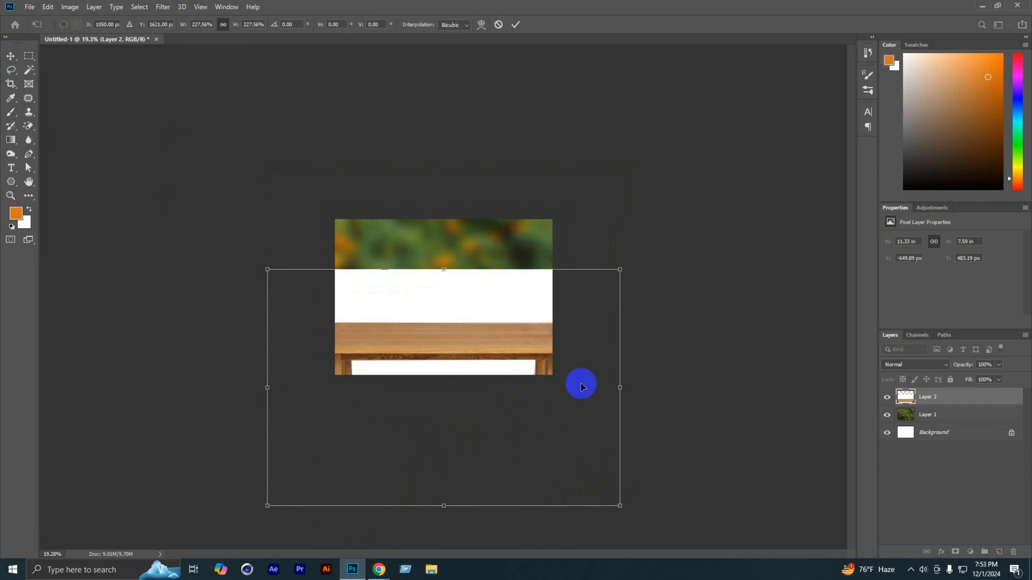
drag(537, 320, 538, 348)
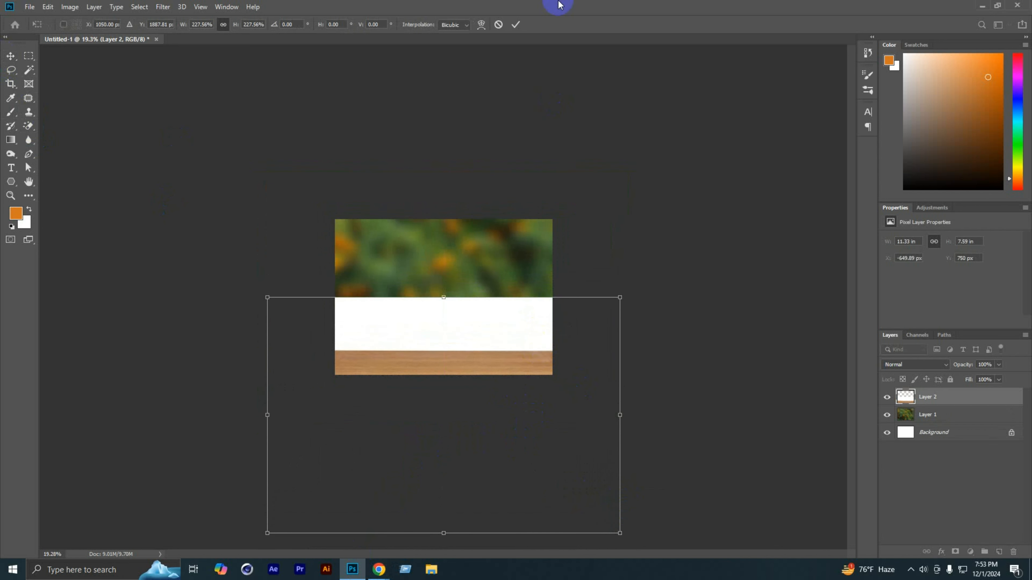
click(515, 24)
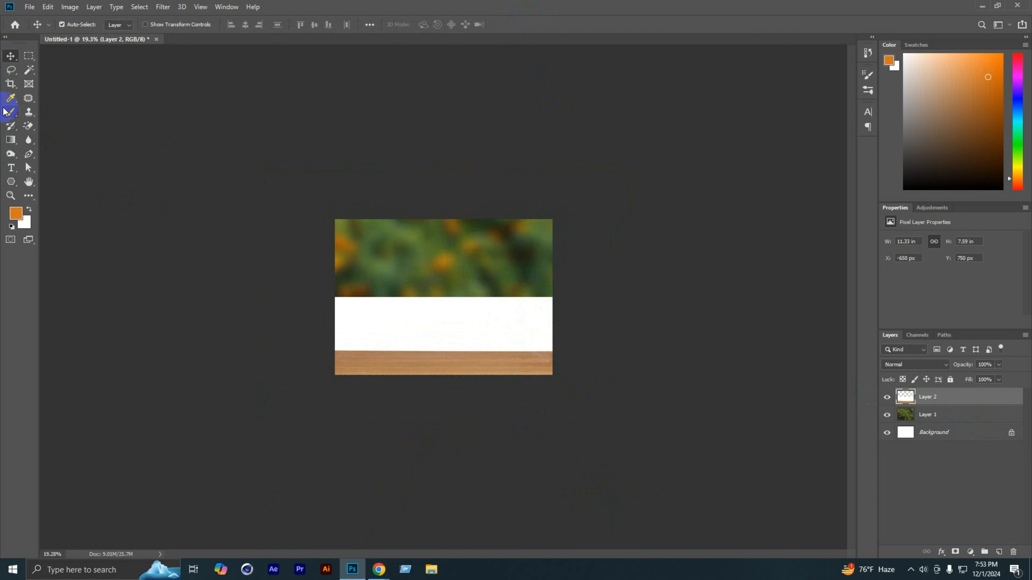
Step: Erase the white area above the tabletop on the table layer using the Magic Eraser with tolerance 10
drag(28, 126, 63, 151)
click(385, 321)
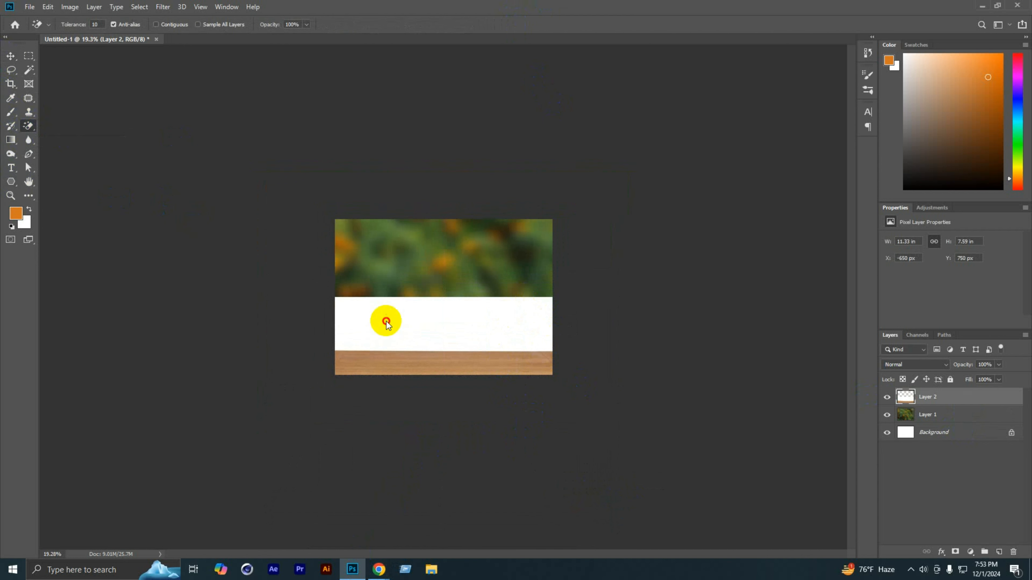
key(ctrl+plus)
key(ctrl+plus)
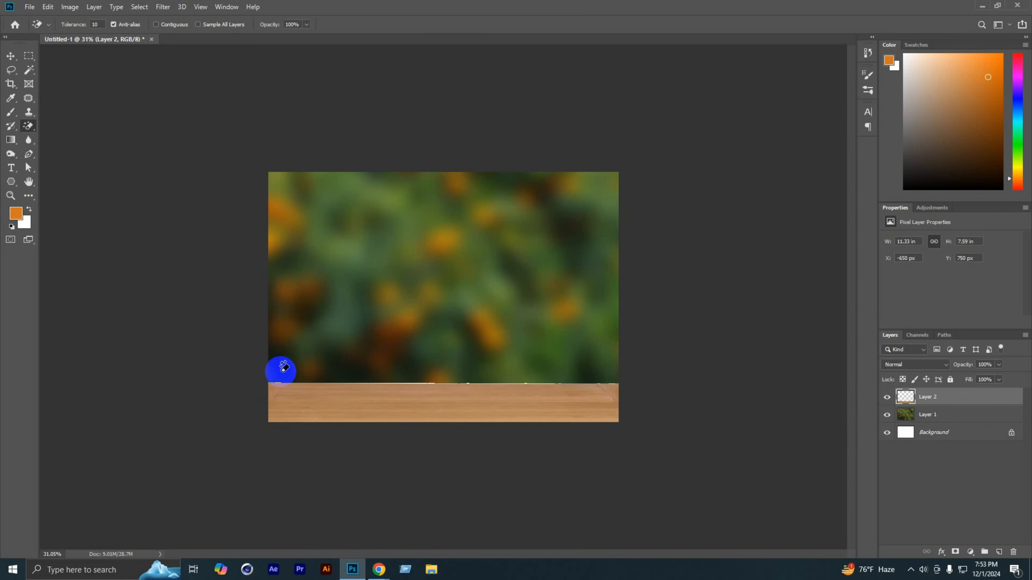
key(ctrl+plus)
key(ctrl+plus)
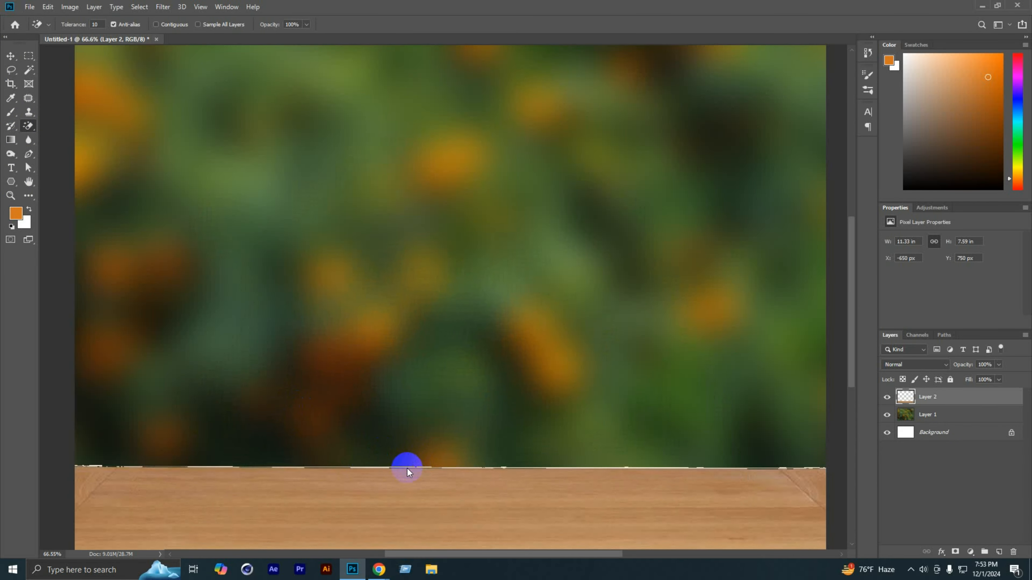
Step: Remove the leftover white fringe along the tabletop's upper edge with a full-width rectangular selection, and clear the selection
key(ctrl+minus)
key(v)
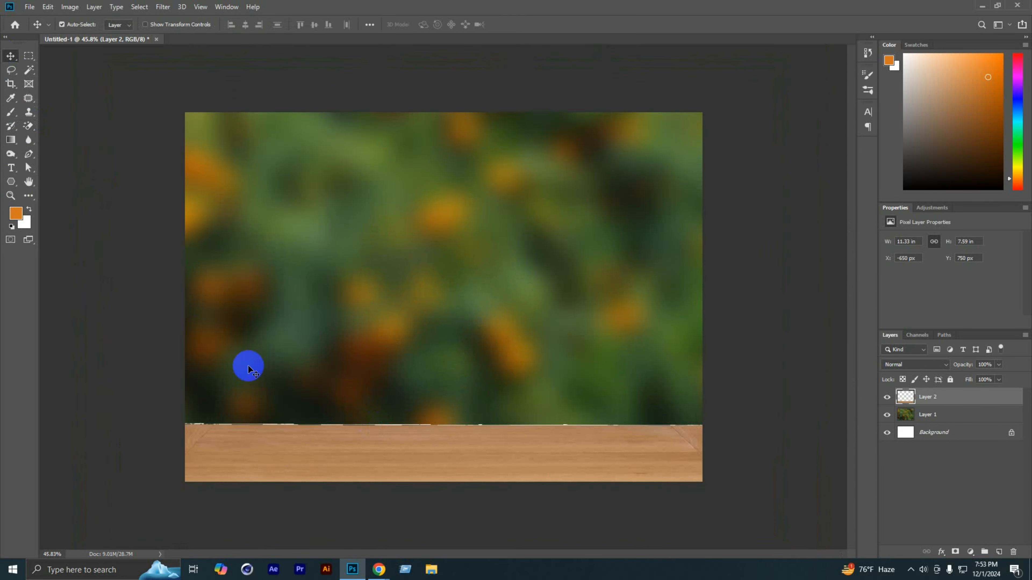
click(28, 55)
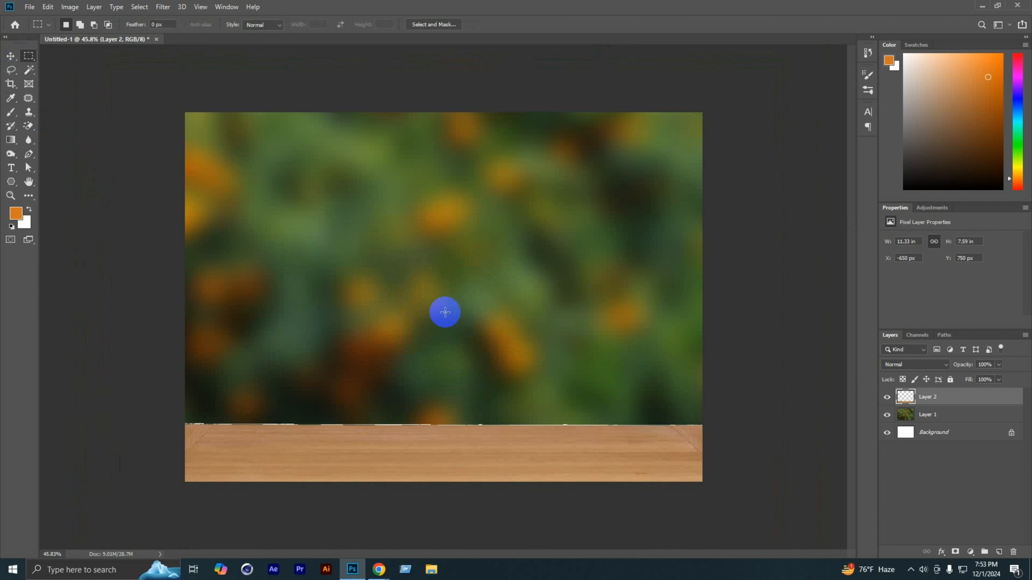
drag(173, 302, 722, 427)
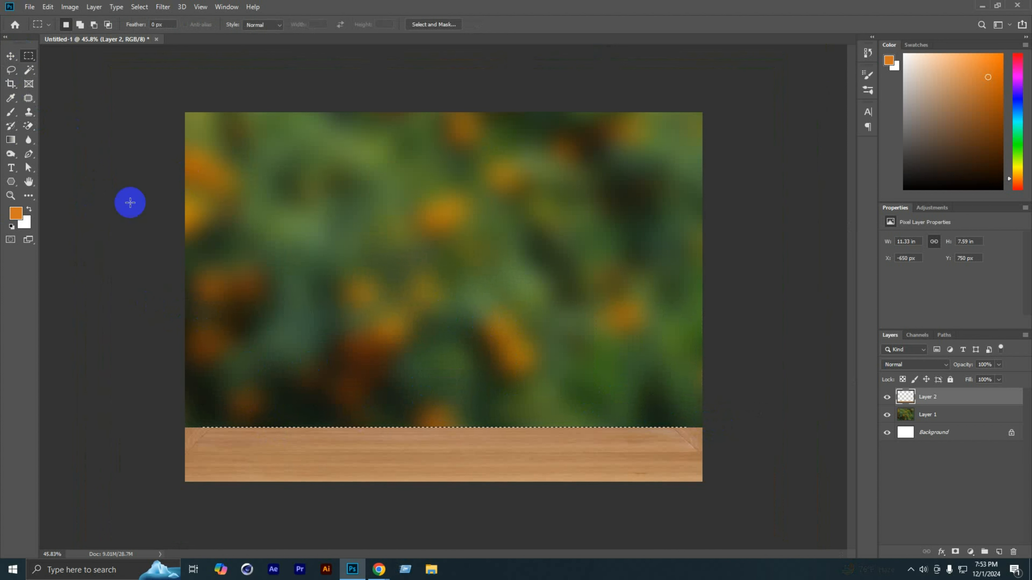
key(ctrl+d)
scroll(273, 310, down, 3)
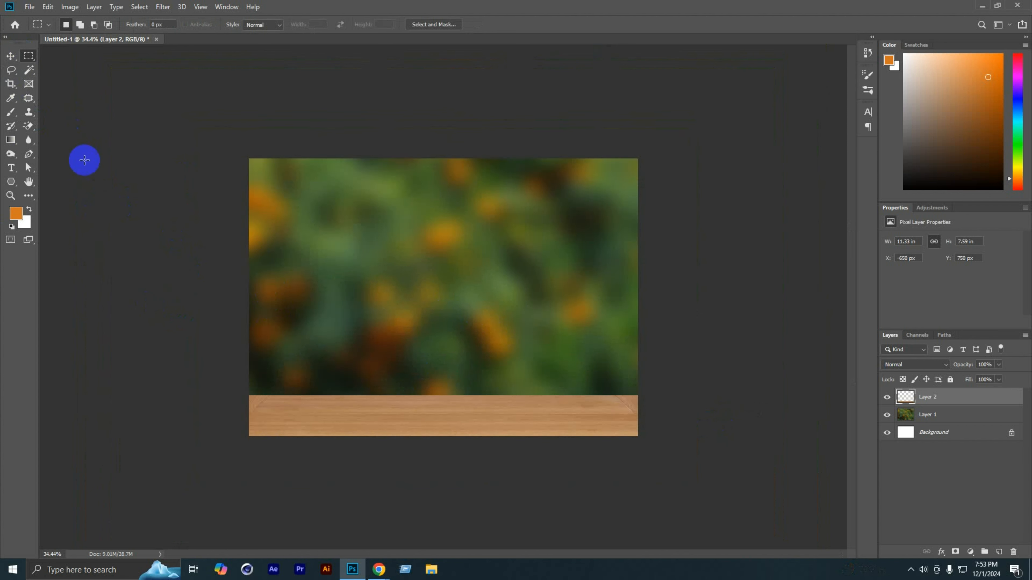
click(10, 56)
click(745, 419)
scroll(745, 419, down, 2)
scroll(391, 408, up, 1)
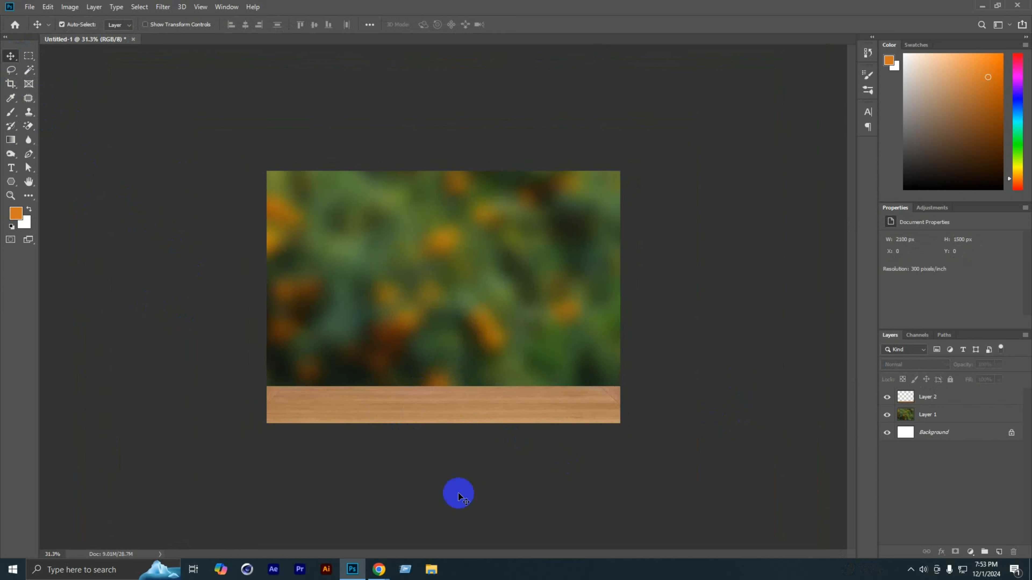
Step: Switch to Chrome, search Google Images for "Orange" and open the Vitabio picture of a whole orange with a leaf
mouse_move(379, 569)
click(317, 524)
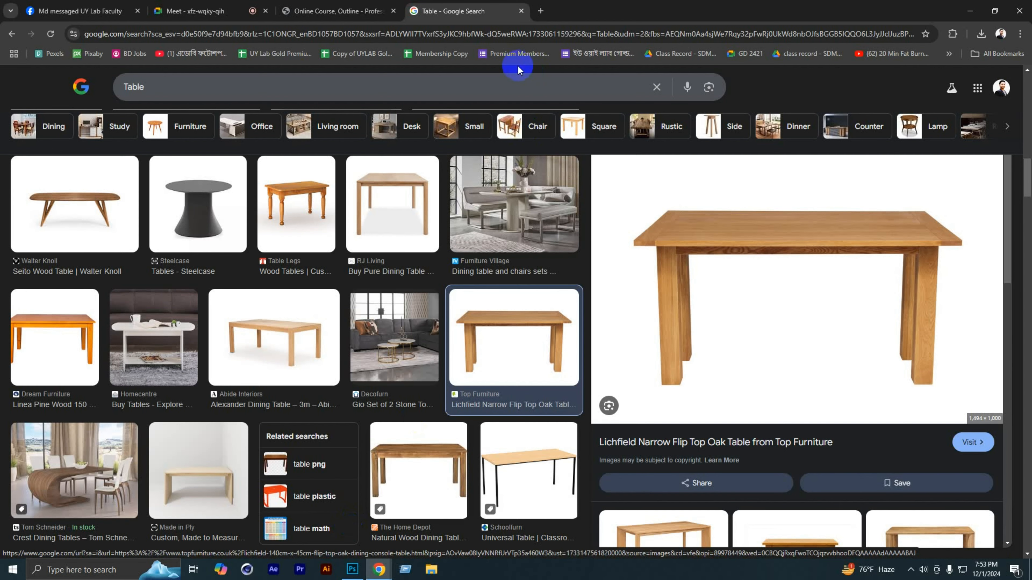
click(484, 34)
text(Oran)
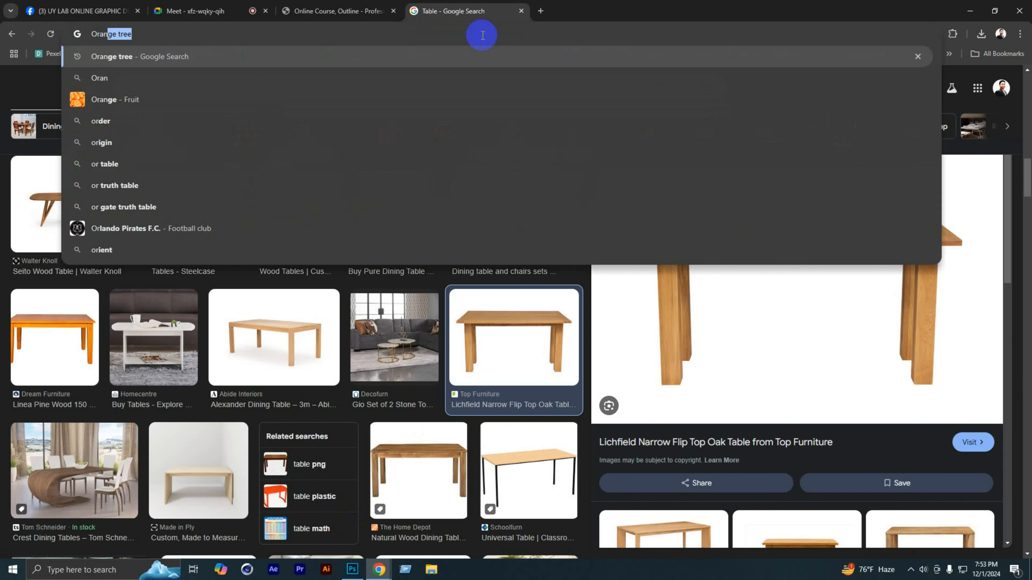
key(Return)
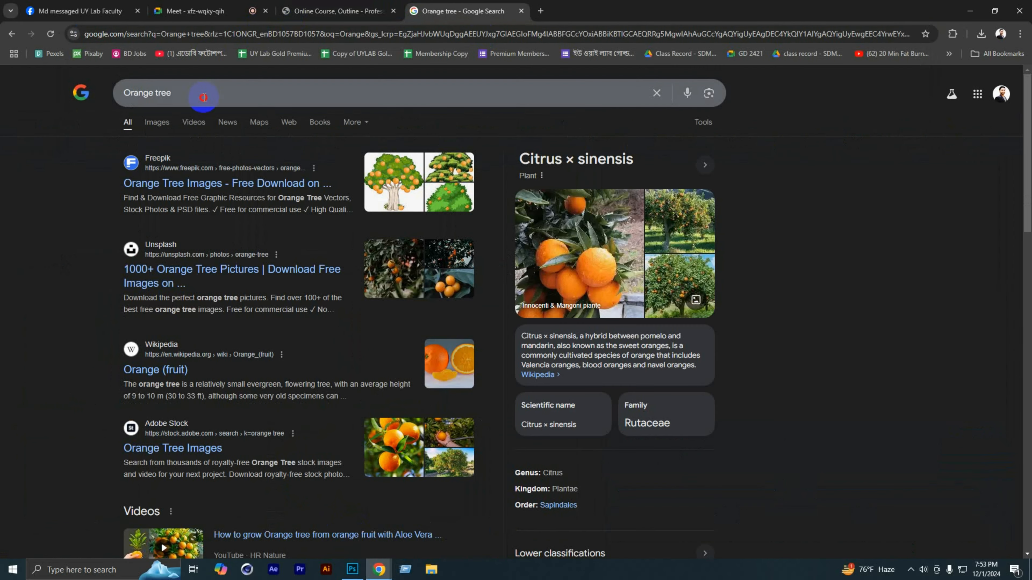
key(BackSpace)
key(Return)
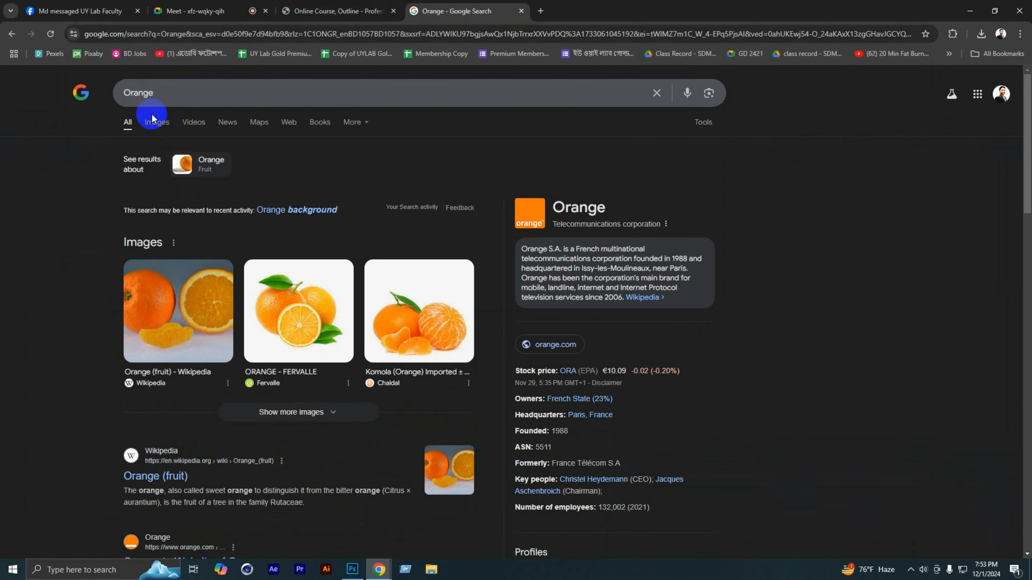
click(158, 123)
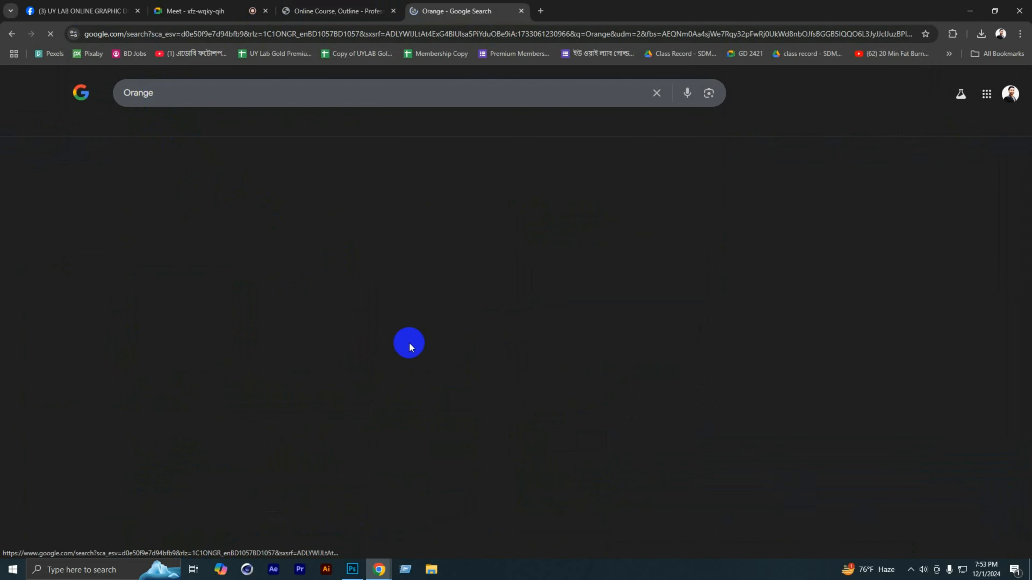
scroll(601, 423, down, 6)
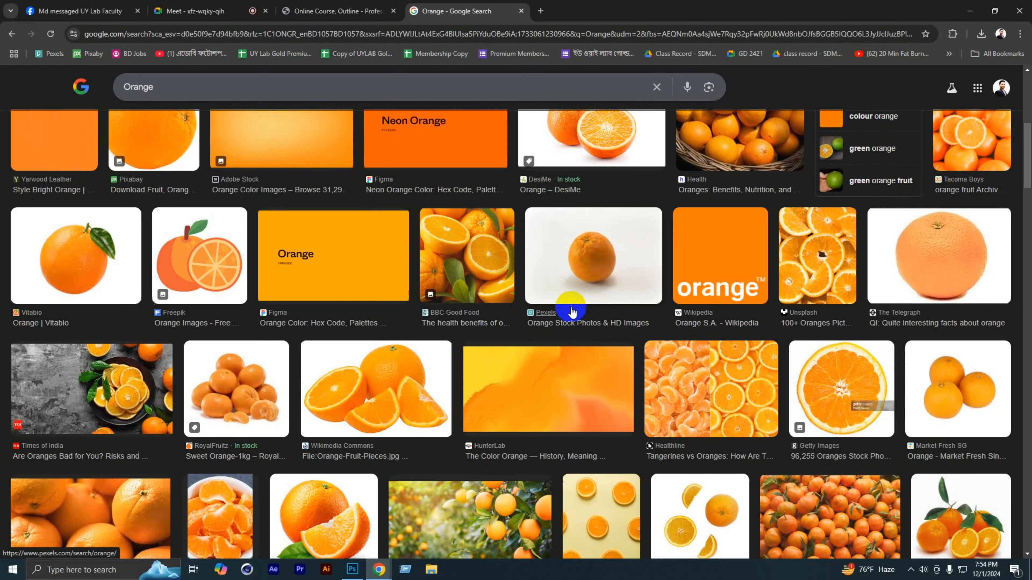
click(121, 242)
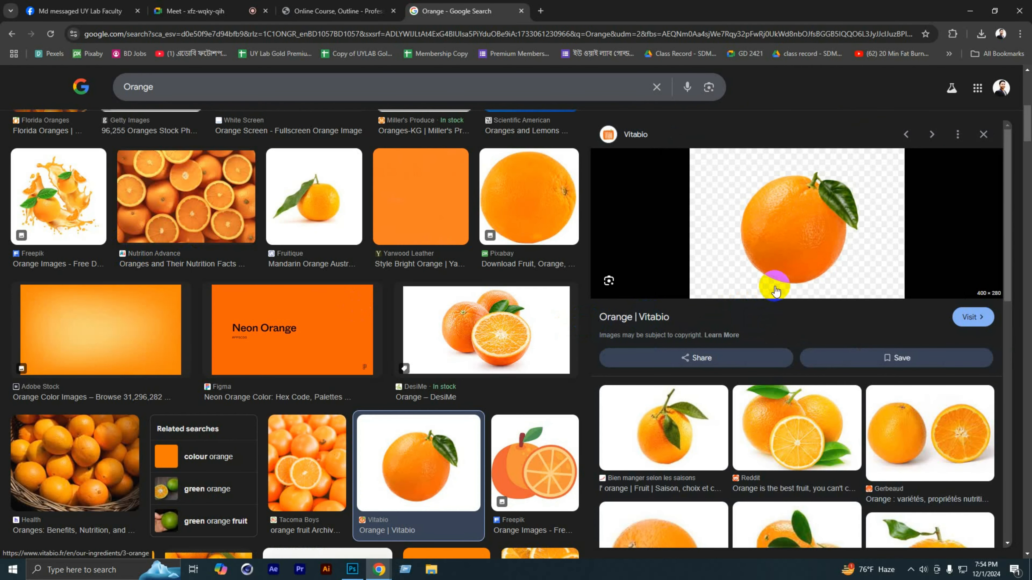
right_click(797, 243)
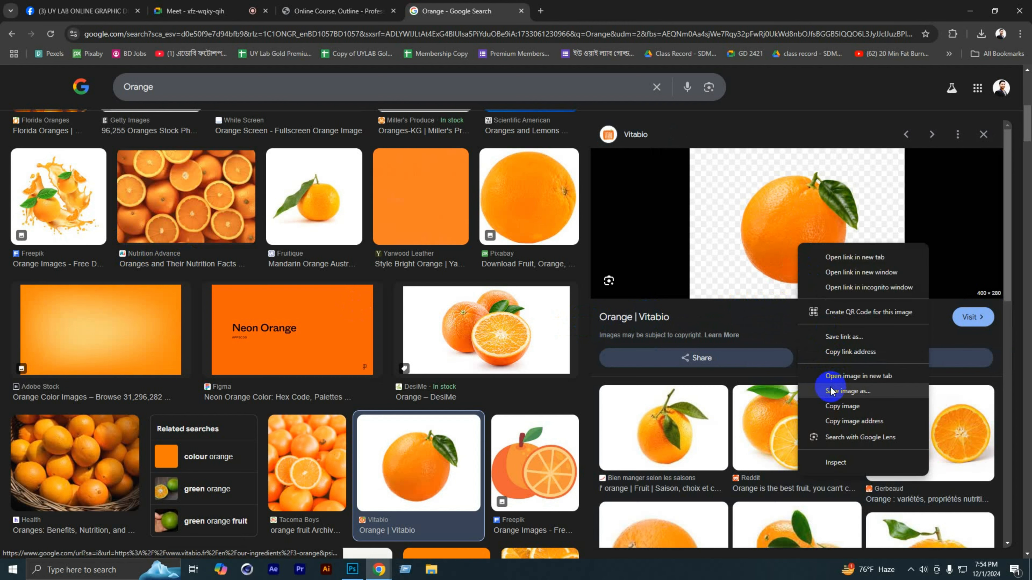
click(831, 391)
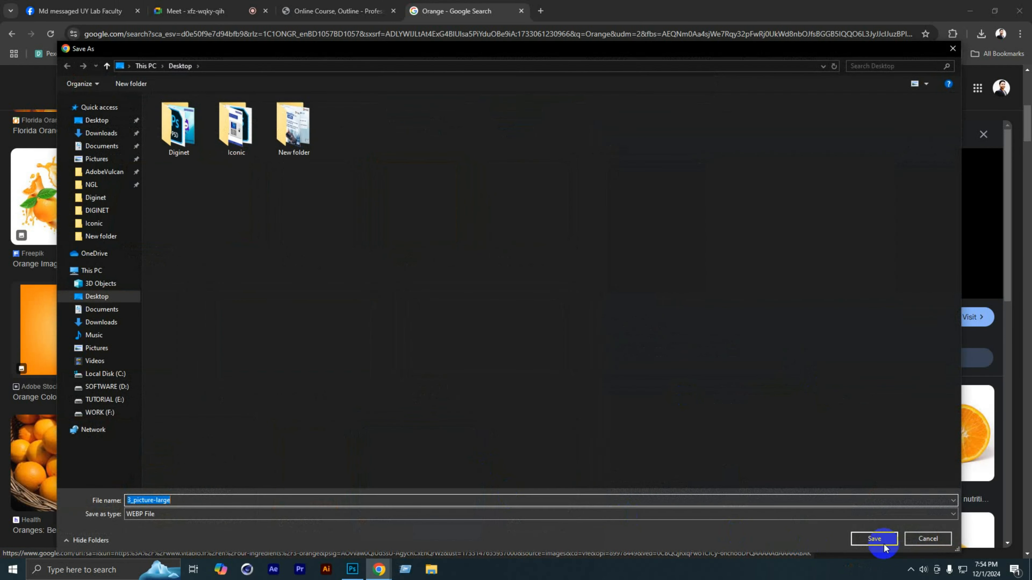
click(927, 539)
Step: Copy the previewed orange picture and paste it into the Photoshop document as a new layer
right_click(813, 243)
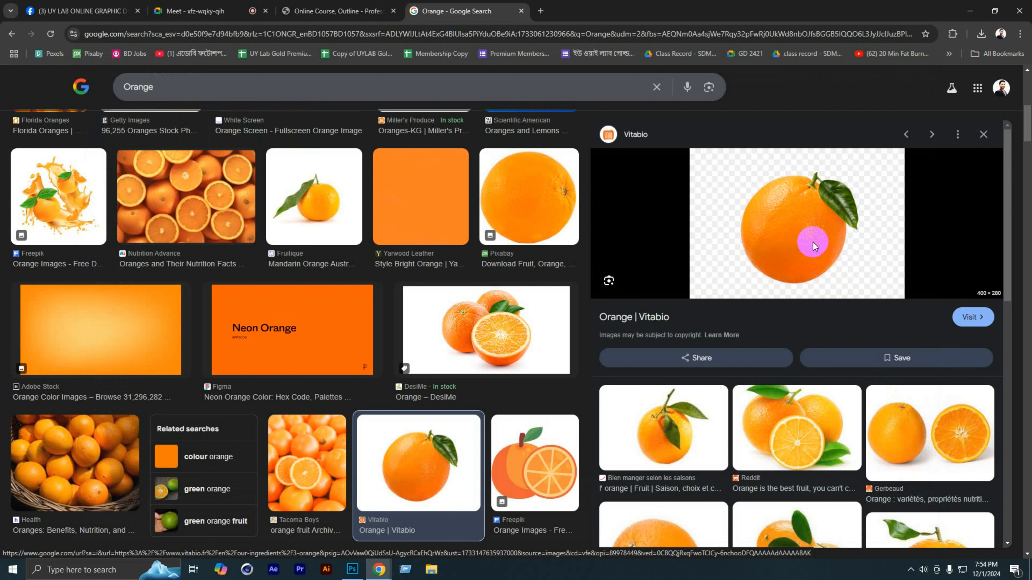
click(857, 405)
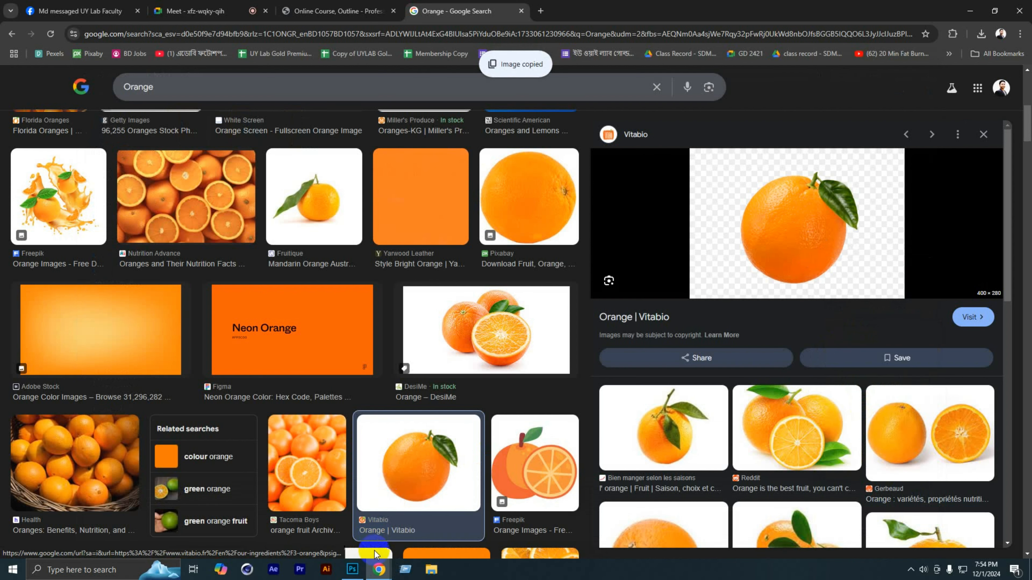
click(358, 571)
key(ctrl+v)
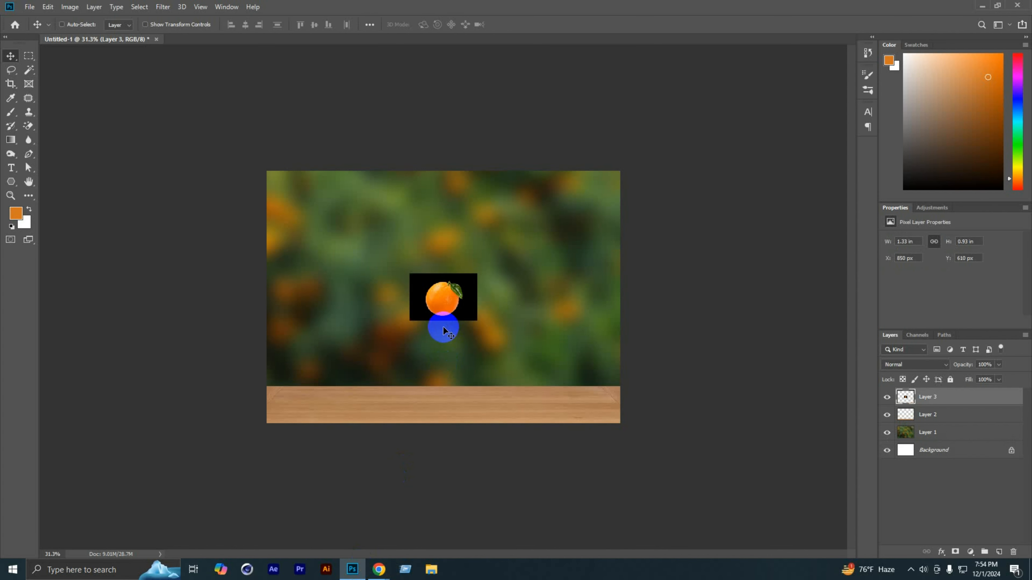
Step: Erase the black background around the pasted orange using the Magic Eraser
scroll(443, 297, up, 2)
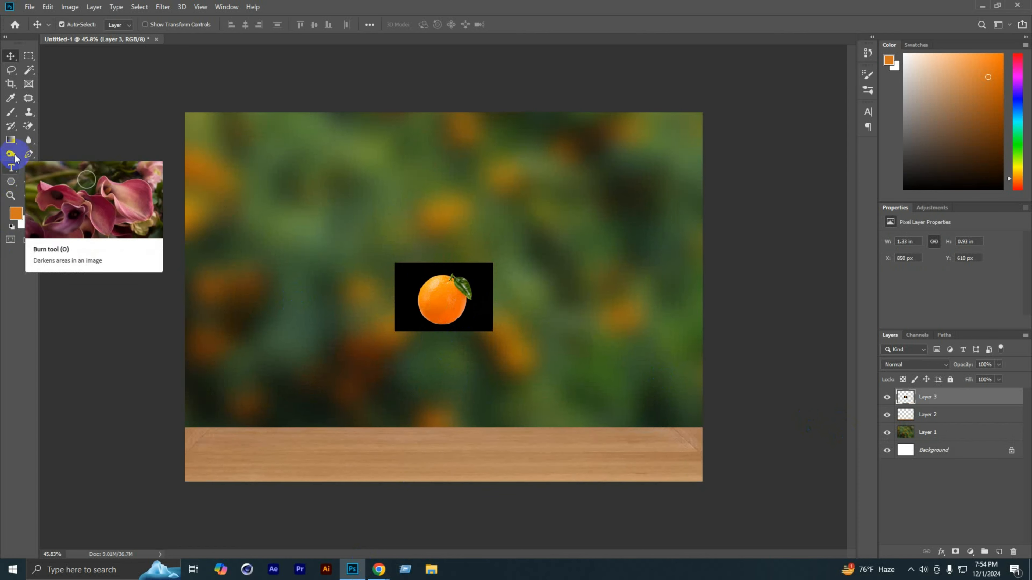
click(28, 125)
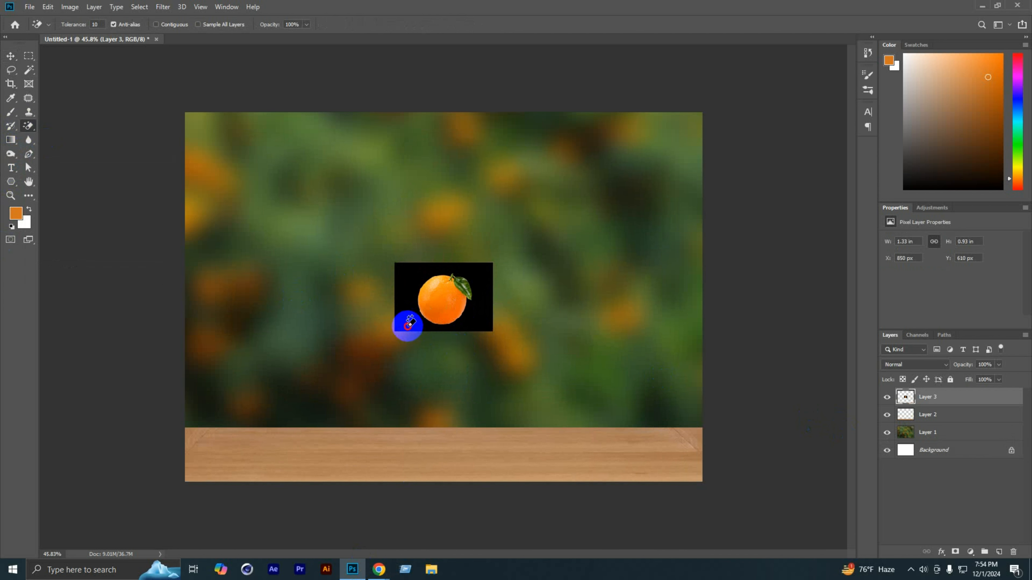
click(407, 319)
click(11, 55)
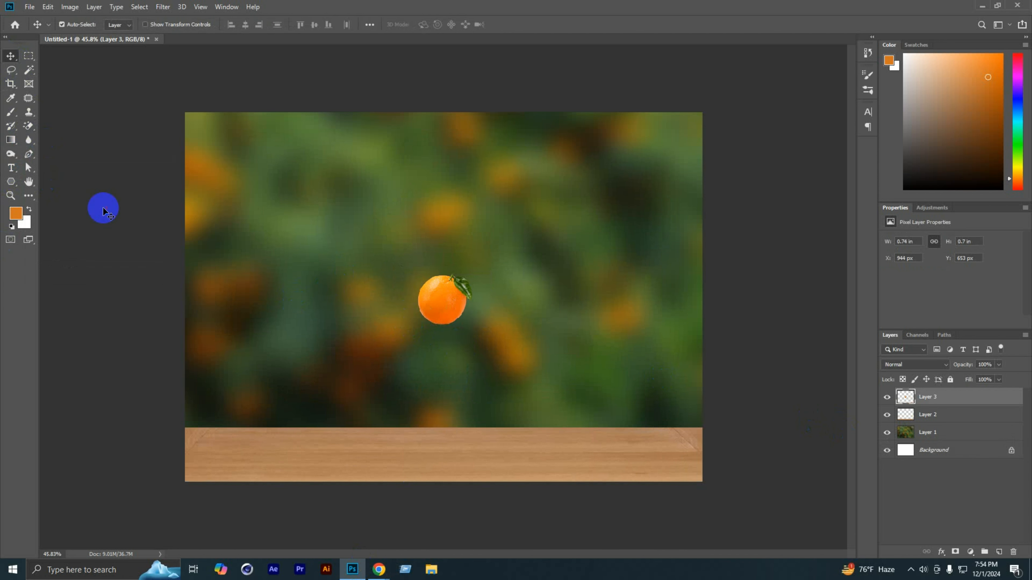
click(104, 208)
Step: Scale the orange to about 292%, rotate it about -25°, and place it horizontally centred on the tabletop
drag(451, 331, 455, 455)
key(ctrl+t)
drag(476, 408, 558, 279)
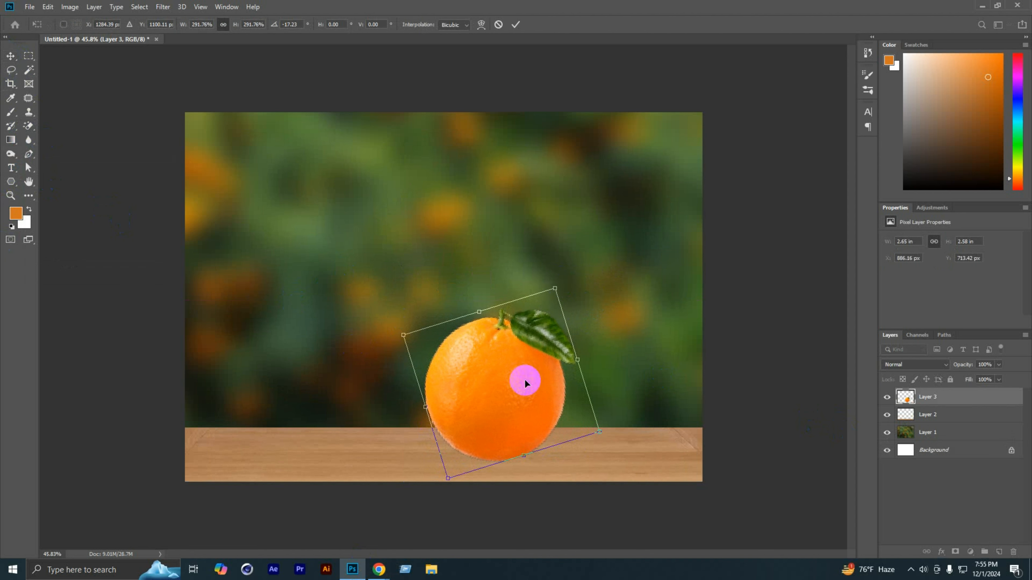
drag(526, 378, 462, 382)
drag(521, 283, 507, 274)
mouse_move(463, 395)
mouse_down()
mouse_move(468, 375)
mouse_move(467, 387)
mouse_up()
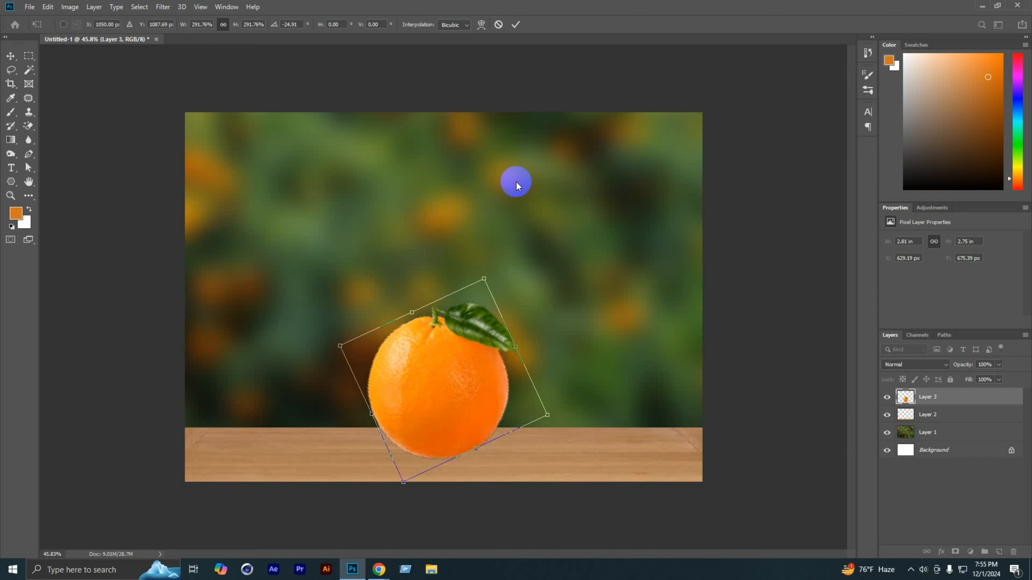
click(515, 25)
scroll(515, 323, down, 1)
scroll(516, 324, down, 1)
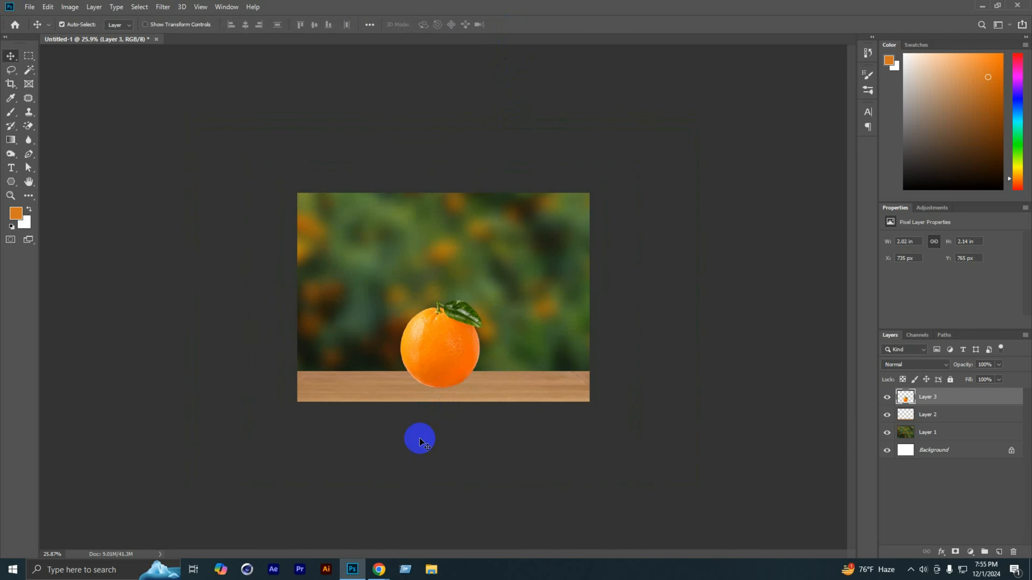
scroll(414, 435, up, 1)
Step: Switch to Chrome and return to the "image manipulation" image results to examine the reference picture of a tree inside an orange
click(379, 570)
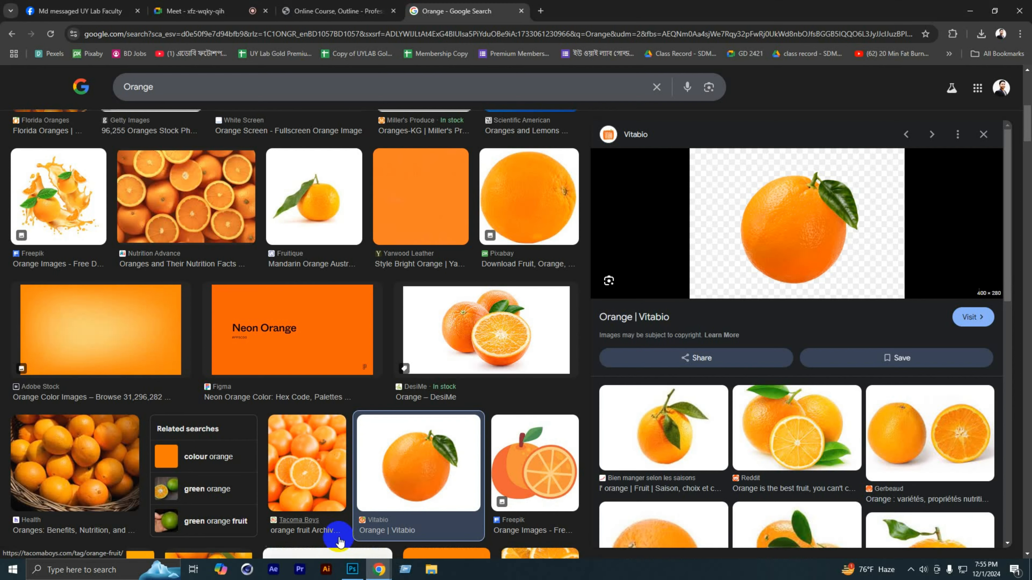
click(9, 35)
click(9, 34)
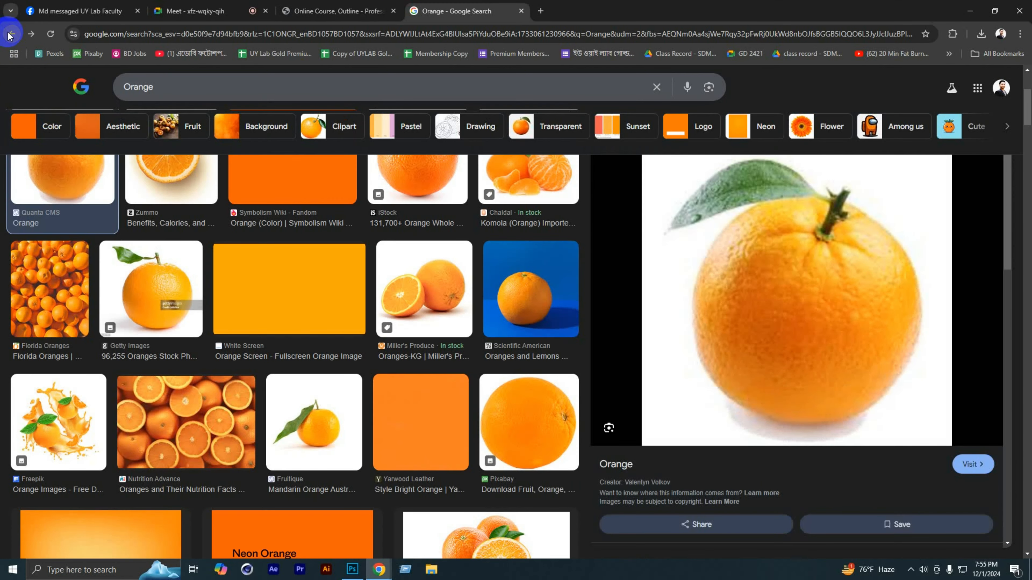
click(9, 35)
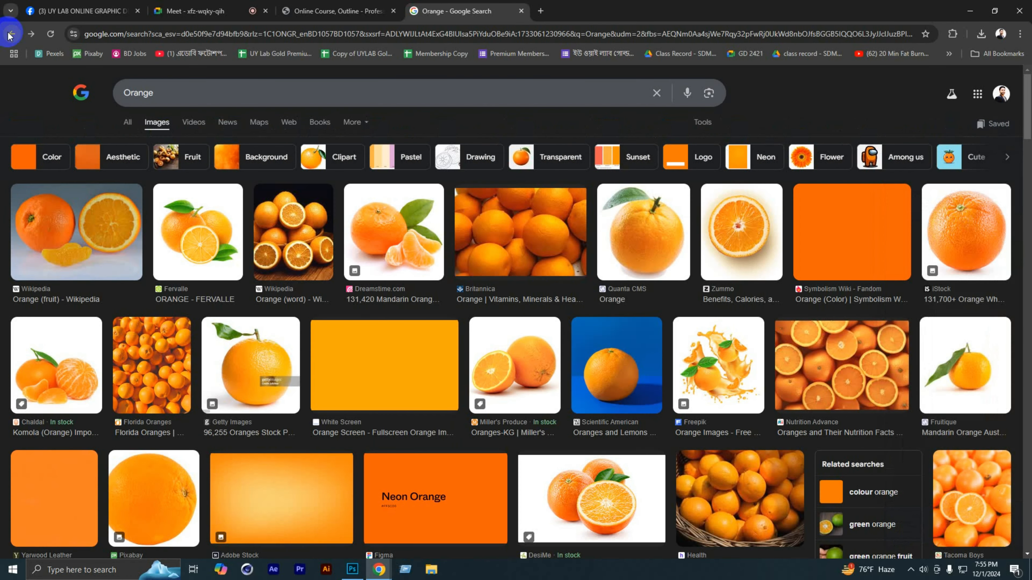
click(9, 35)
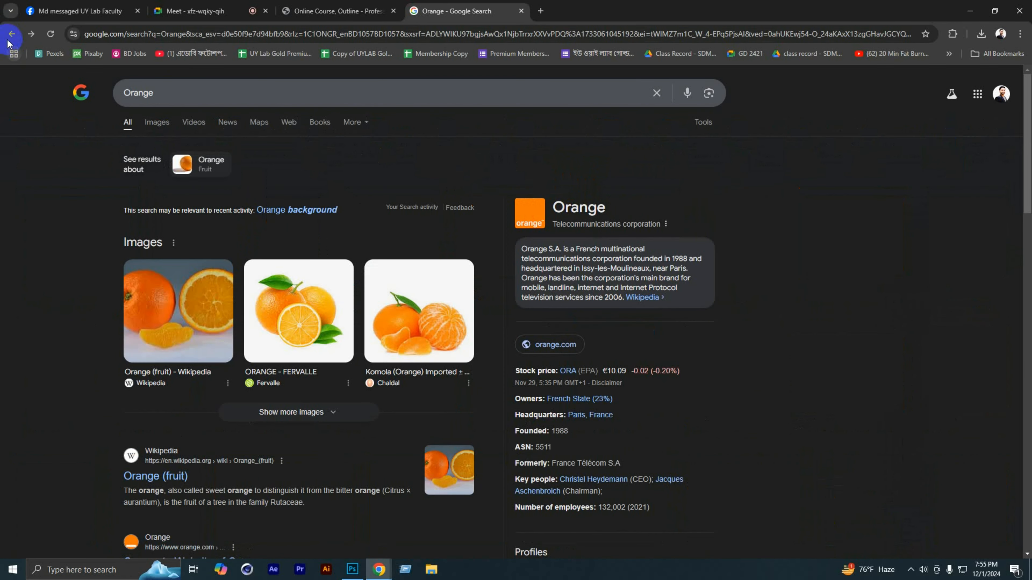
click(10, 34)
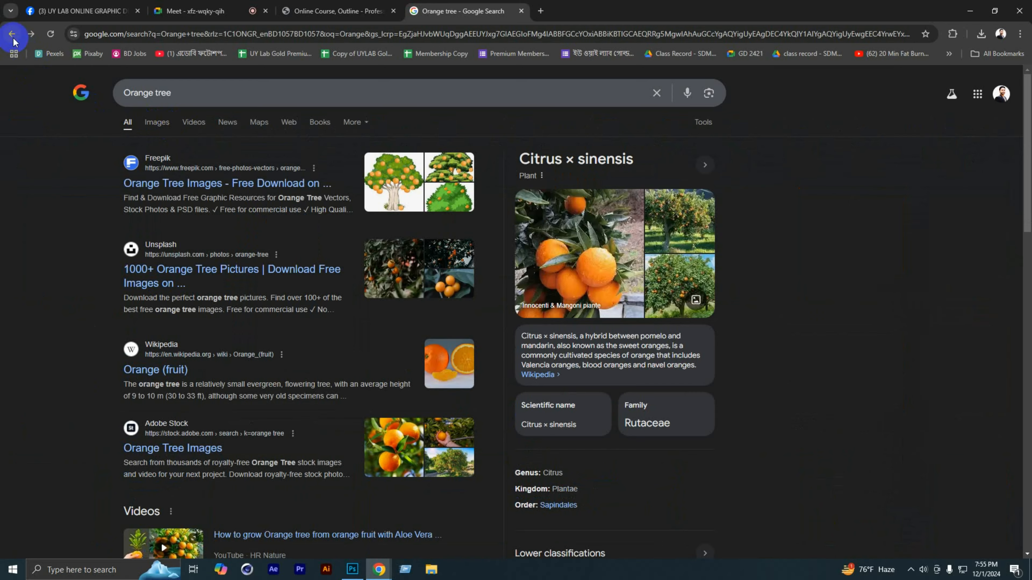
click(12, 38)
click(13, 37)
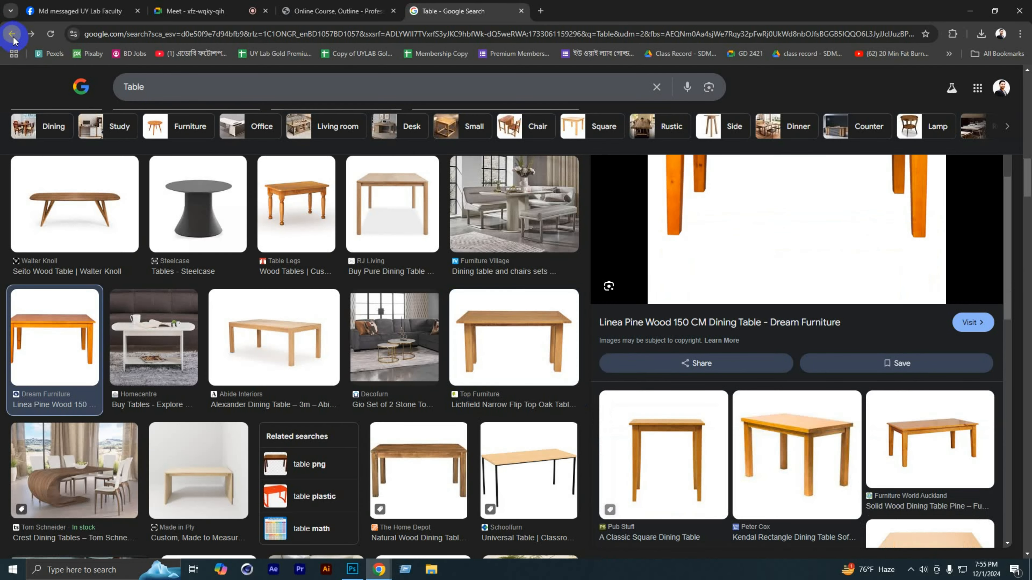
click(13, 37)
click(13, 37)
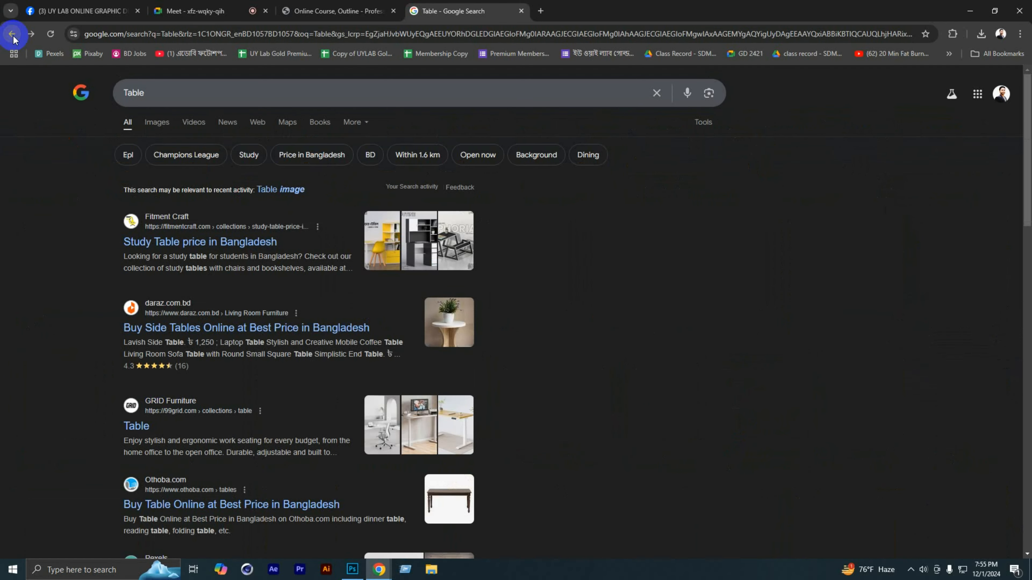
click(13, 38)
click(5, 40)
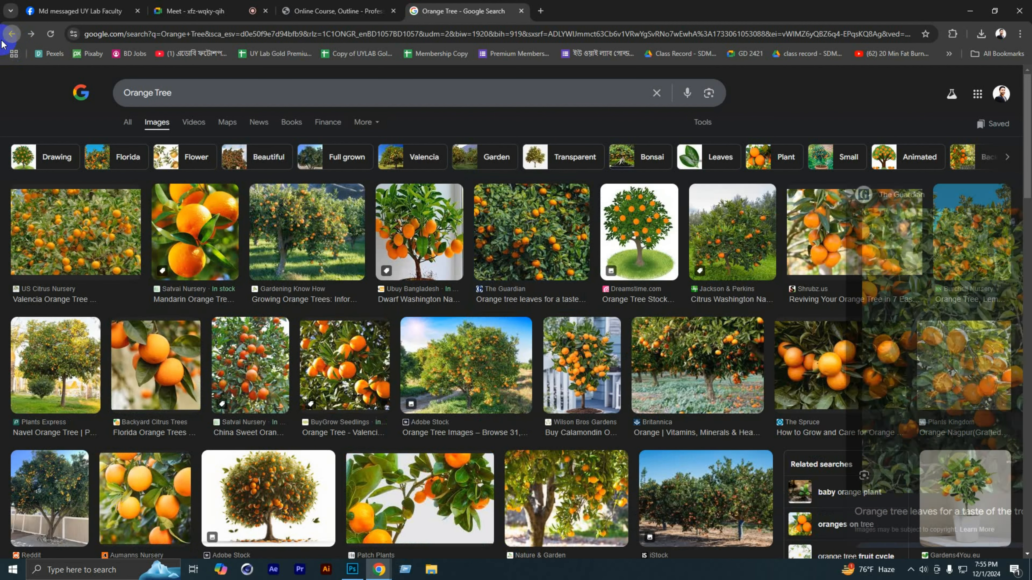
click(5, 40)
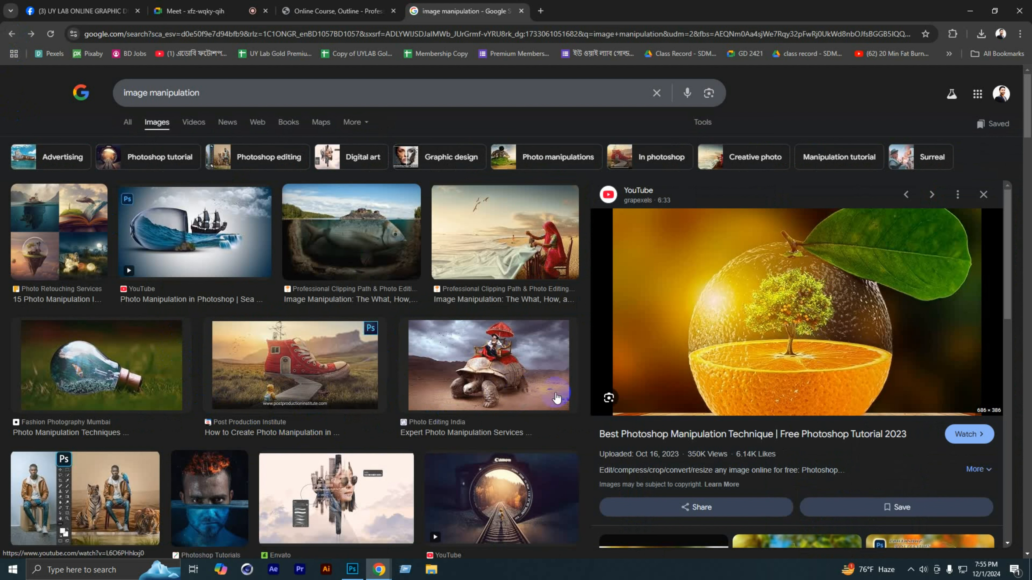
Step: Switch back to Photoshop, enlarge the orange on Layer 3 to about 146%, and re-centre it on the tabletop
click(353, 570)
scroll(455, 374, up, 4)
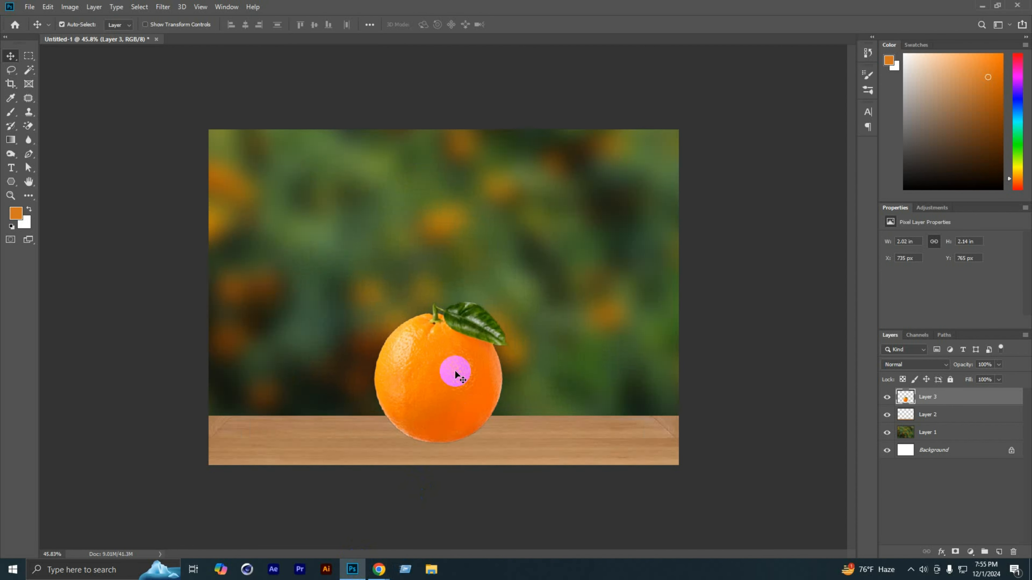
scroll(440, 389, down, 3)
key(ctrl+t)
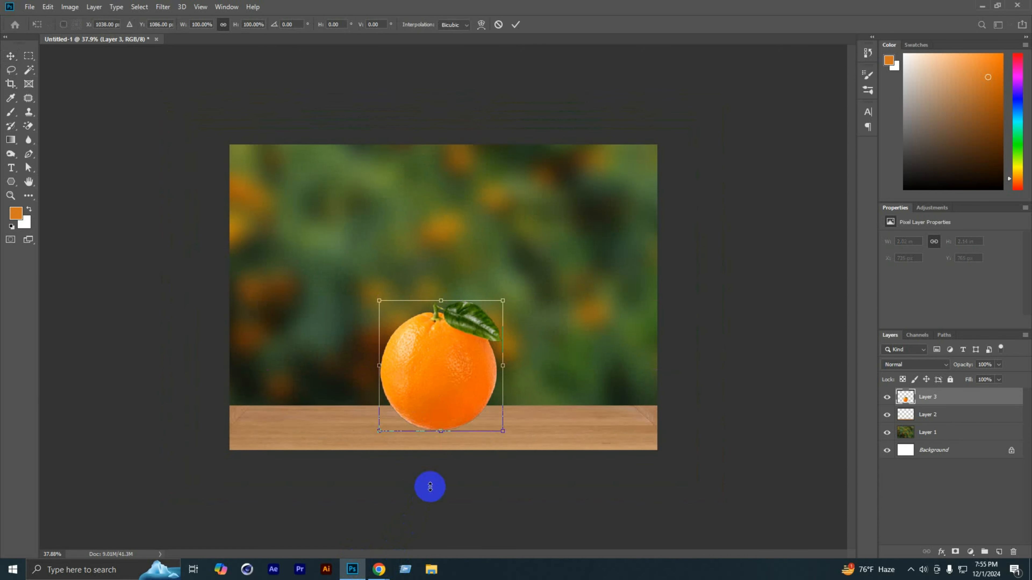
drag(502, 298, 564, 247)
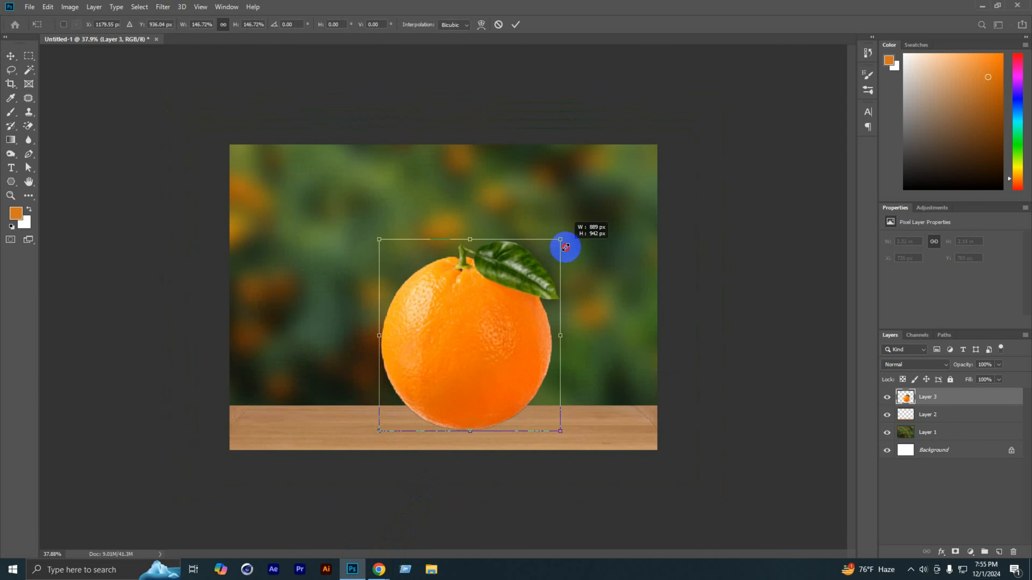
drag(492, 326, 465, 335)
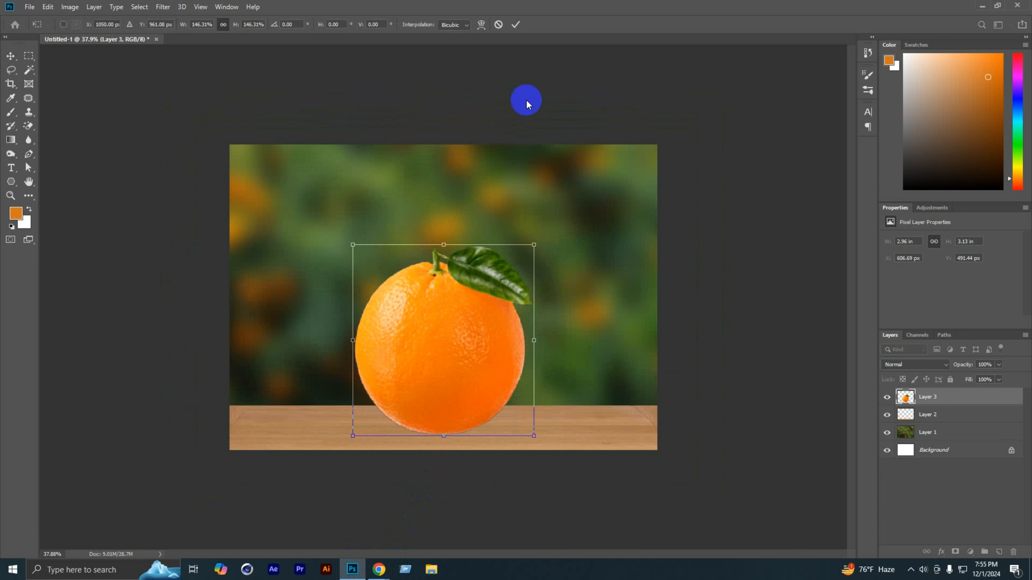
click(515, 25)
Step: Load the outline of the orange on Layer 3 as a selection
scroll(479, 162, up, 1)
scroll(479, 162, up, 2)
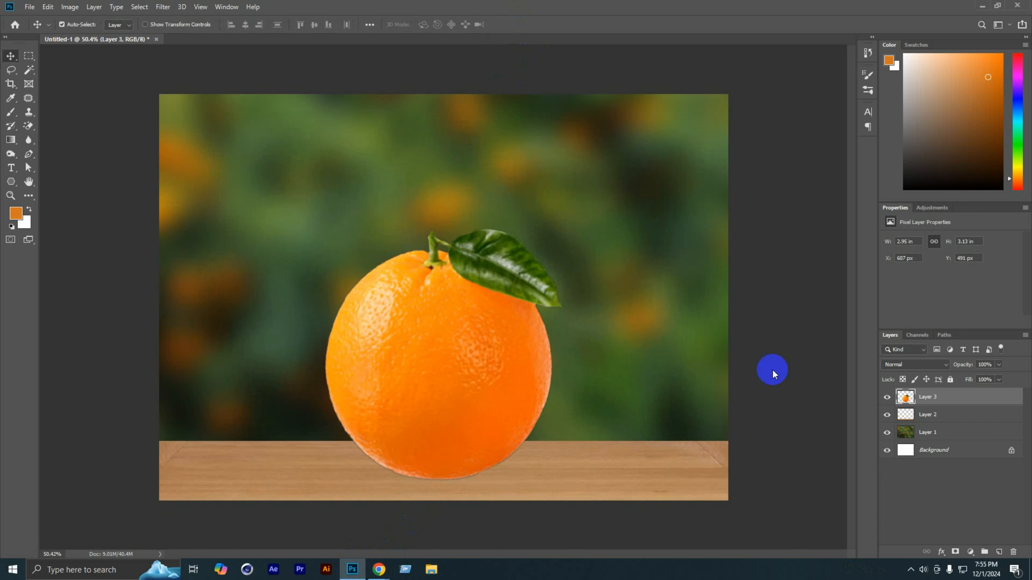
ctrl+click(905, 402)
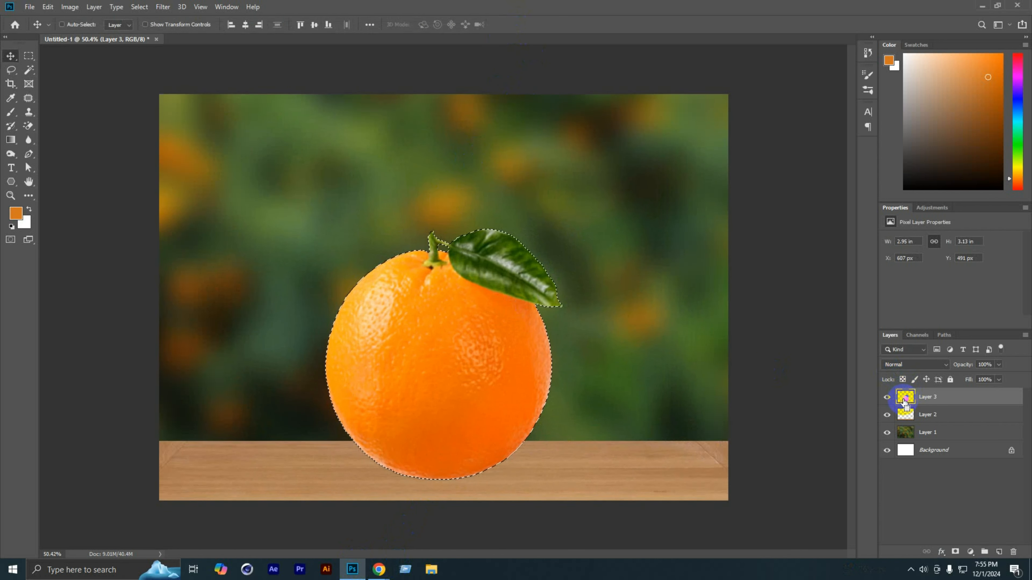
scroll(449, 249, up, 2)
scroll(463, 278, up, 1)
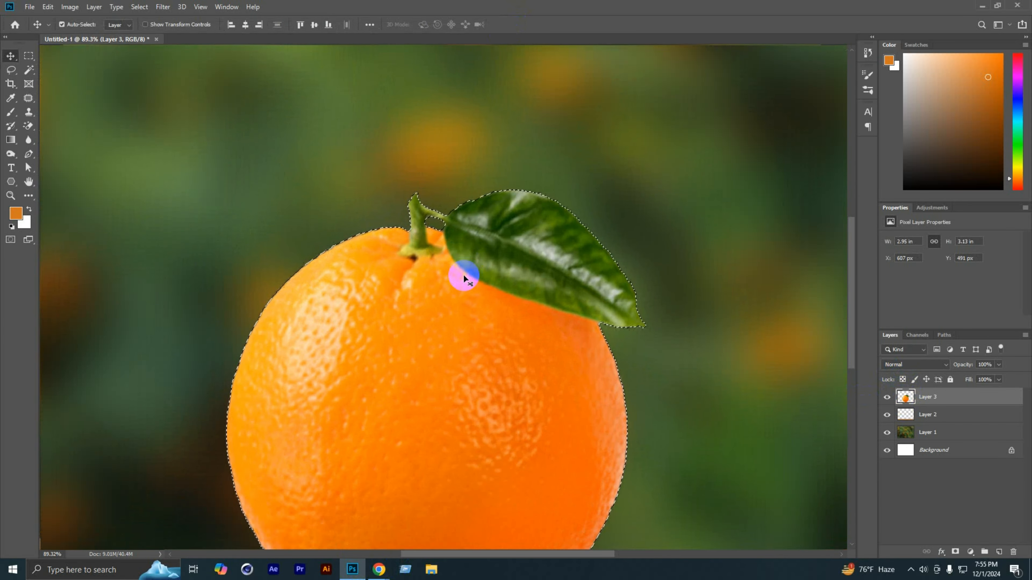
scroll(452, 256, up, 4)
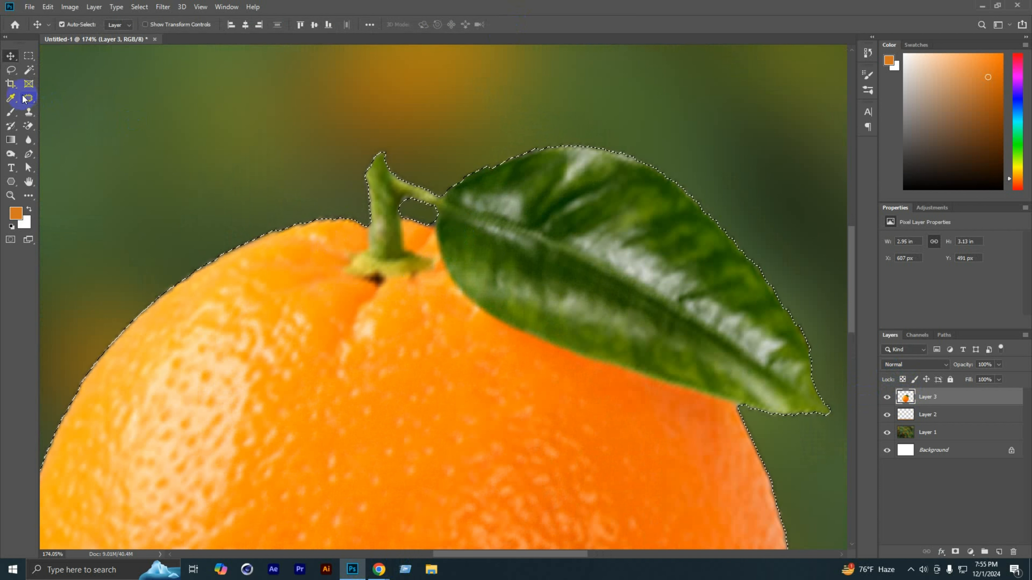
Step: Subtract the leaf from the orange's selection using the Quick Selection tool
click(31, 70)
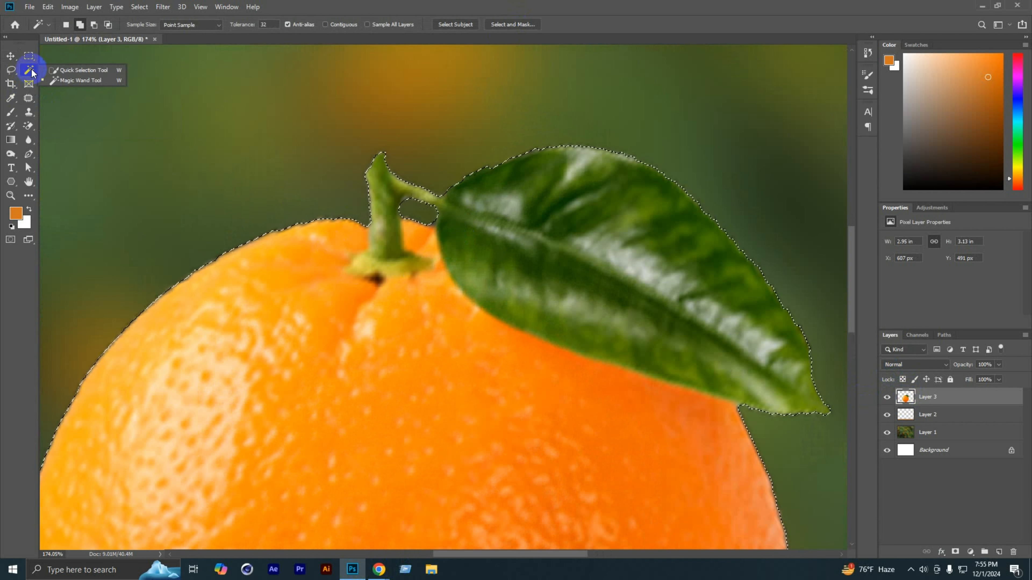
click(61, 71)
scroll(532, 252, down, 6)
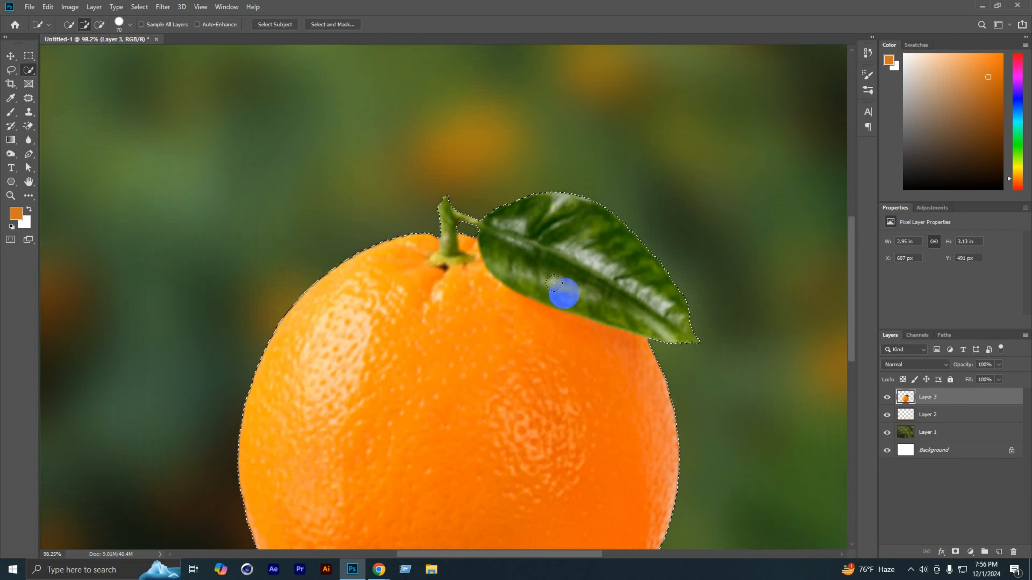
scroll(607, 301, down, 2)
scroll(573, 322, up, 1)
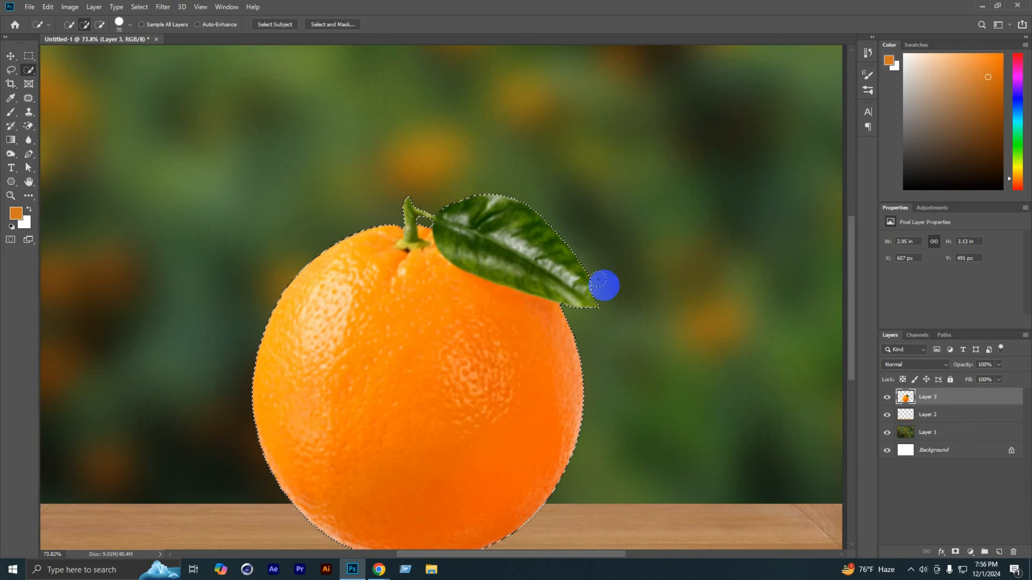
click(97, 29)
mouse_move(555, 213)
mouse_down()
mouse_move(569, 254)
mouse_move(521, 213)
mouse_move(473, 201)
mouse_up()
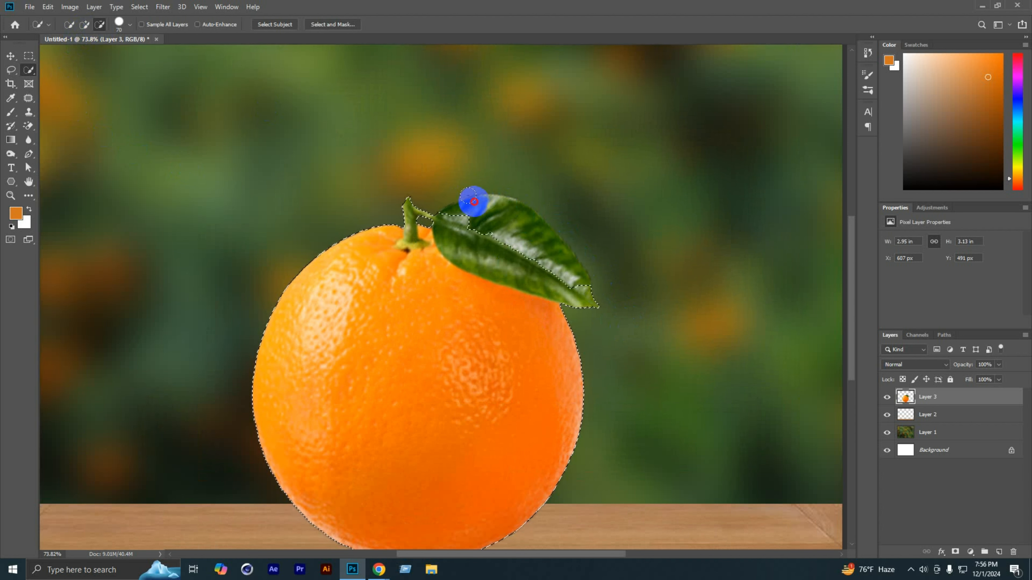
scroll(431, 220, up, 3)
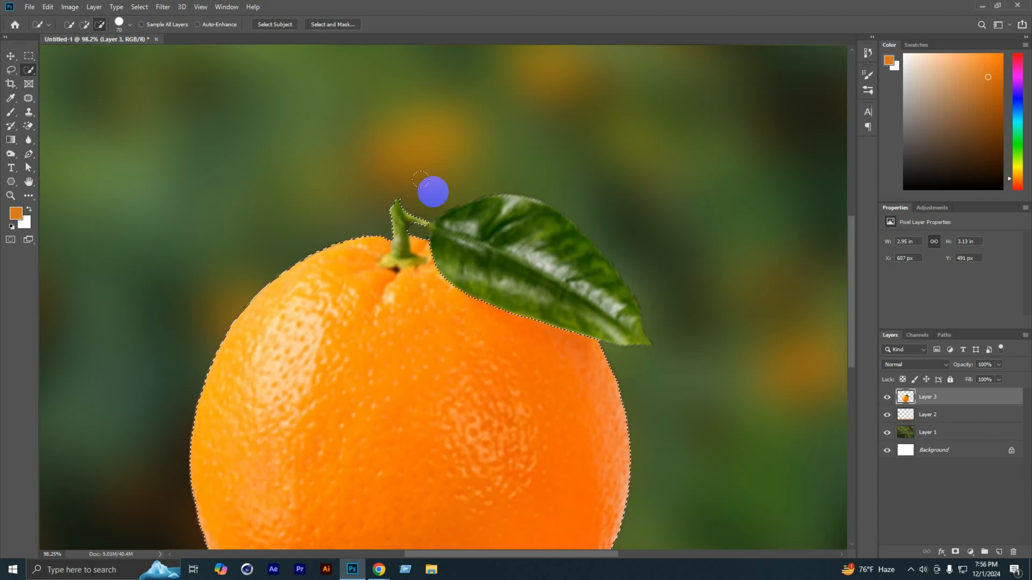
Step: Reduce the Quick Selection brush to 9 px and subtract the leaf's thin twig and the upright stem from the selection
scroll(430, 225, up, 2)
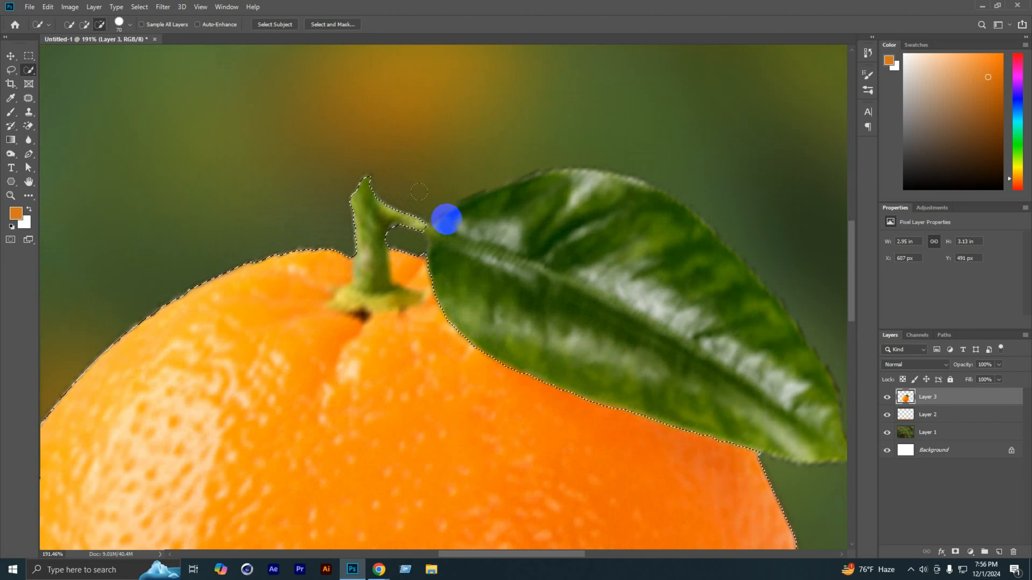
key(bracketleft)
key(bracketleft)
key(bracketleft)
key(bracketleft)
key(bracketleft)
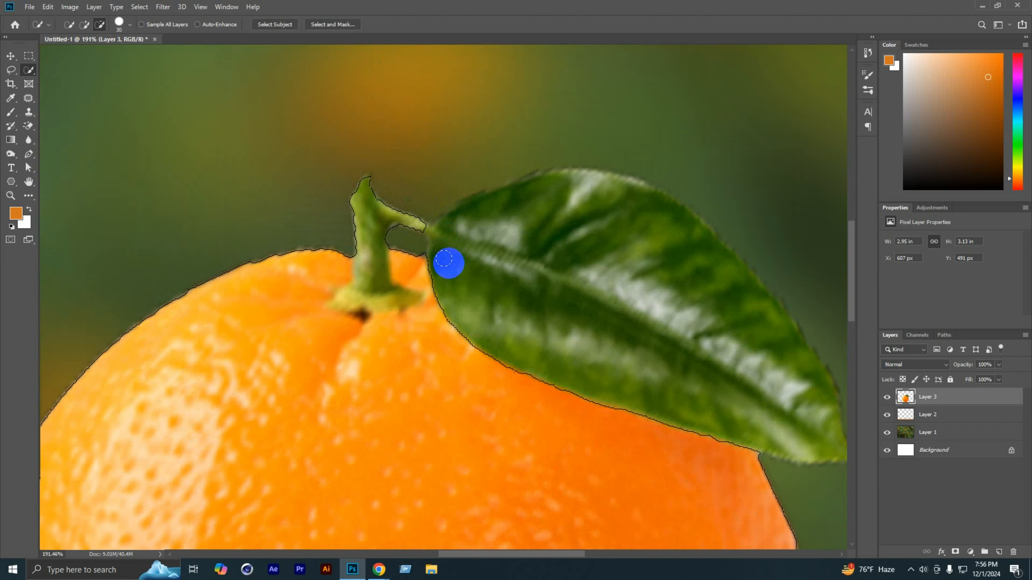
key(bracketleft)
key(bracketleft)
key(bracketleft)
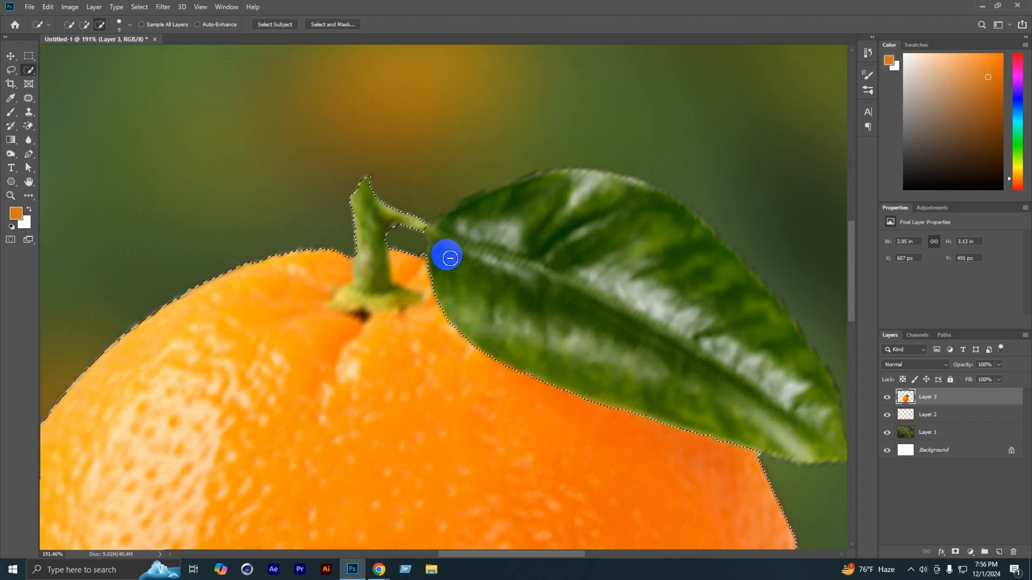
click(426, 226)
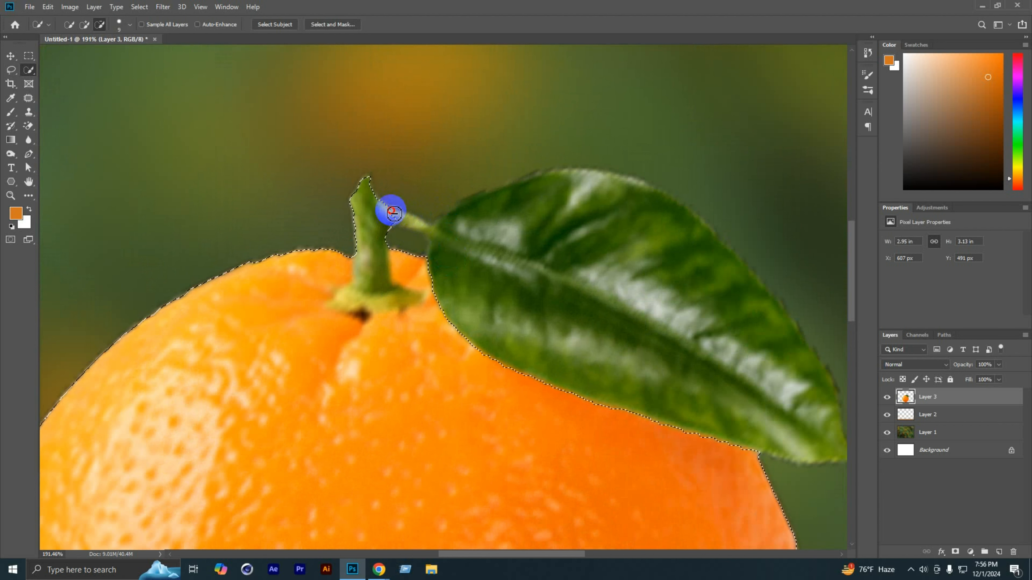
mouse_move(373, 220)
mouse_down()
mouse_move(364, 212)
mouse_move(362, 221)
mouse_move(353, 203)
mouse_move(360, 182)
mouse_up()
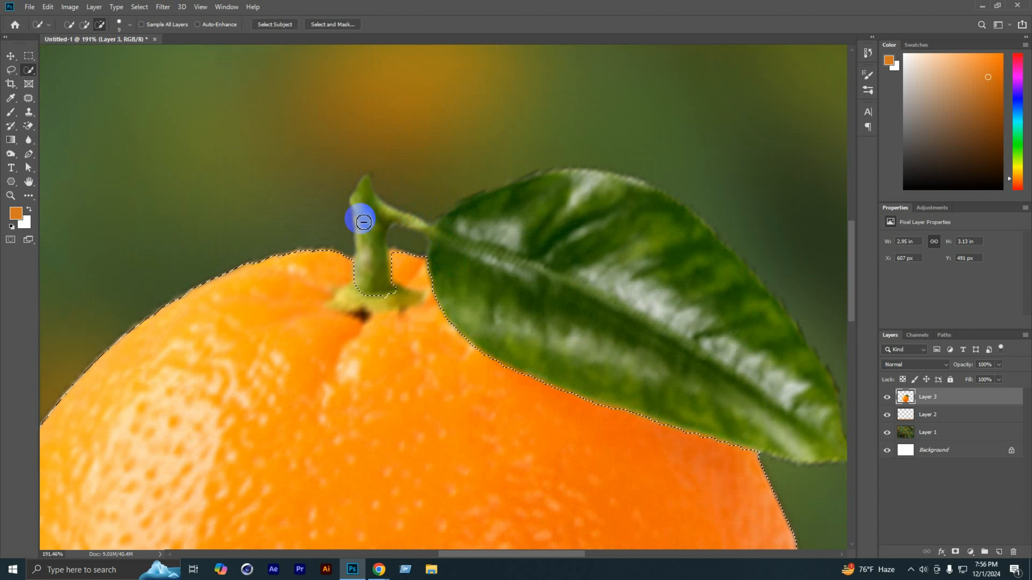
Step: Subtract the green base of the stem, where it meets the orange peel, from the selection
key(space)
drag(368, 240, 403, 167)
click(393, 225)
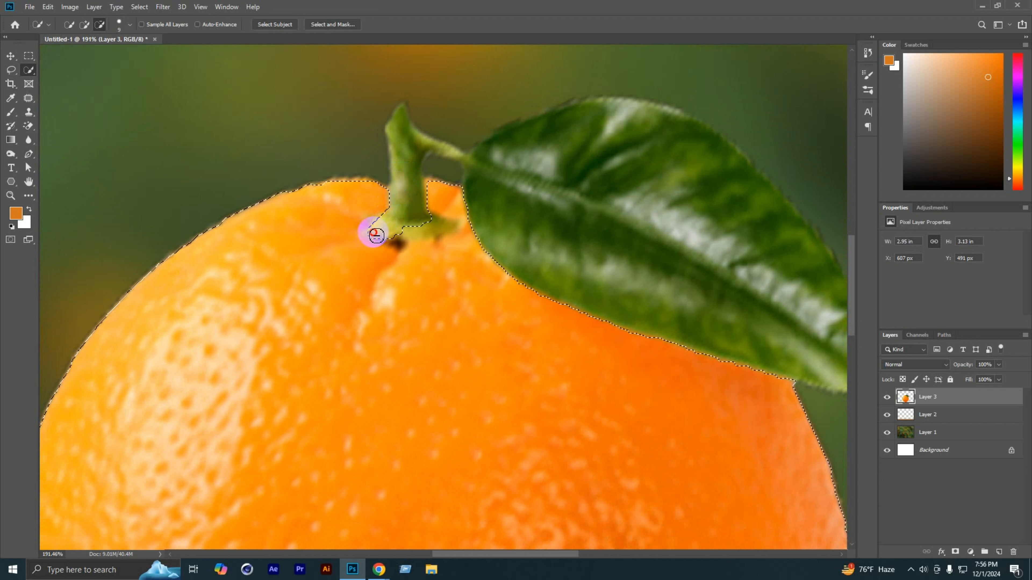
drag(371, 235, 427, 229)
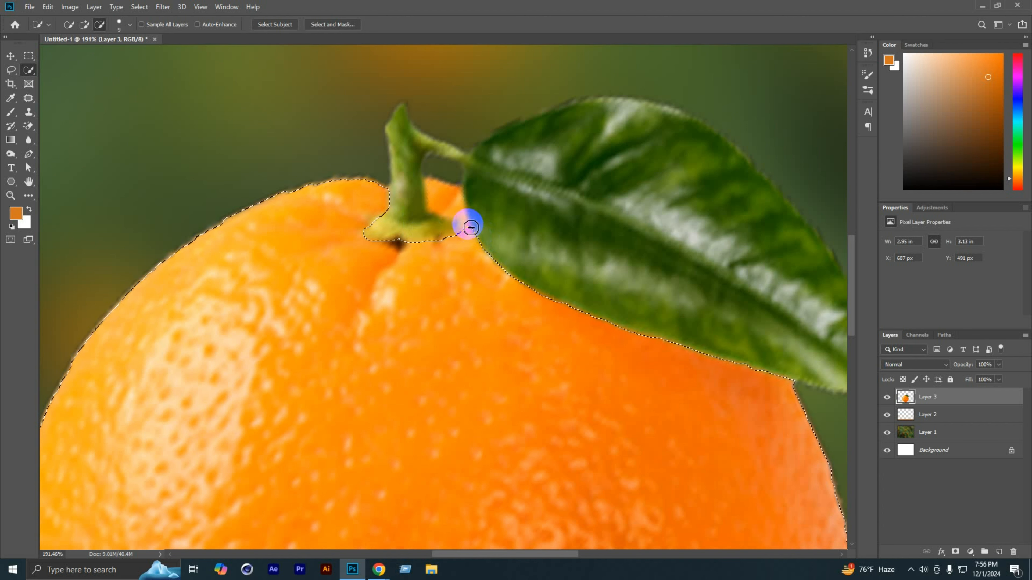
Step: Try to adjust the selection between the stem base and the leaf with the Lasso tool in subtract mode
scroll(467, 223, up, 4)
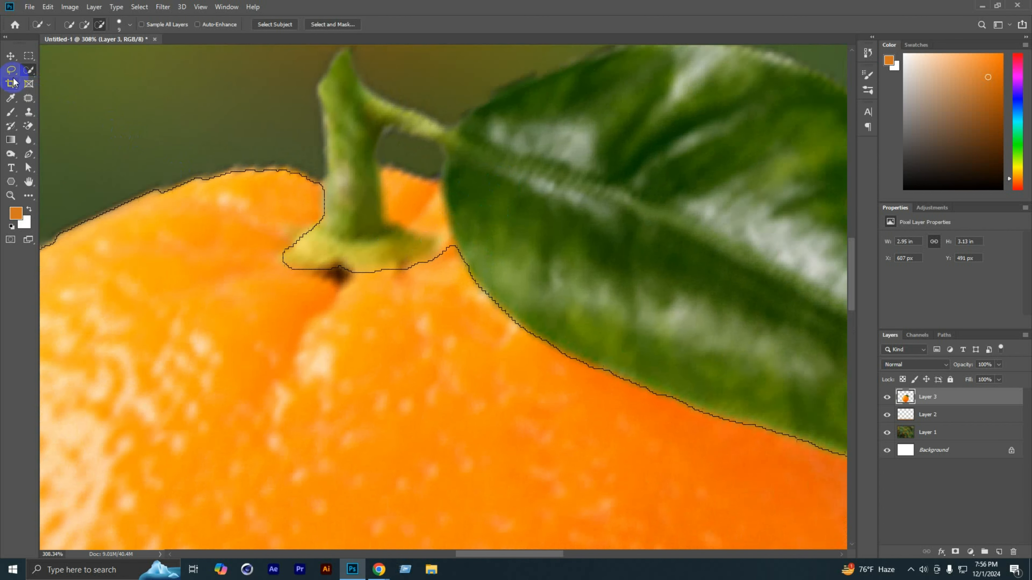
right_click(27, 72)
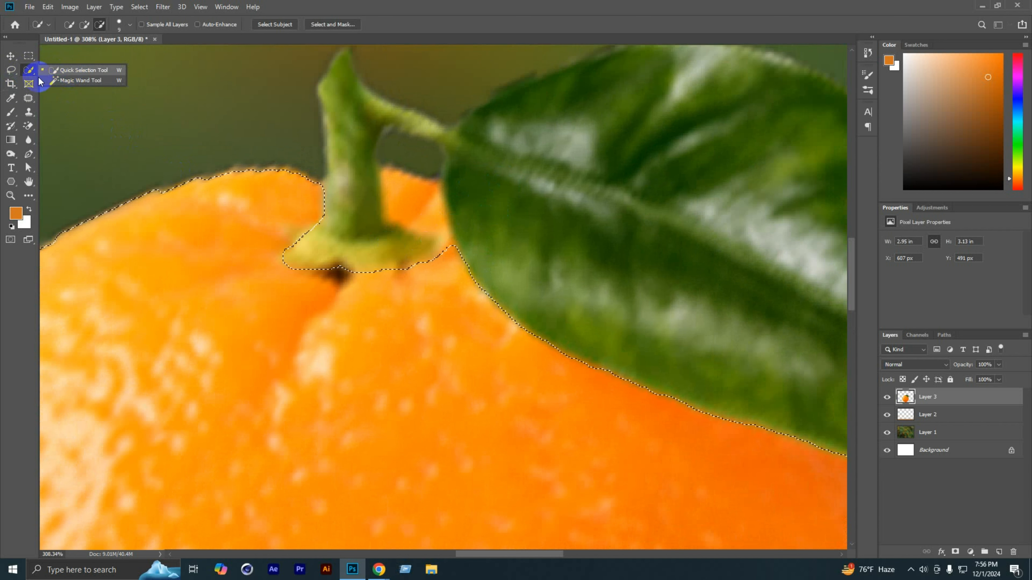
click(28, 99)
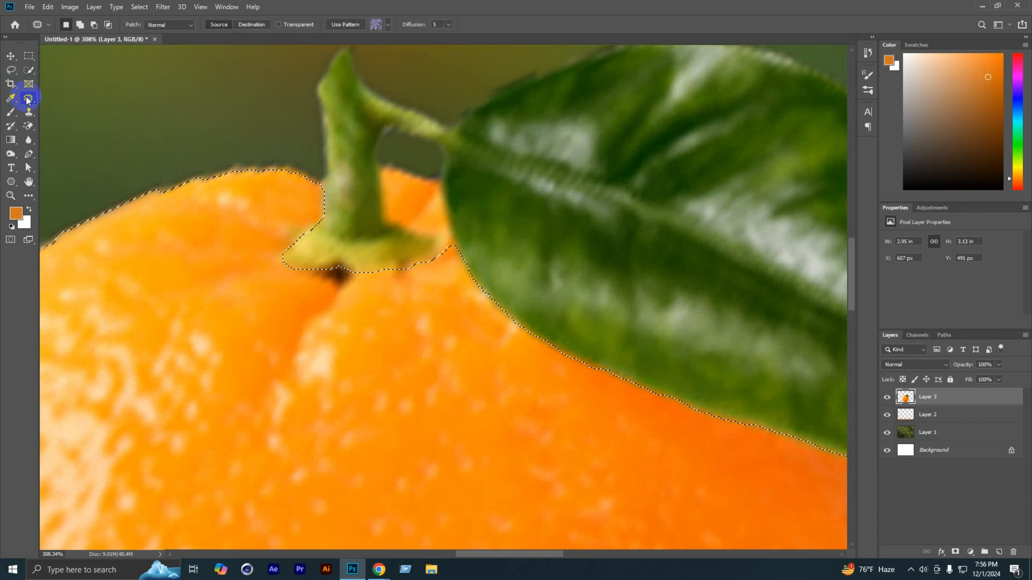
right_click(28, 98)
click(10, 69)
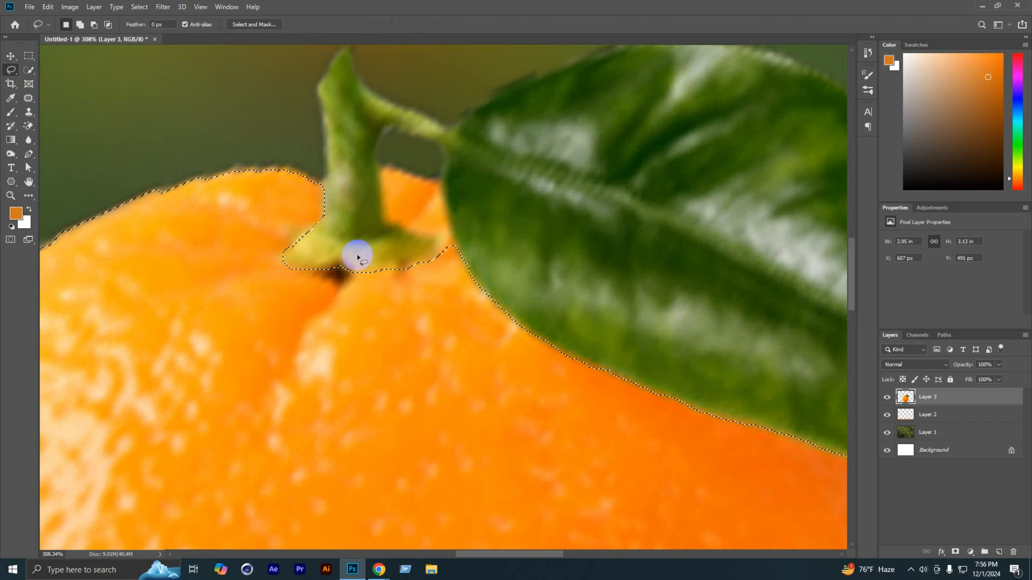
click(93, 25)
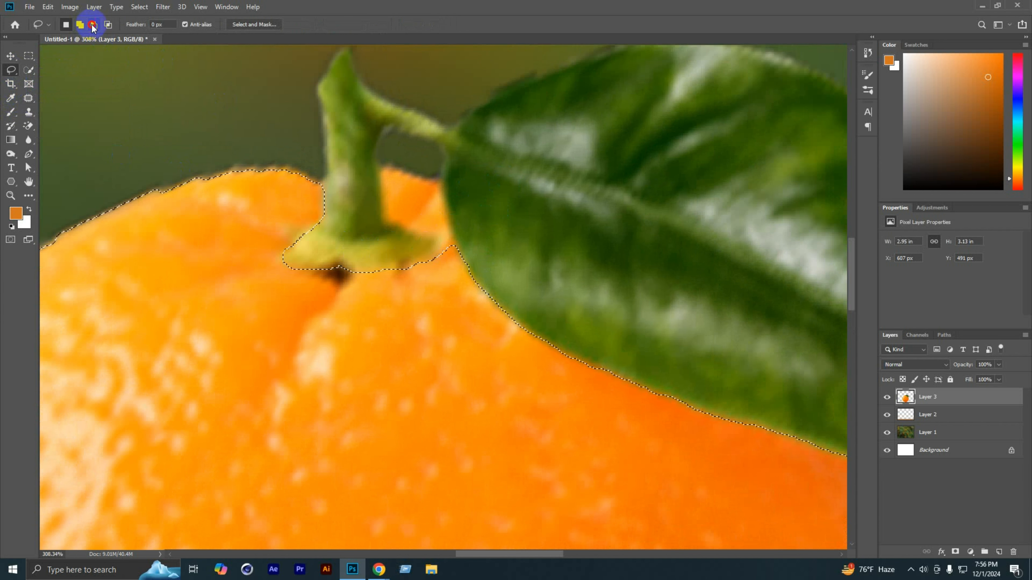
drag(428, 261, 432, 260)
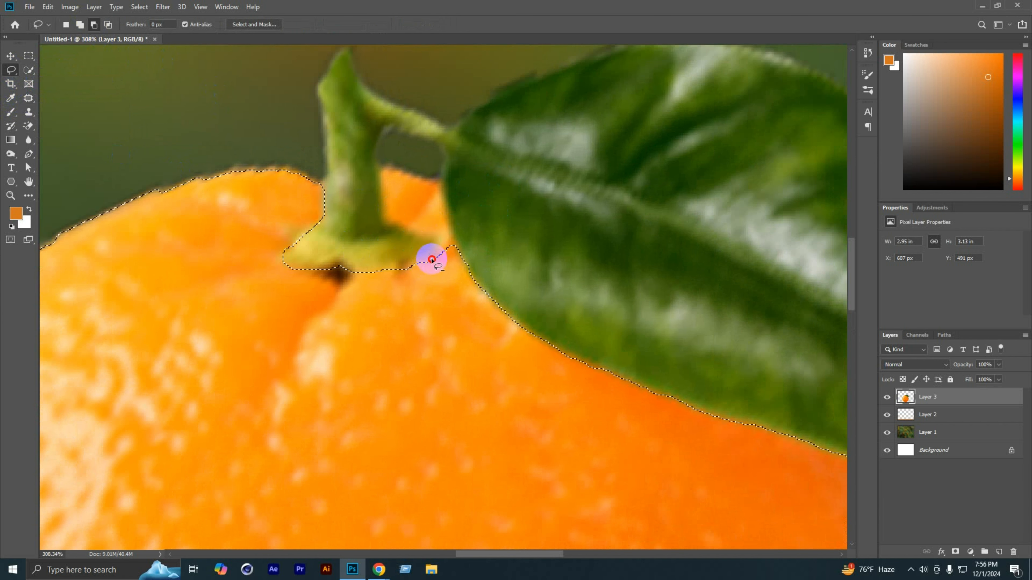
mouse_move(404, 227)
mouse_down()
mouse_move(377, 188)
mouse_move(376, 142)
mouse_move(389, 166)
mouse_move(434, 178)
mouse_move(442, 191)
mouse_move(456, 260)
mouse_move(438, 324)
mouse_up()
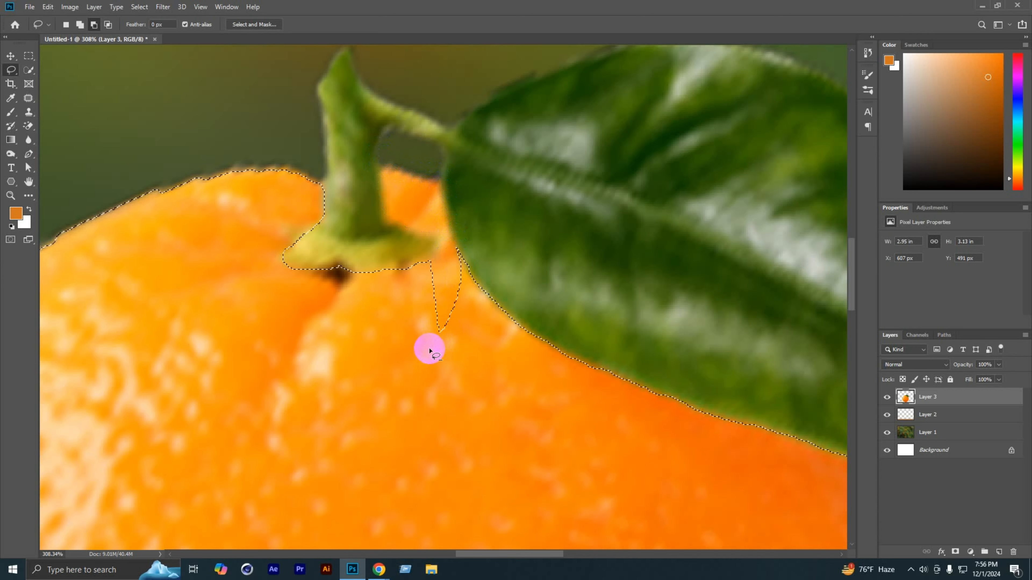
scroll(440, 320, down, 8)
key(ctrl+z)
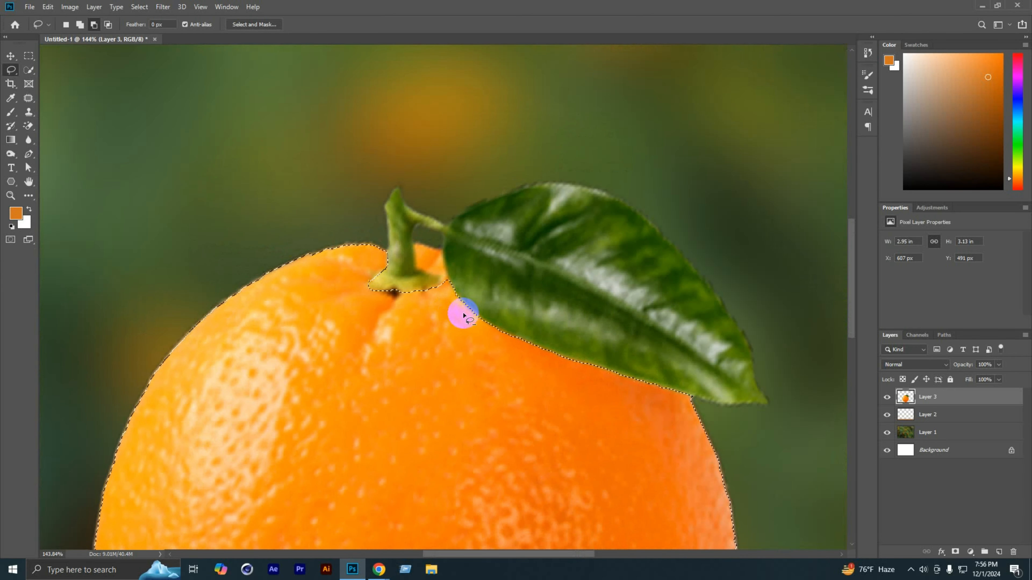
Step: Add the missing patch of orange peel between the stem and the leaf to the selection with the Lasso tool
scroll(445, 285, up, 5)
scroll(444, 269, up, 5)
click(79, 24)
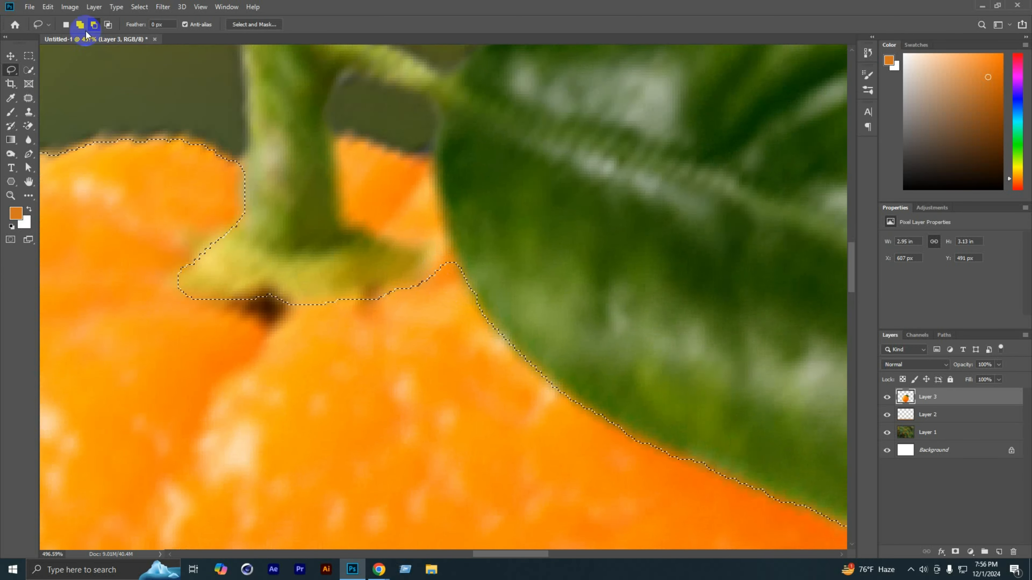
mouse_move(414, 287)
mouse_down()
mouse_move(416, 242)
mouse_move(343, 218)
mouse_move(329, 133)
mouse_move(420, 157)
mouse_move(439, 209)
mouse_up()
drag(455, 253, 455, 253)
scroll(444, 348, down, 10)
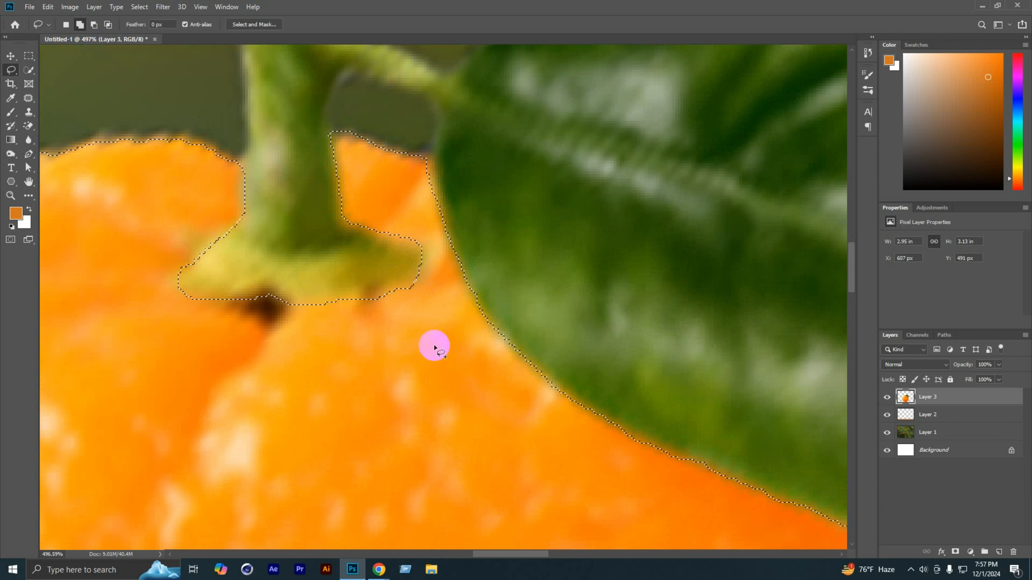
Step: Subtract the lower half of the orange from the selection with a rectangular marquee, leaving only the upper half selected
scroll(487, 300, down, 4)
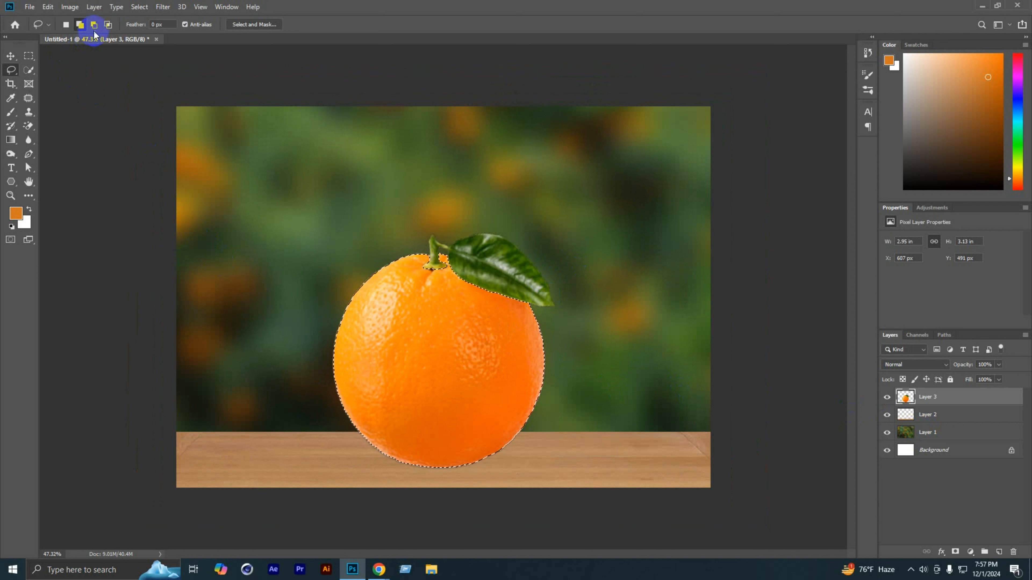
click(94, 30)
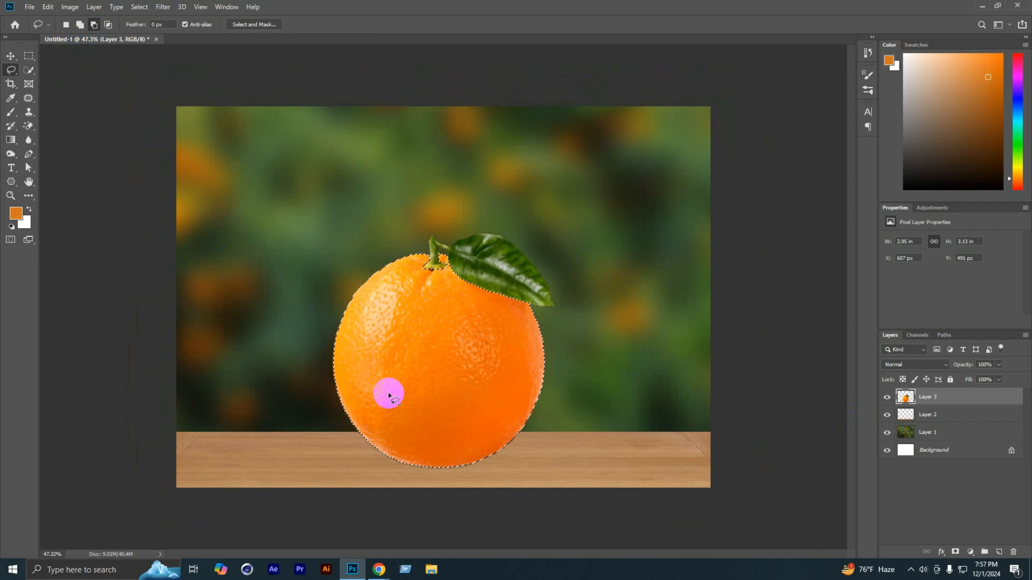
click(28, 55)
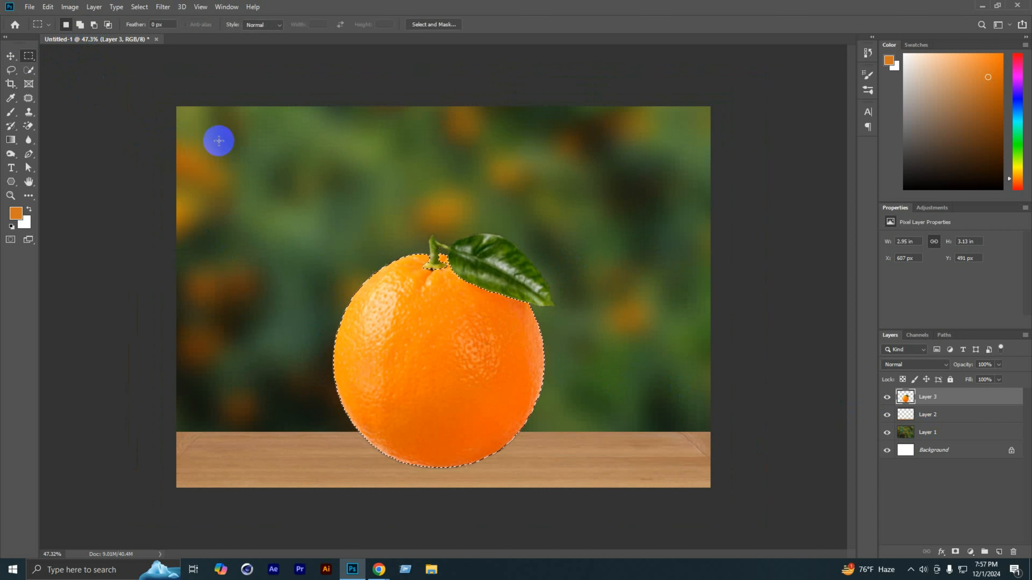
click(94, 24)
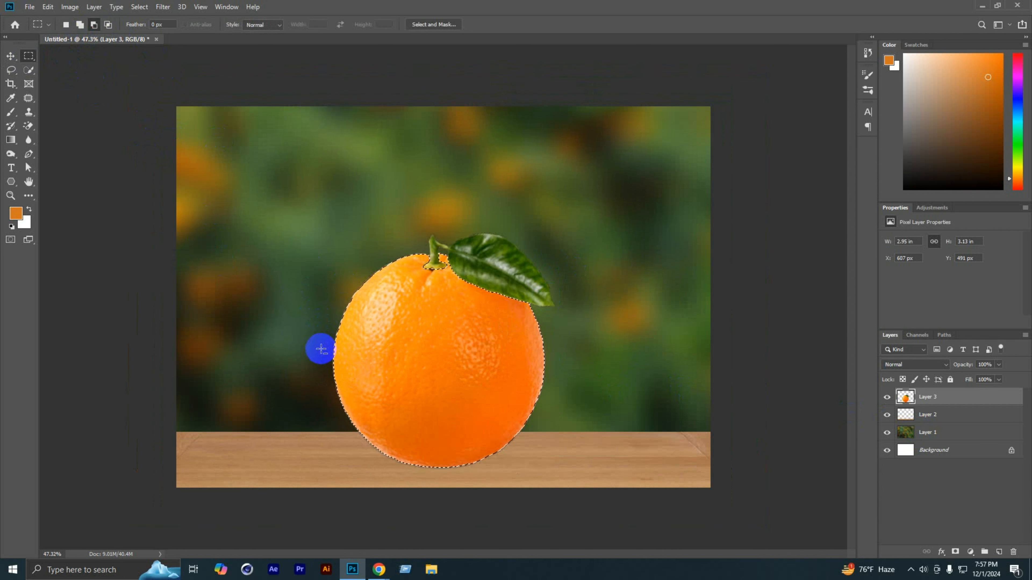
drag(346, 366, 638, 520)
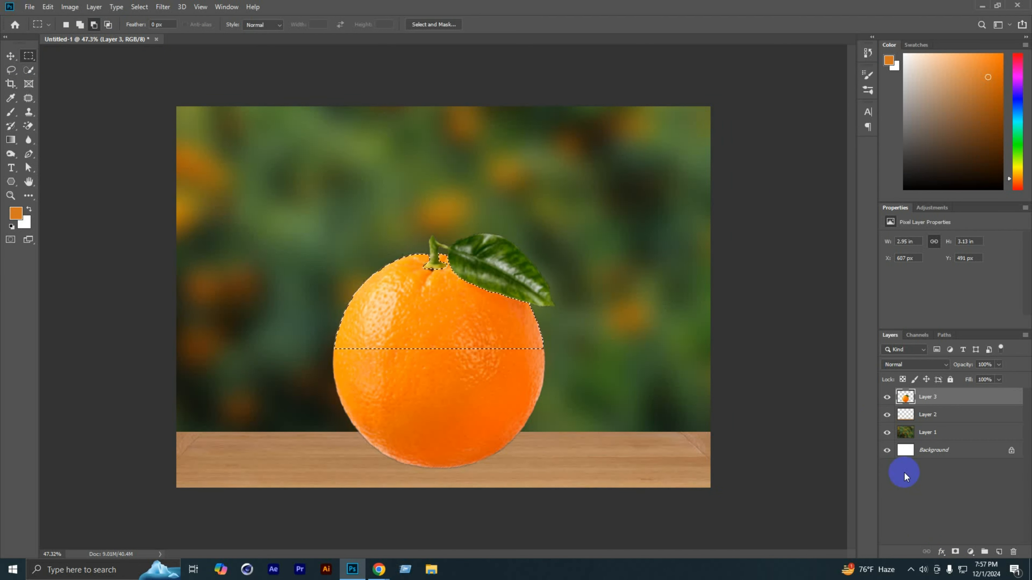
Step: Copy the selected upper orange peel to its own layer and hide the full orange on Layer 3
key(ctrl+j)
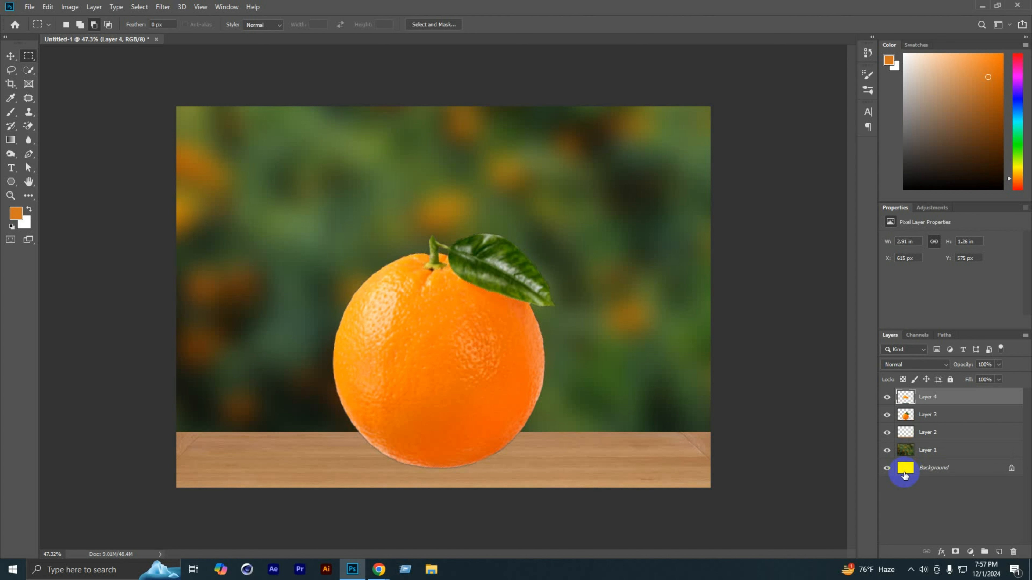
click(888, 431)
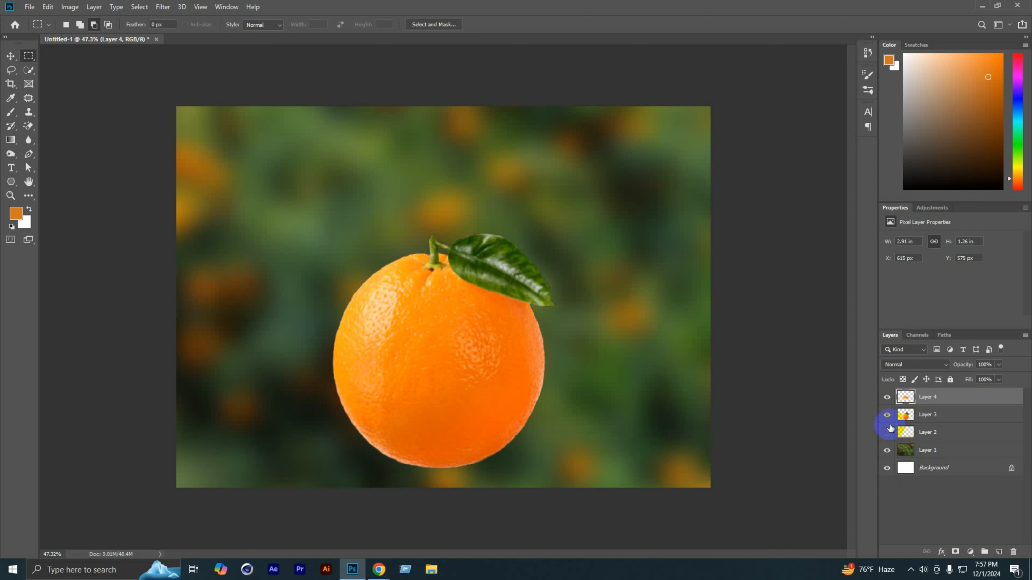
click(888, 431)
click(888, 415)
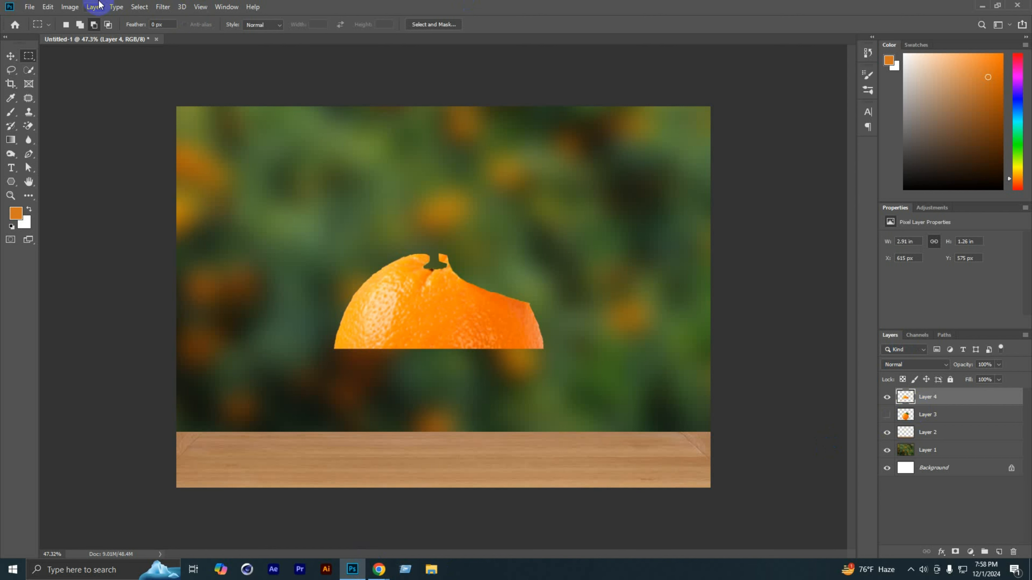
Step: Desaturate the copied upper peel on Layer 4
click(70, 6)
mouse_move(86, 35)
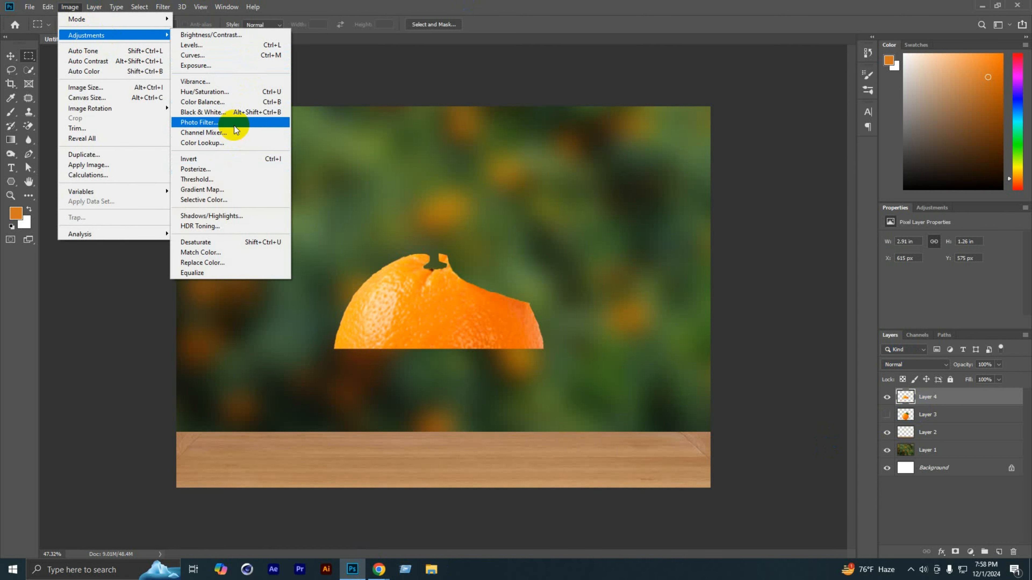
click(205, 242)
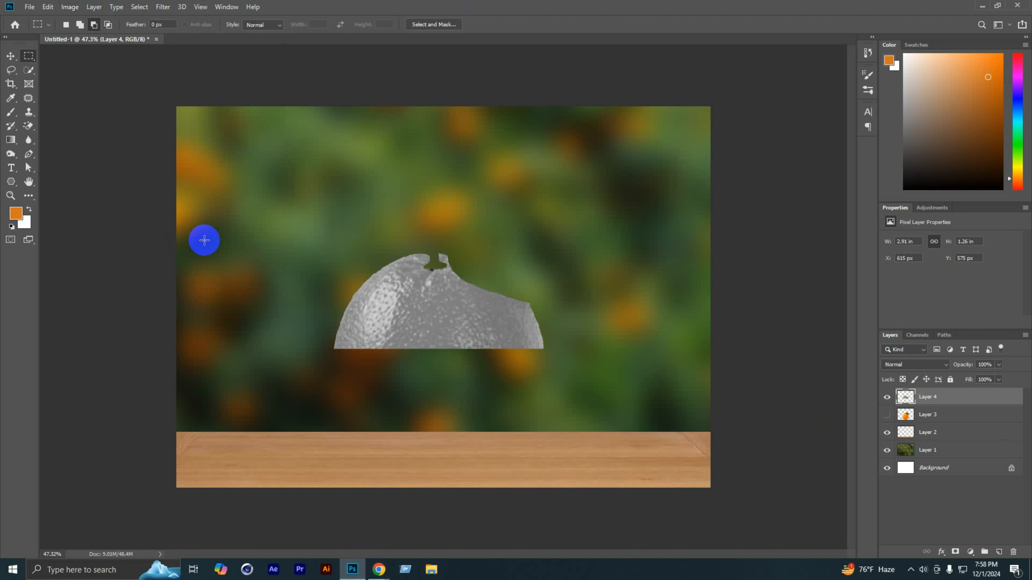
Step: Raise the grey peel's contrast with Levels, using input values of about 71, 0.61 and 193
click(77, 6)
mouse_move(87, 35)
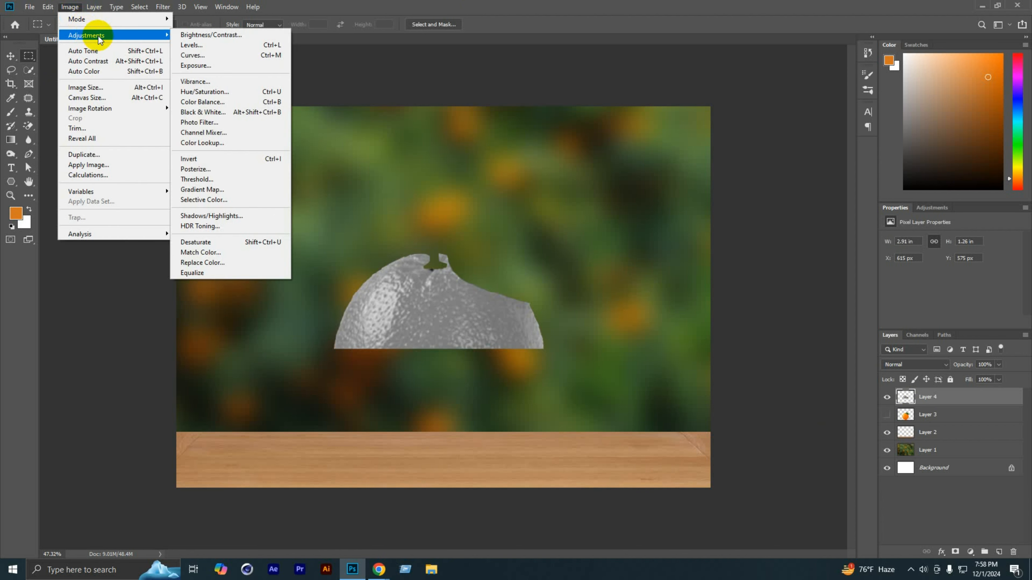
click(214, 45)
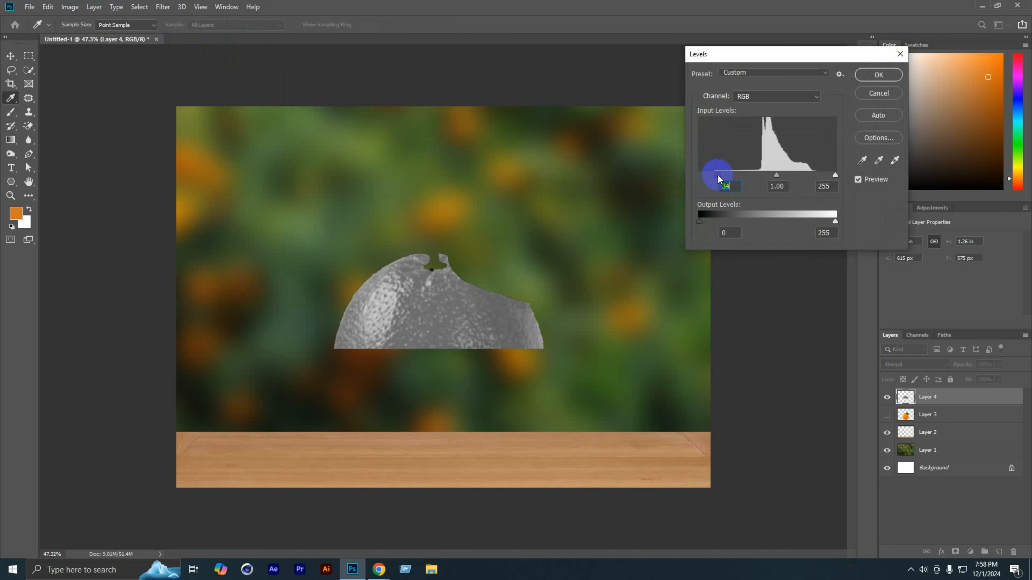
drag(777, 176, 768, 176)
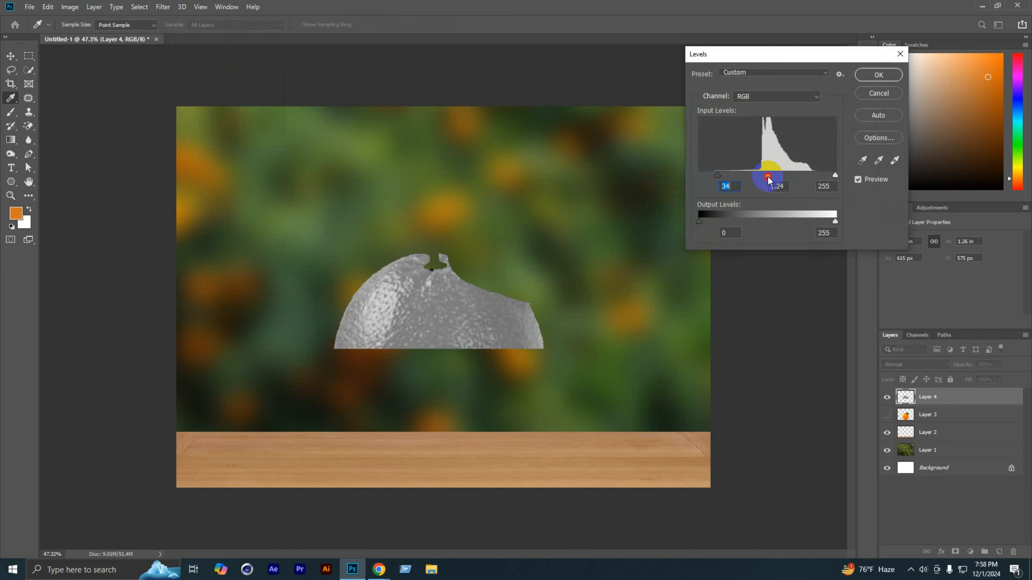
mouse_move(835, 176)
mouse_down()
mouse_move(722, 173)
mouse_move(742, 174)
mouse_up()
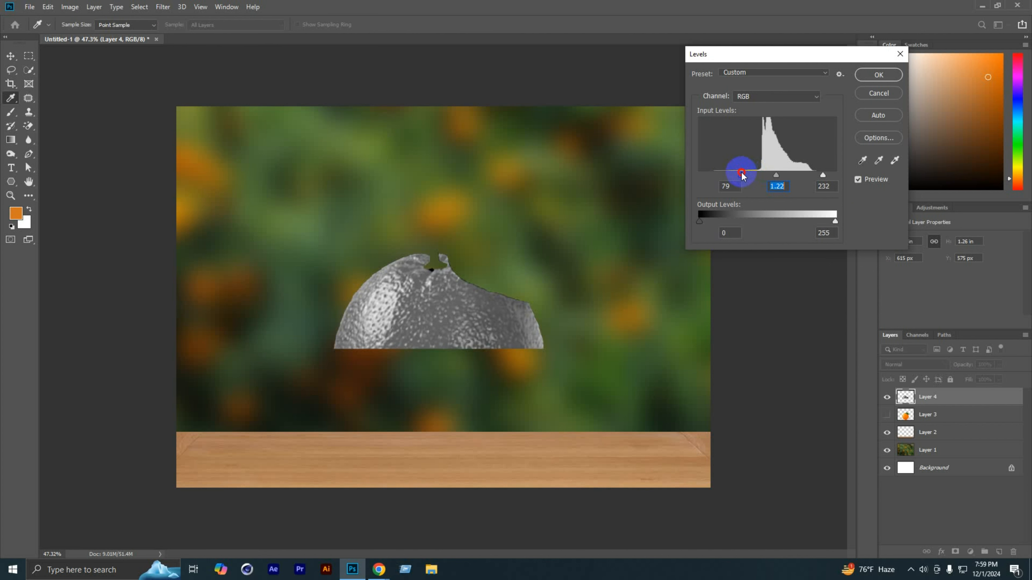
drag(742, 175, 776, 176)
click(825, 178)
mouse_move(822, 176)
mouse_down()
mouse_move(793, 175)
mouse_move(801, 175)
mouse_up()
mouse_move(728, 175)
mouse_down()
mouse_move(691, 175)
mouse_move(774, 178)
mouse_up()
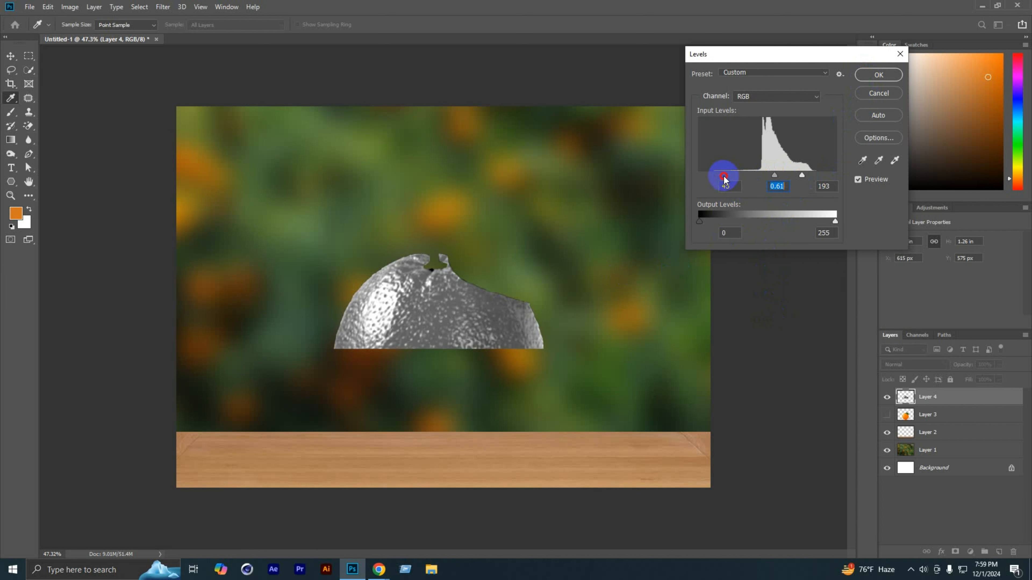
drag(725, 179, 738, 176)
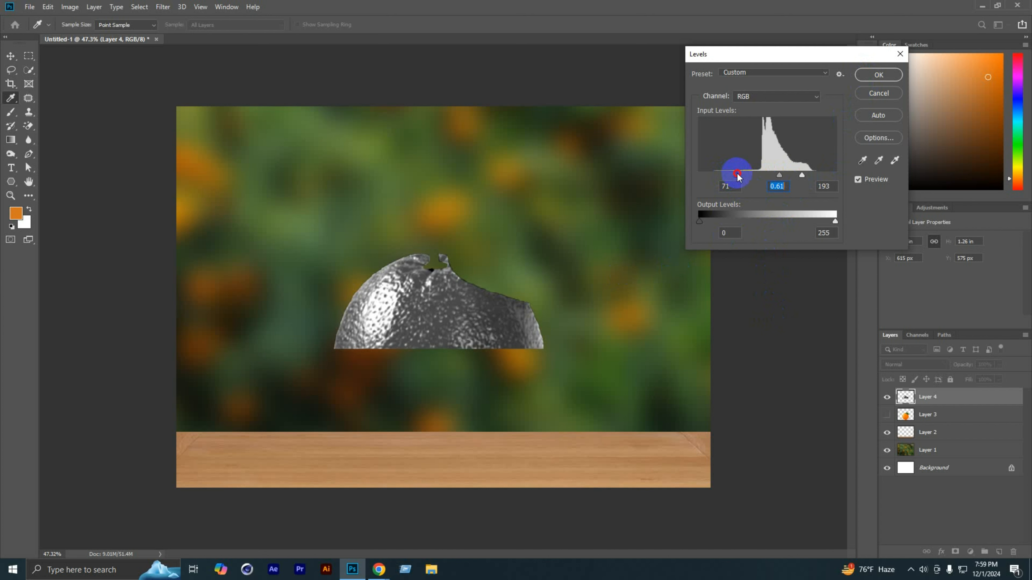
click(876, 76)
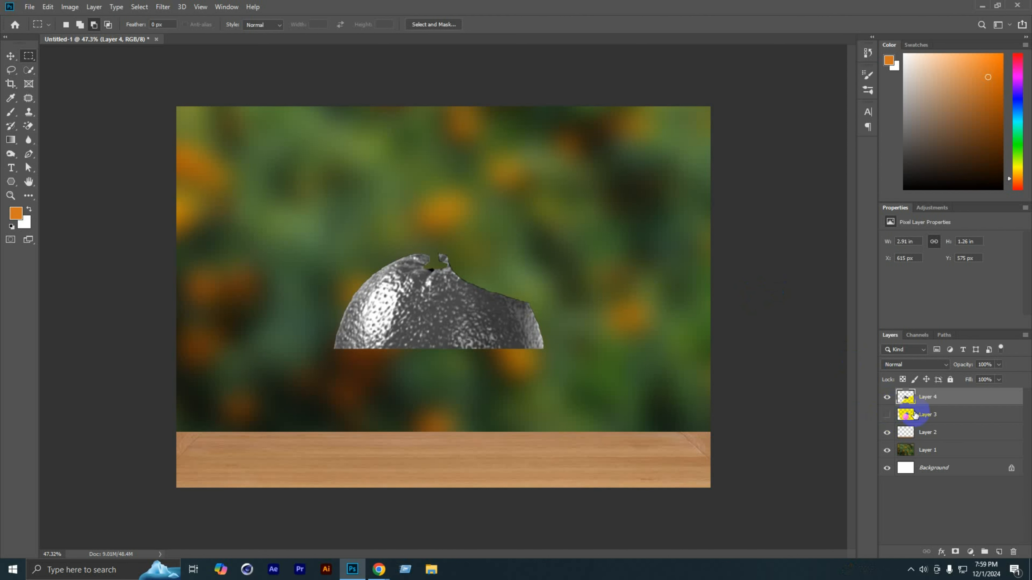
Step: Show Layer 3 again, load Layer 4's peel outline as a selection, and make Layer 3 the active layer
click(916, 415)
click(887, 415)
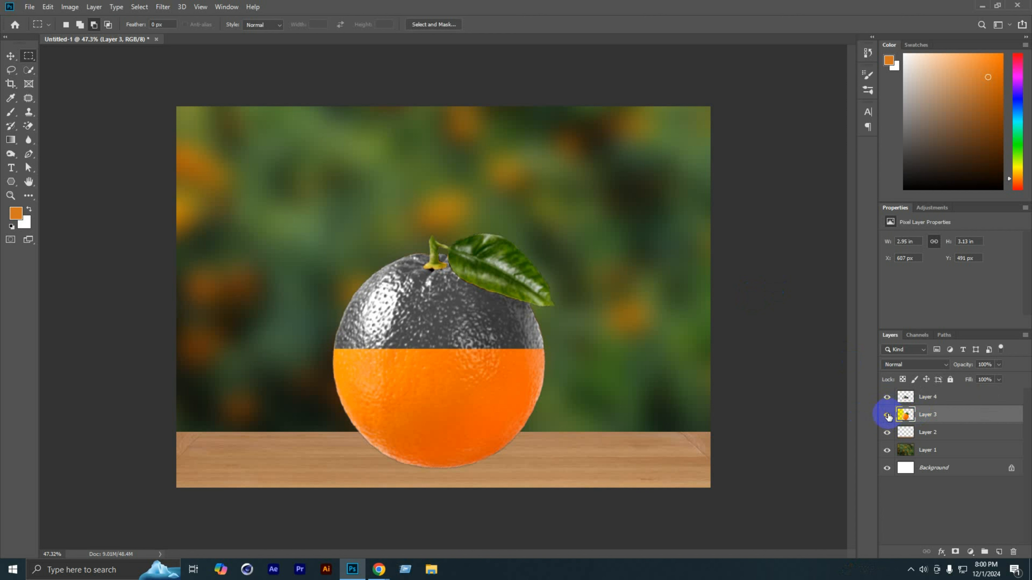
click(914, 399)
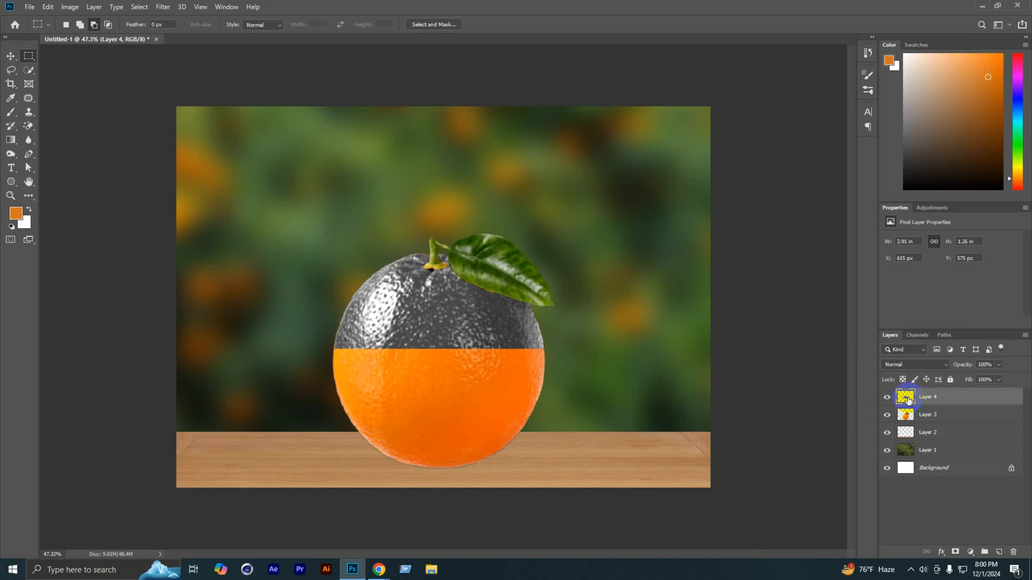
ctrl+click(907, 400)
click(927, 416)
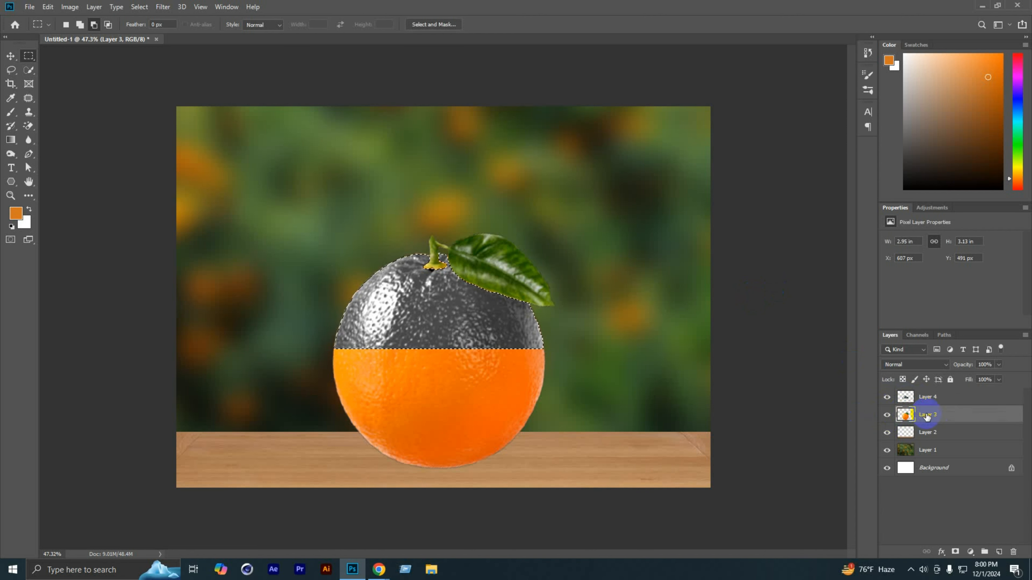
Step: Add a layer mask to Layer 3 from the peel selection and target that mask for editing
click(955, 552)
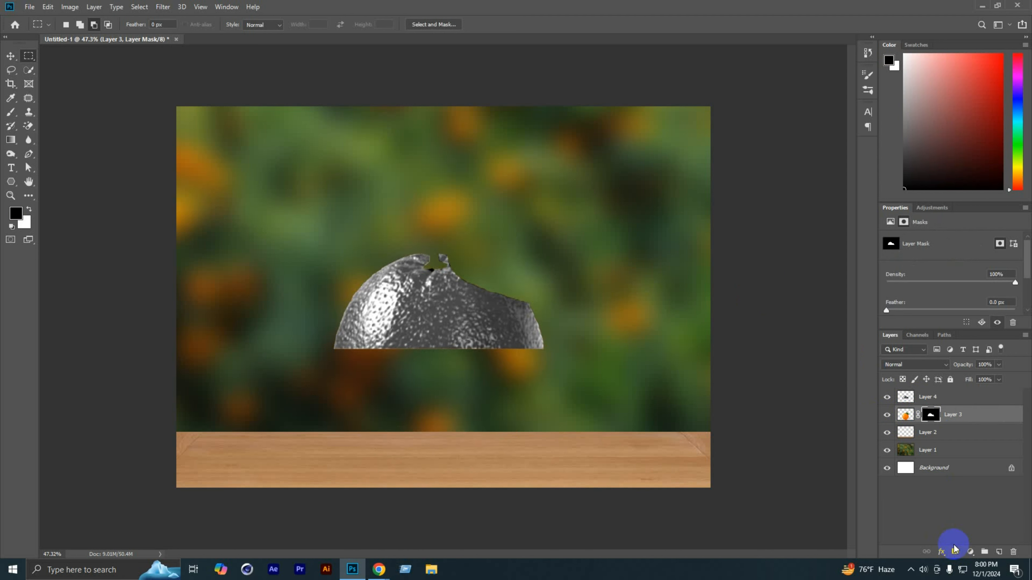
key(ctrl+z)
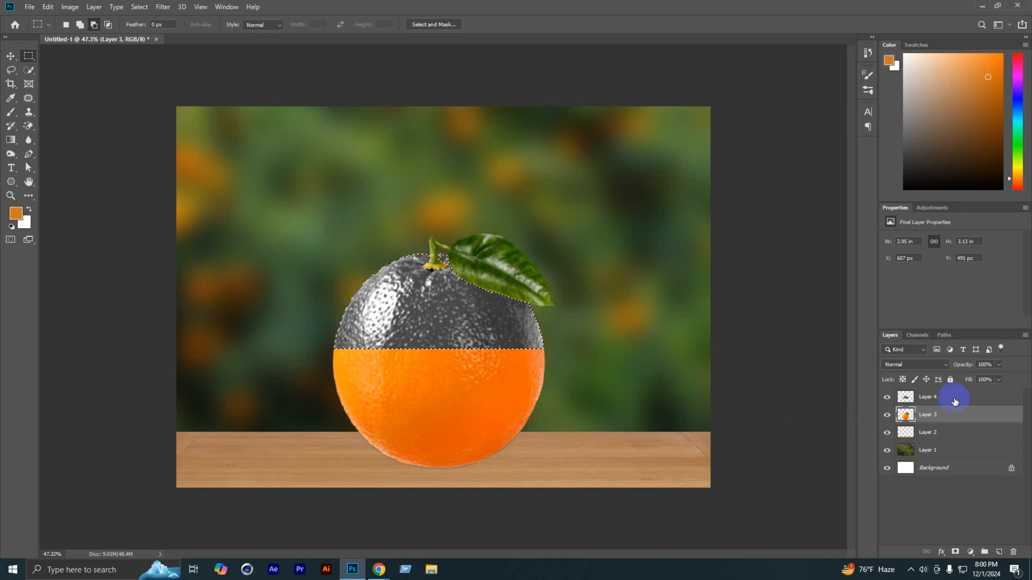
click(956, 552)
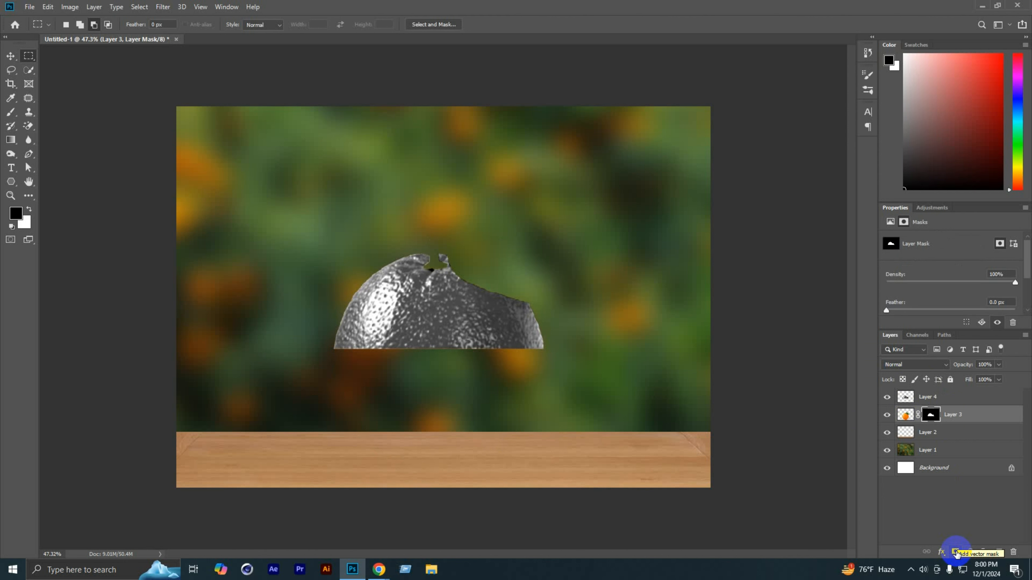
shift+click(934, 424)
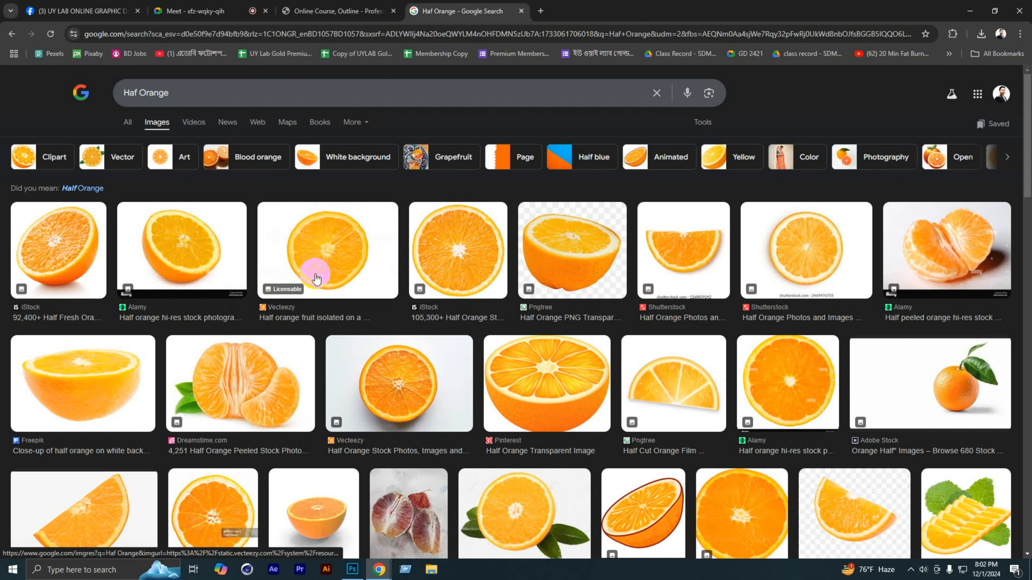
click(326, 262)
click(407, 257)
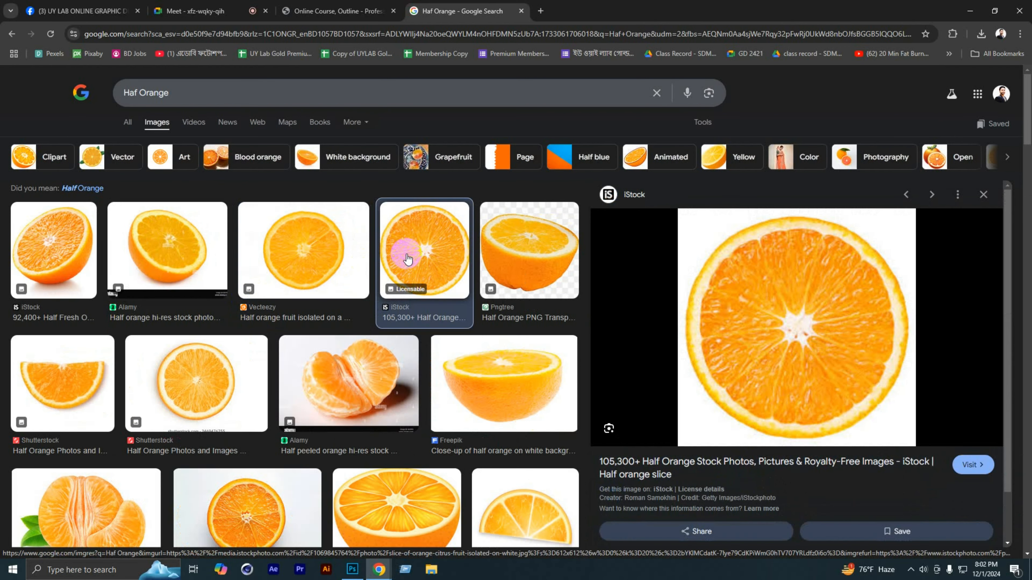
right_click(782, 380)
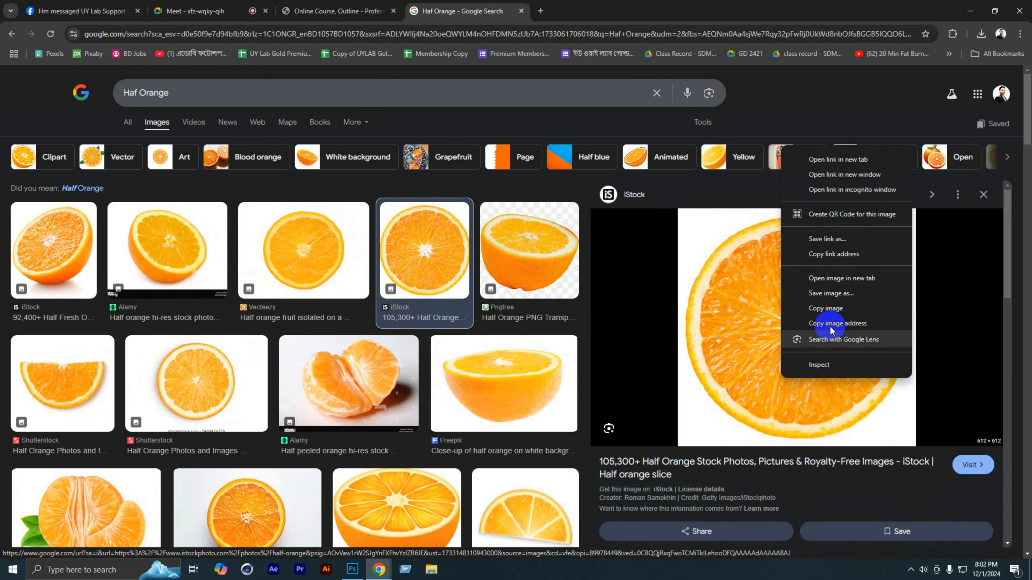
click(839, 293)
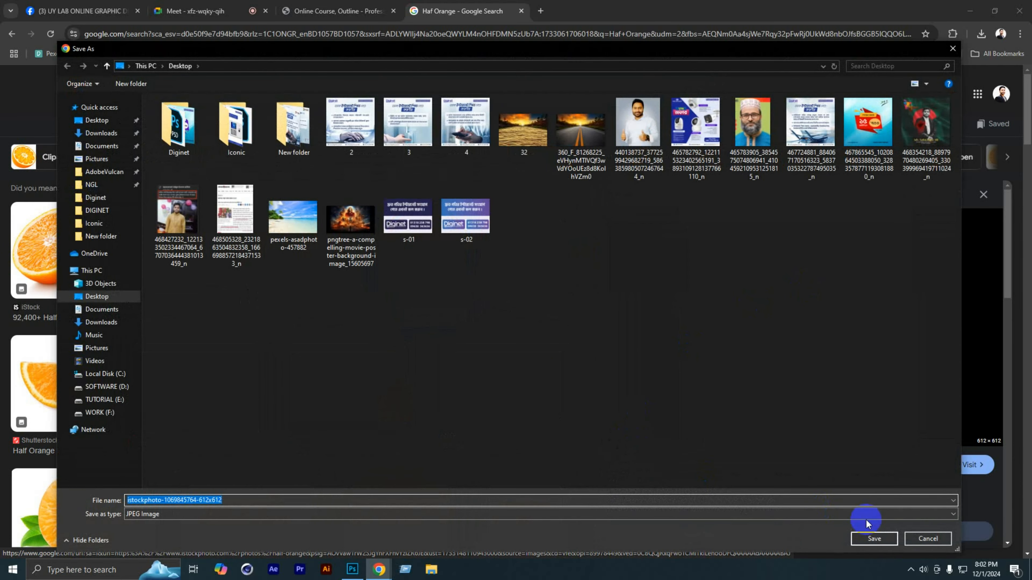
click(872, 538)
Step: Place the saved orange slice image in the Photoshop composition and rasterize its layer
drag(920, 60, 462, 355)
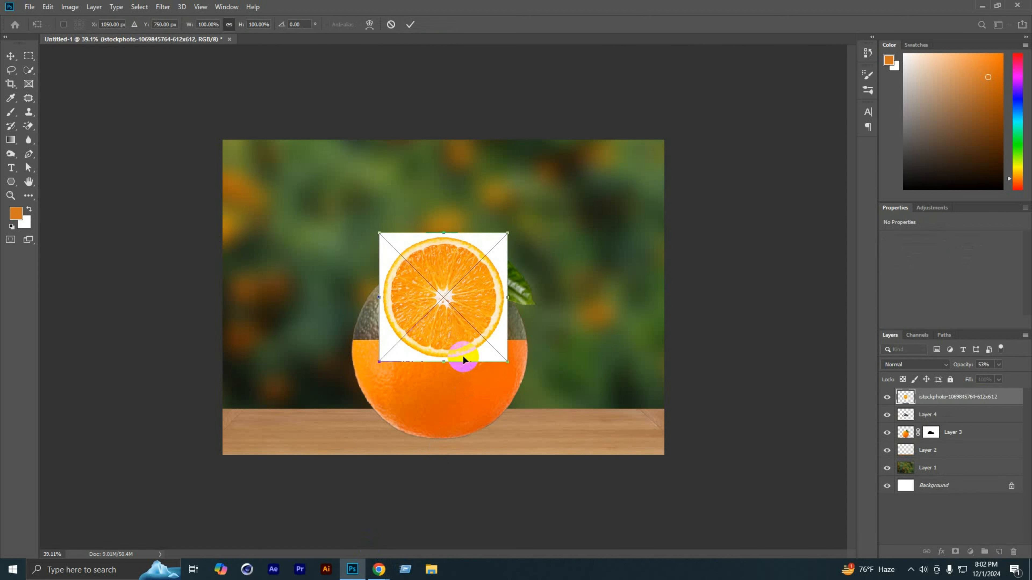
click(411, 23)
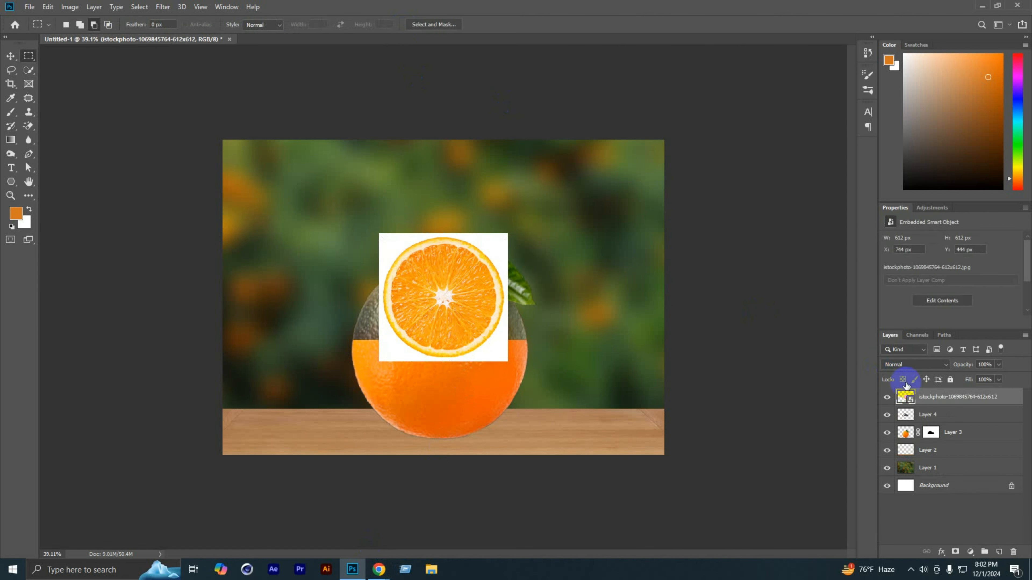
right_click(959, 397)
click(851, 290)
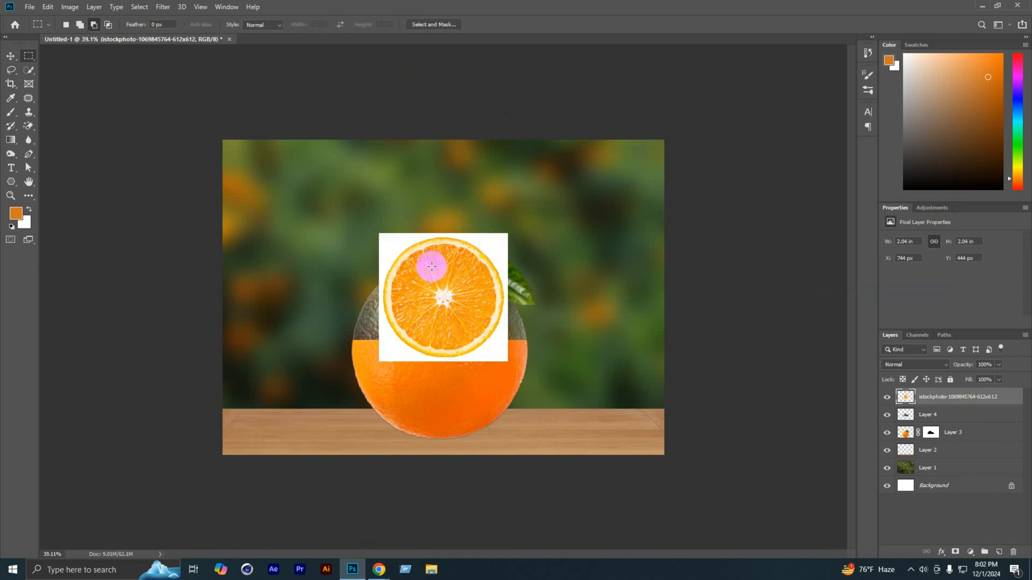
Step: Remove the white background around the orange slice with the Magic Eraser limited to contiguous pixels
scroll(429, 266, up, 1)
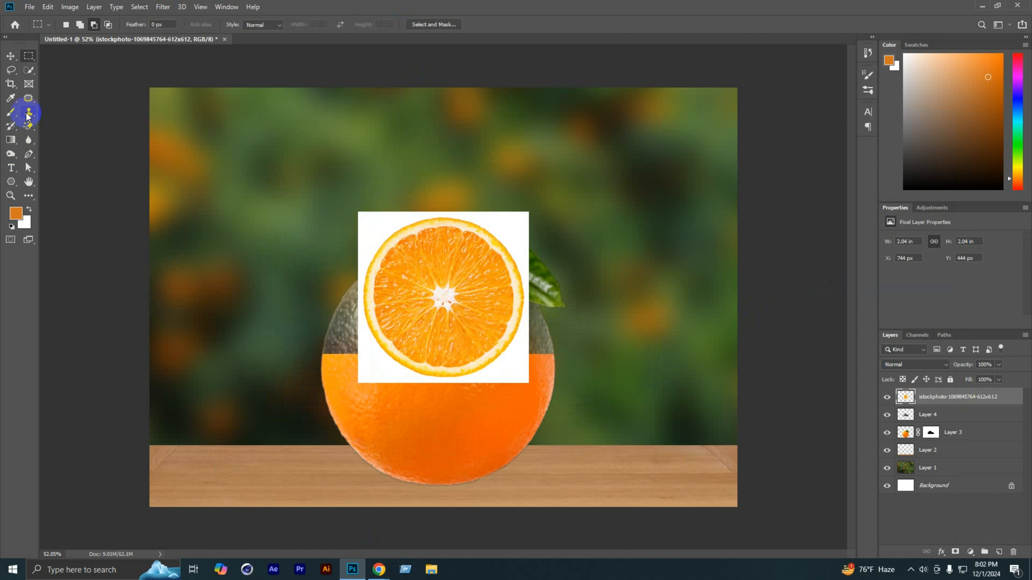
click(29, 125)
click(370, 232)
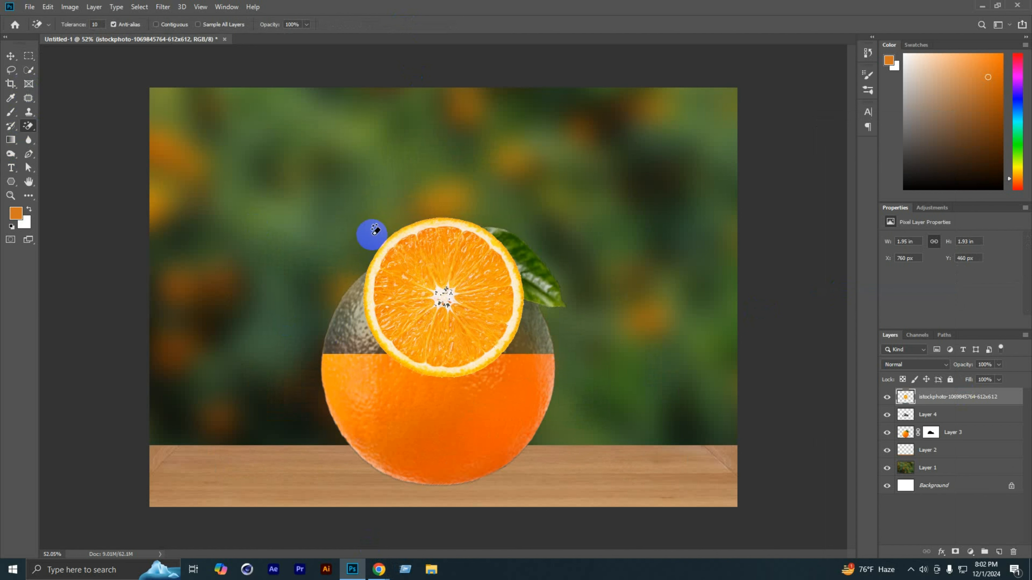
key(ctrl+z)
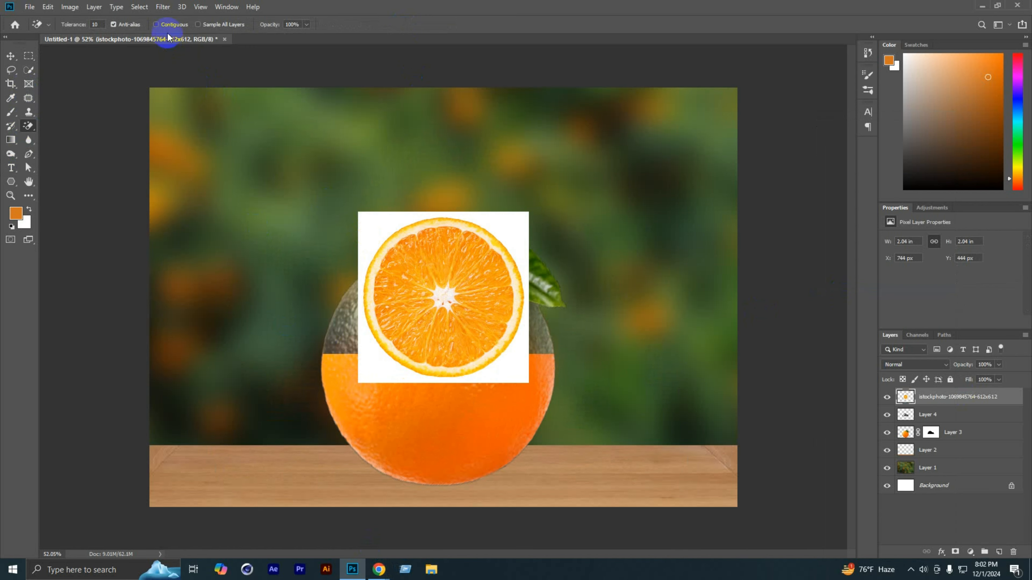
click(371, 230)
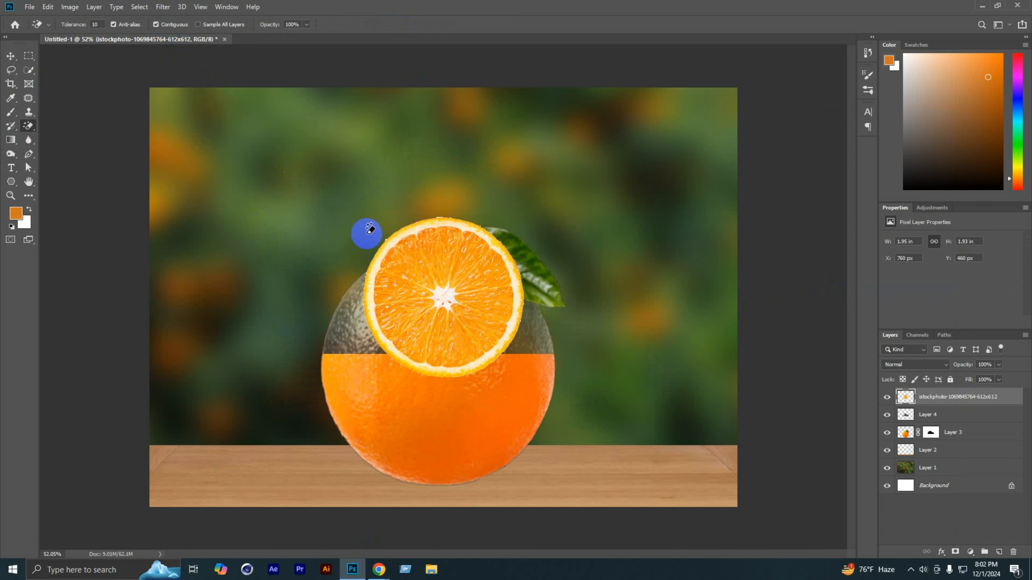
Step: Switch to the regular Eraser and set its brush to 15 px with 70% hardness
scroll(447, 239, up, 5)
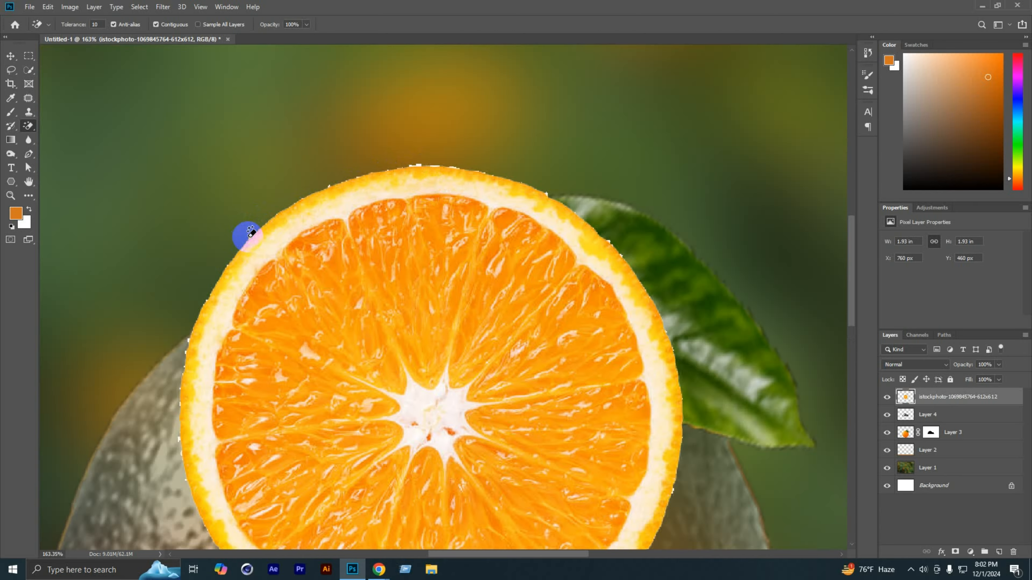
scroll(385, 228, down, 3)
scroll(536, 377, up, 6)
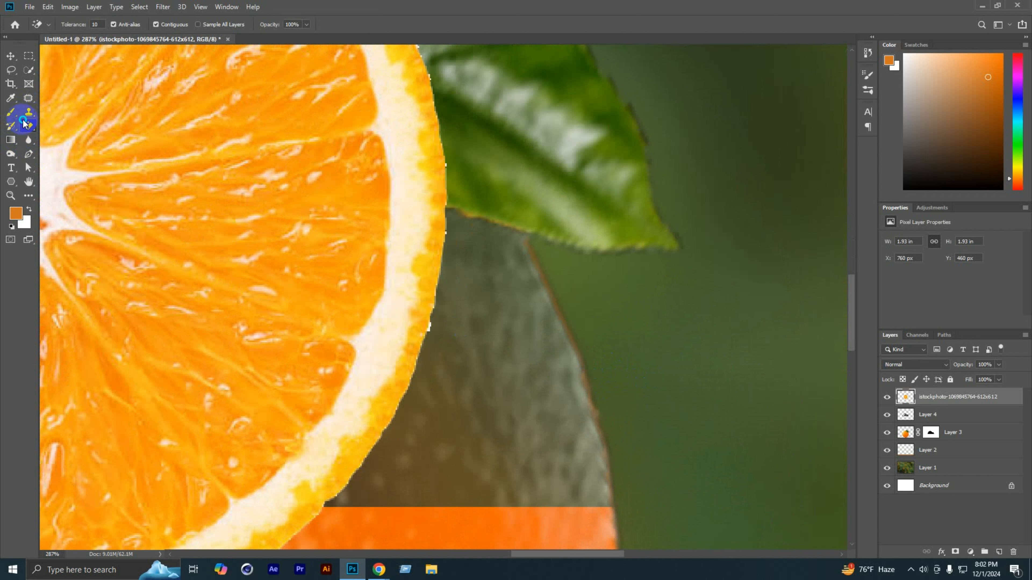
right_click(29, 126)
click(45, 126)
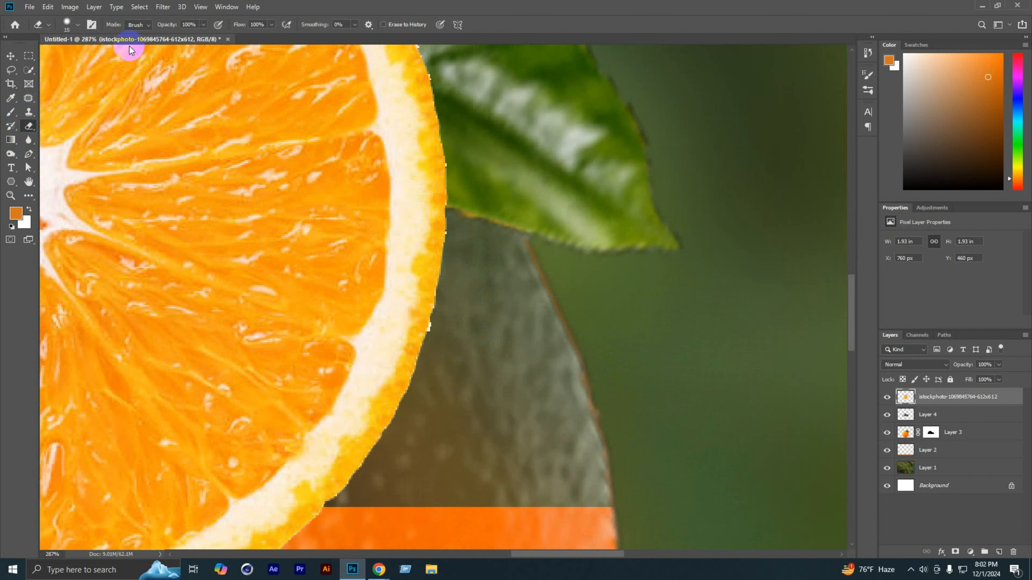
click(75, 26)
drag(99, 83, 108, 84)
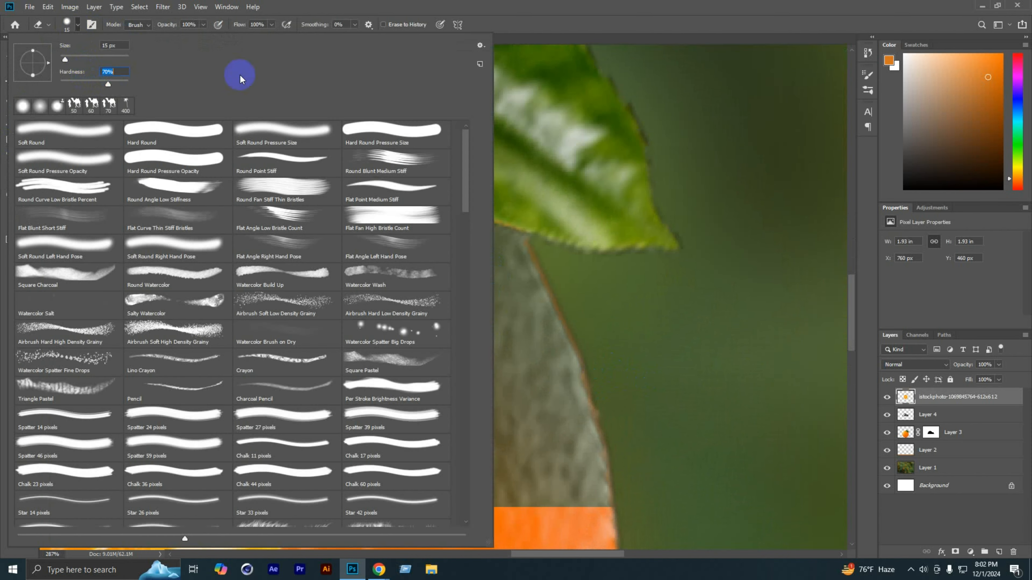
click(469, 3)
Step: Erase the leftover white pixels along the slice's right rim, reducing the eraser size to 8 px for the finer spots
scroll(447, 334, up, 8)
scroll(443, 353, up, 7)
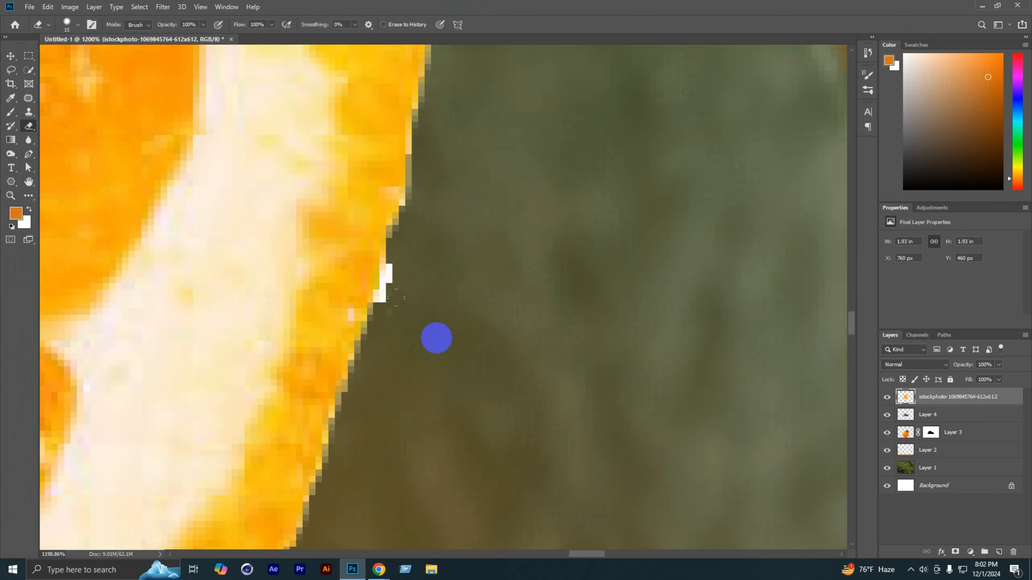
drag(421, 316, 431, 296)
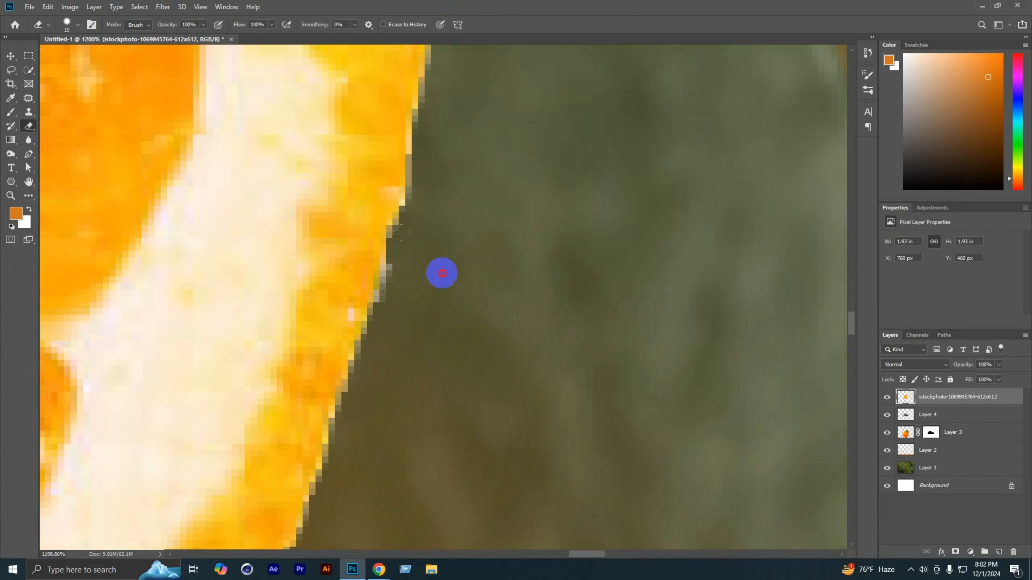
scroll(477, 360, down, 12)
scroll(503, 348, up, 7)
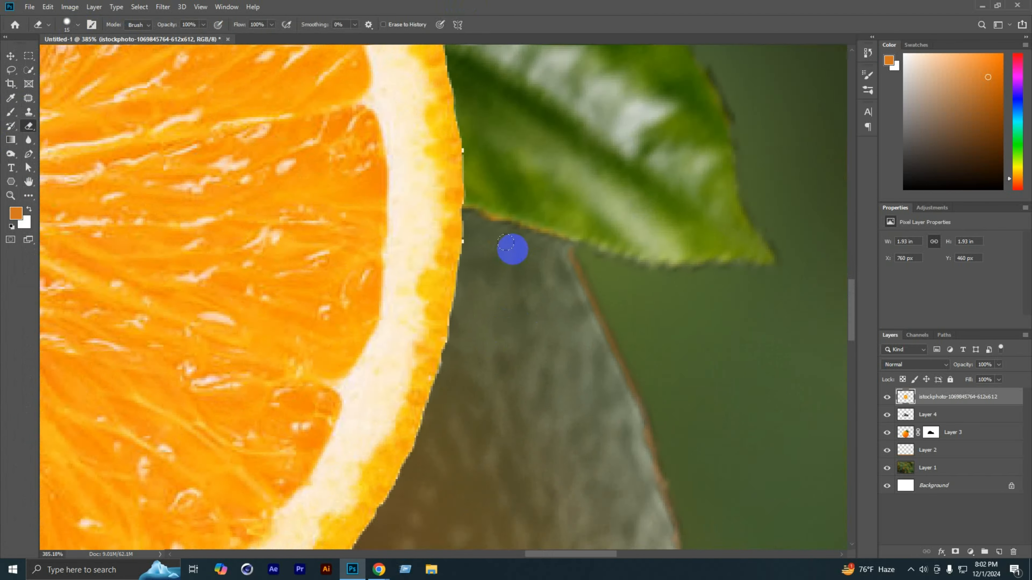
key(bracketleft)
key(bracketleft)
key(bracketleft)
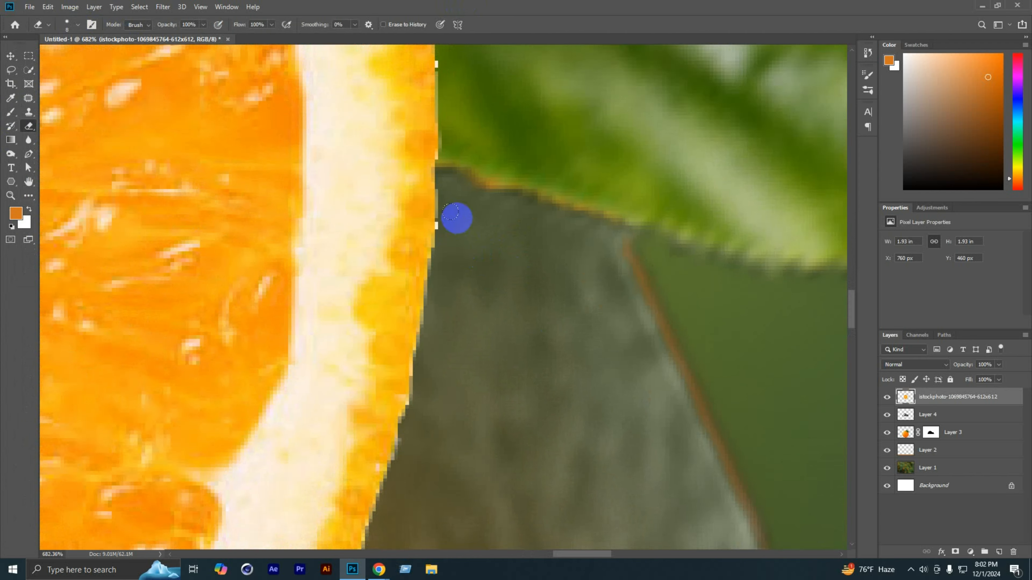
drag(457, 215, 467, 375)
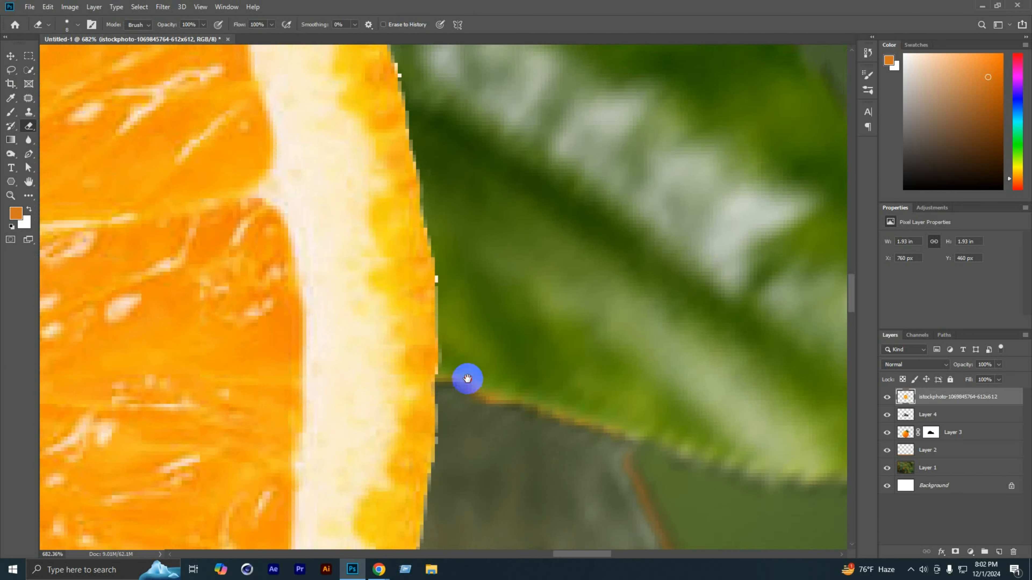
drag(454, 261, 515, 475)
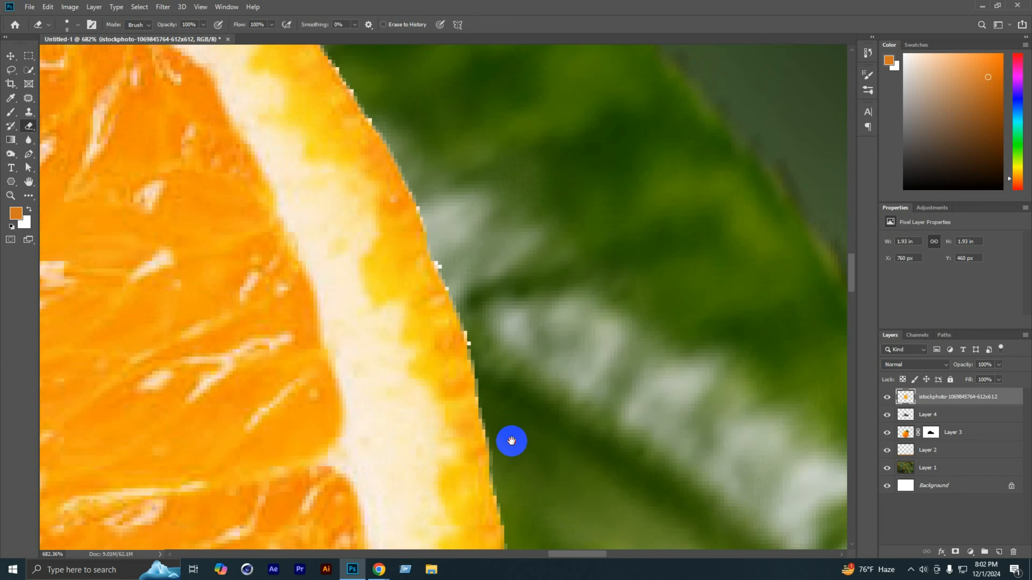
Step: Raise the eraser's hardness and clean the white fringe from the slice's rim where it overlaps the leaf
click(70, 27)
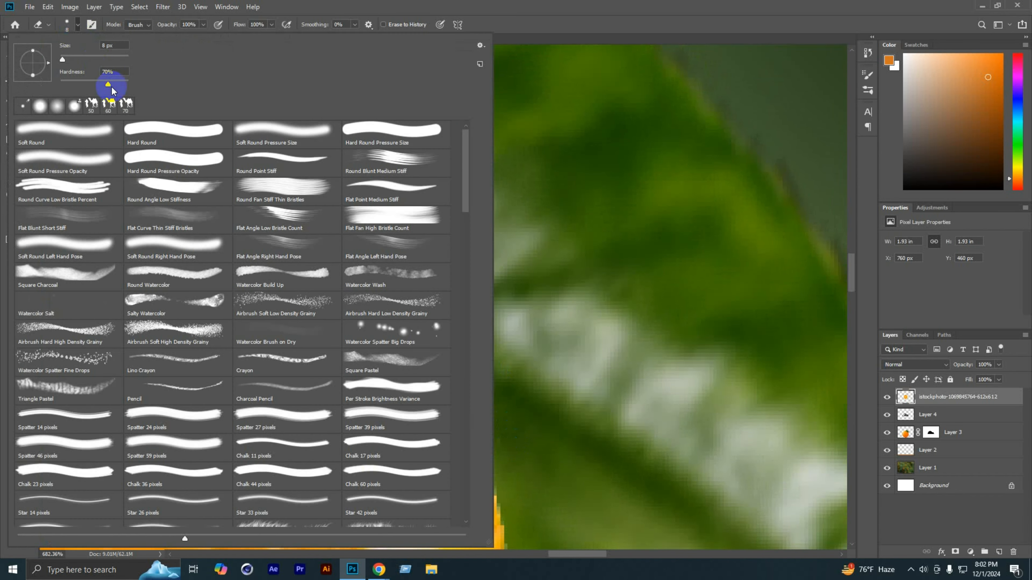
drag(111, 85, 149, 82)
click(538, 3)
scroll(512, 283, up, 3)
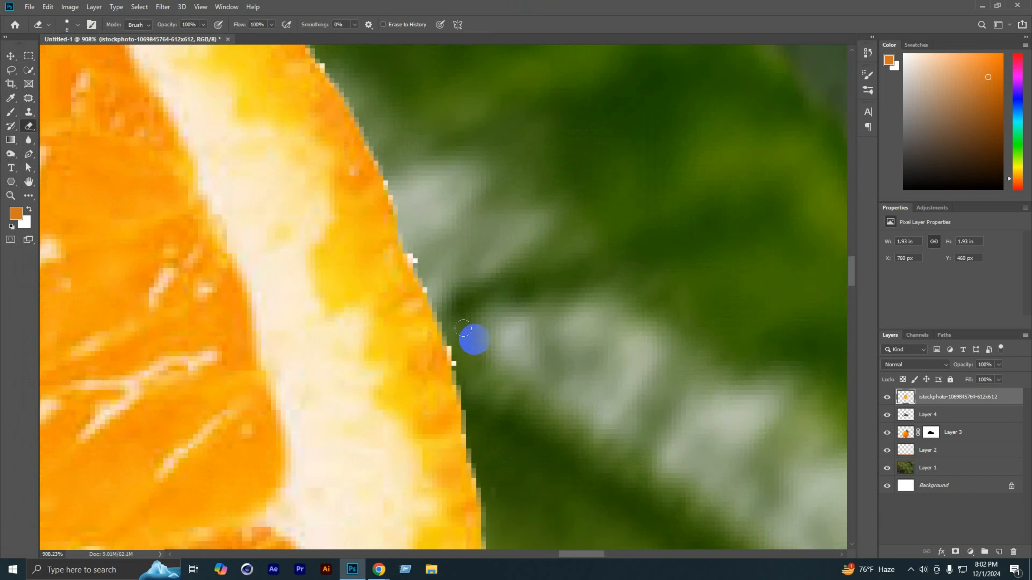
mouse_move(453, 331)
mouse_down()
mouse_move(473, 364)
mouse_move(457, 315)
mouse_up()
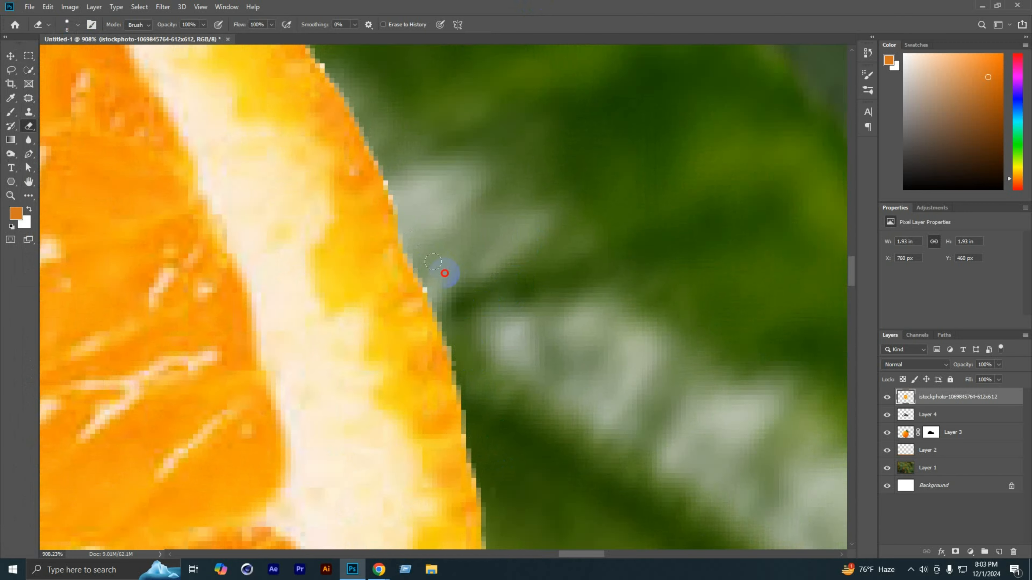
mouse_move(445, 199)
mouse_down()
mouse_move(511, 293)
mouse_move(760, 508)
mouse_up()
mouse_move(641, 358)
mouse_down()
mouse_move(625, 334)
mouse_move(733, 473)
mouse_up()
click(509, 165)
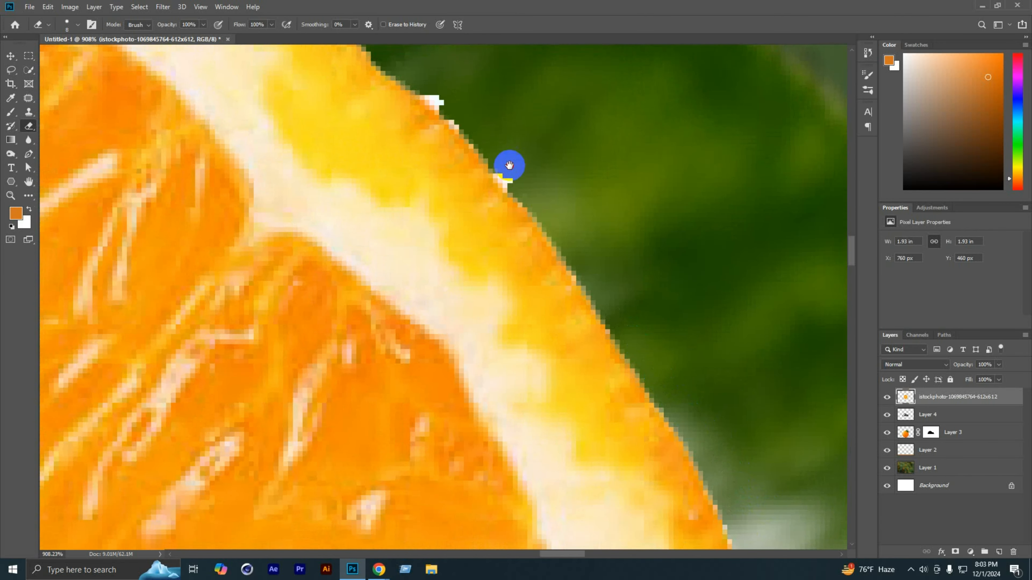
Step: Erase the remaining white specks along the slice's upper-right rim up to its topmost edge
drag(509, 165, 639, 424)
drag(554, 322, 726, 424)
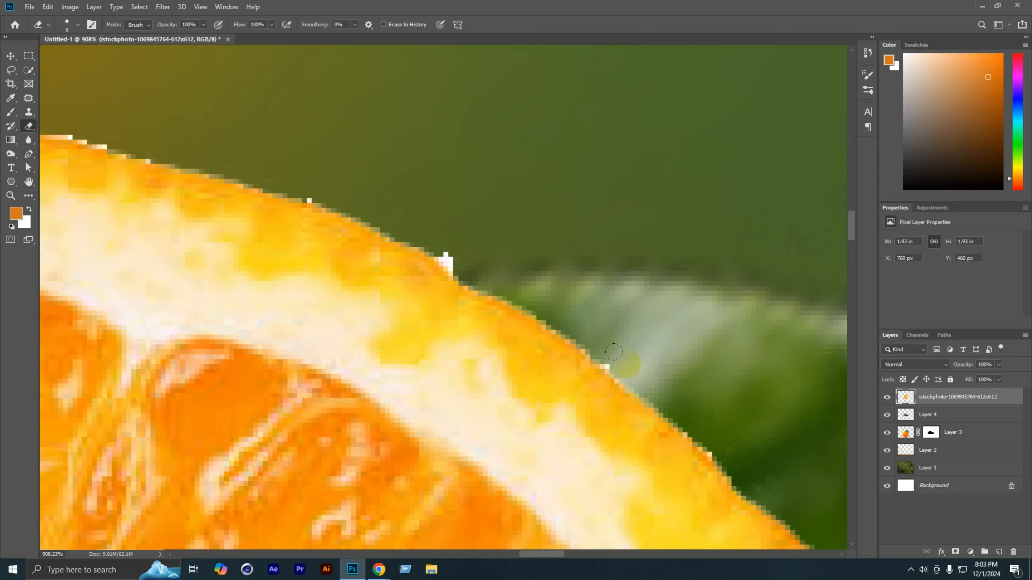
mouse_move(607, 348)
mouse_down()
mouse_move(700, 408)
mouse_move(735, 450)
mouse_up()
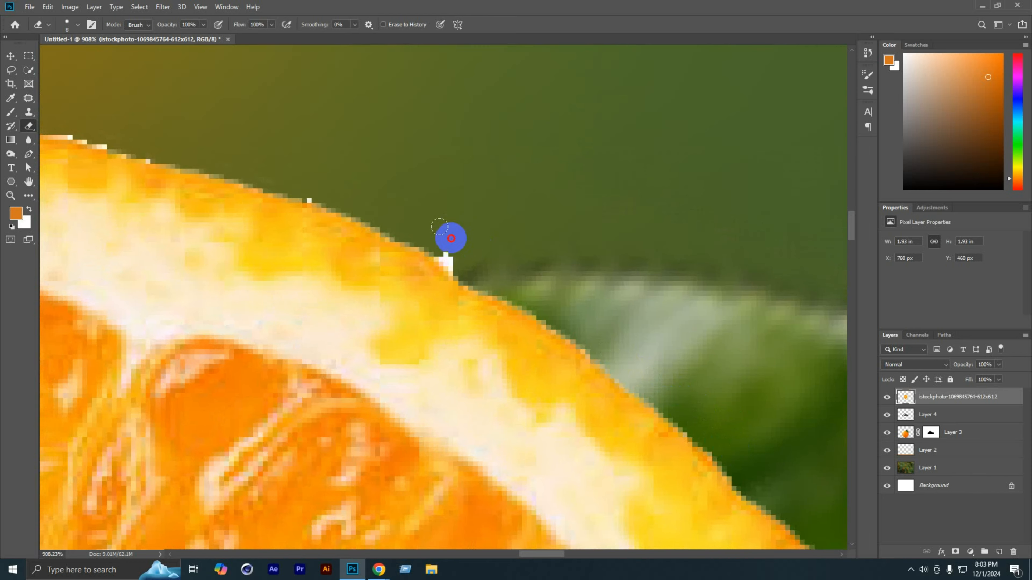
mouse_move(450, 237)
mouse_down()
mouse_move(482, 262)
mouse_move(749, 369)
mouse_up()
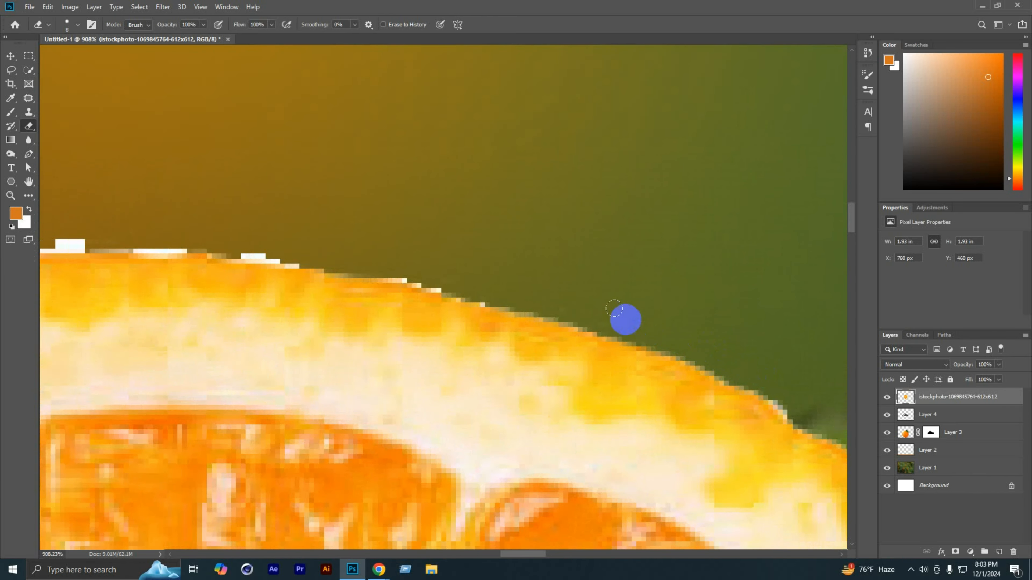
drag(625, 321, 780, 342)
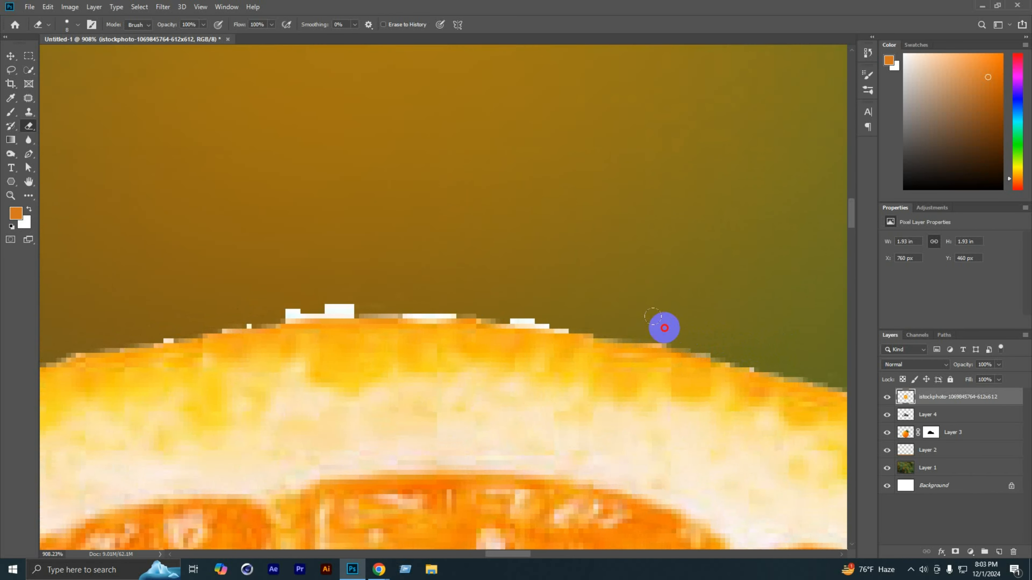
mouse_move(581, 313)
mouse_down()
mouse_move(417, 302)
mouse_move(268, 311)
mouse_move(711, 182)
mouse_move(607, 193)
mouse_move(374, 268)
mouse_move(345, 298)
mouse_up()
Step: Undo the stray eraser stroke and erase white pixels along the slice's upper-left rim
scroll(466, 196, down, 8)
mouse_move(406, 271)
mouse_down()
mouse_move(525, 216)
mouse_move(565, 182)
mouse_up()
key(ctrl+z)
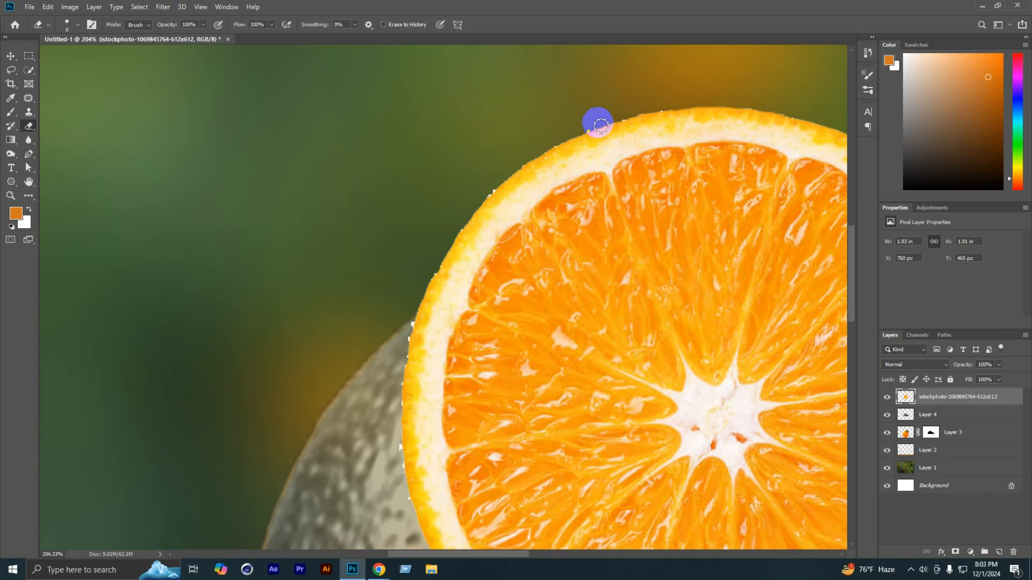
click(584, 132)
mouse_move(584, 132)
mouse_down()
mouse_move(673, 110)
mouse_move(643, 112)
mouse_up()
drag(559, 156, 590, 115)
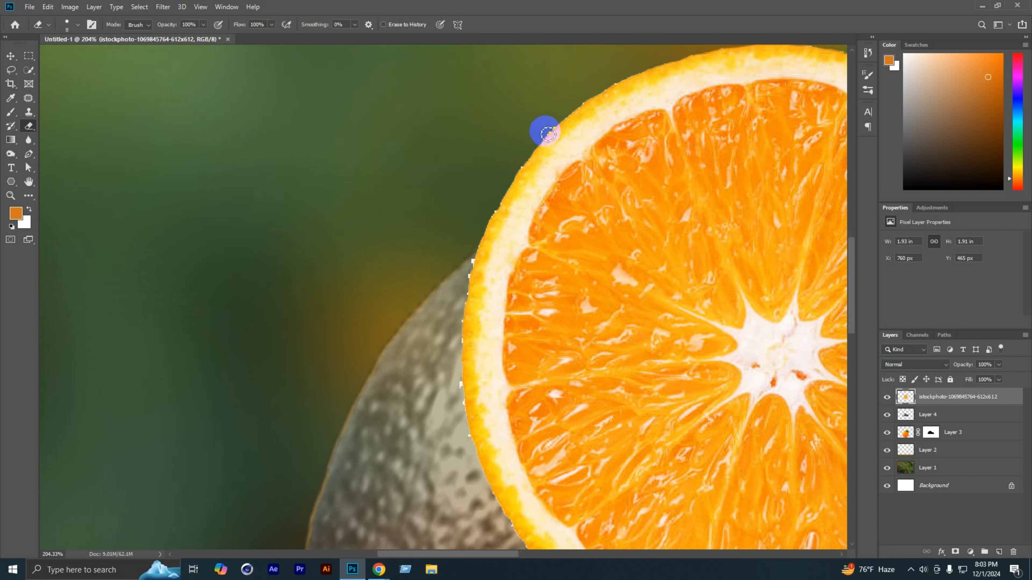
Step: Enlarge the eraser to 15 px, undo the last erasing strokes and touch up the slice's upper-left rim again
key(bracketright)
key(bracketright)
key(bracketright)
click(546, 124)
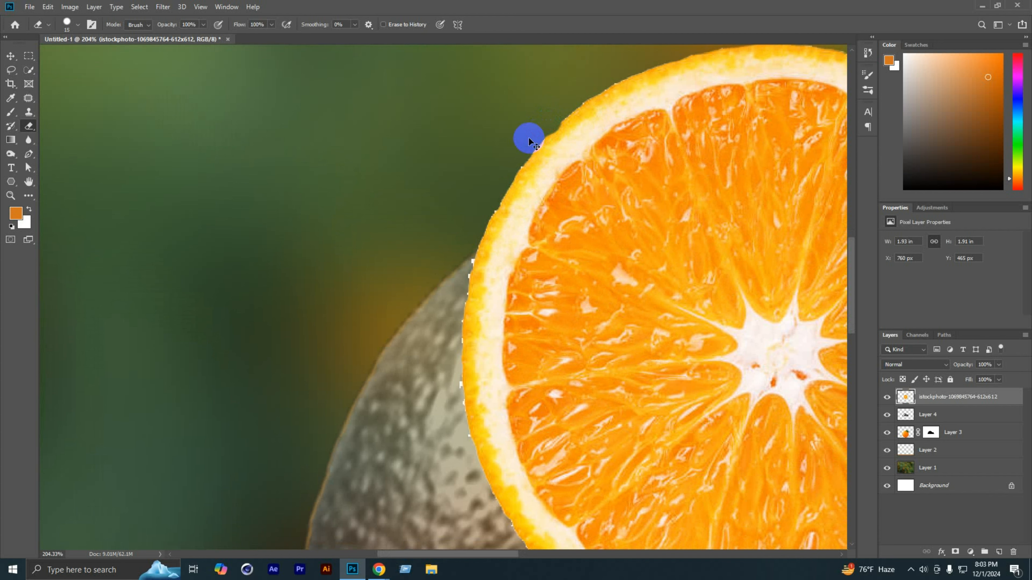
key(ctrl+z)
key(ctrl+z)
scroll(561, 118, up, 1)
drag(595, 127, 581, 137)
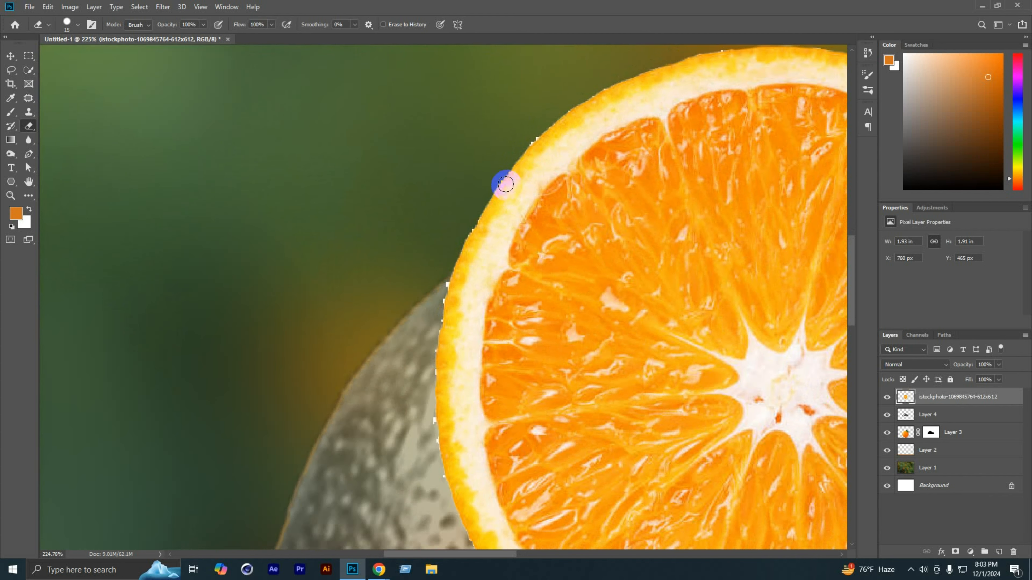
scroll(506, 184, down, 15)
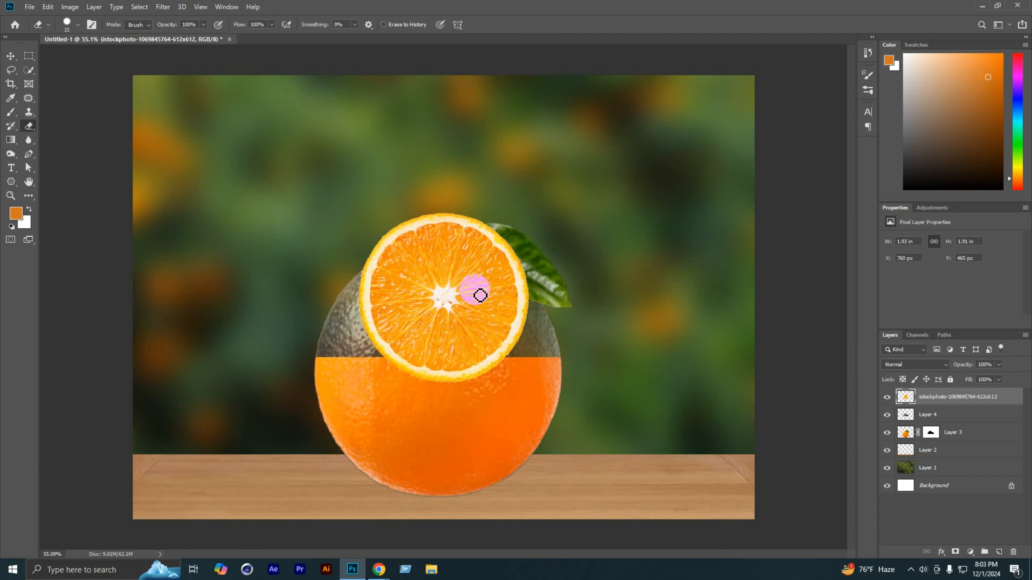
Step: Start a free transform of the slice, squash its height to about 10% and move it onto the orange's cut line
key(ctrl+t)
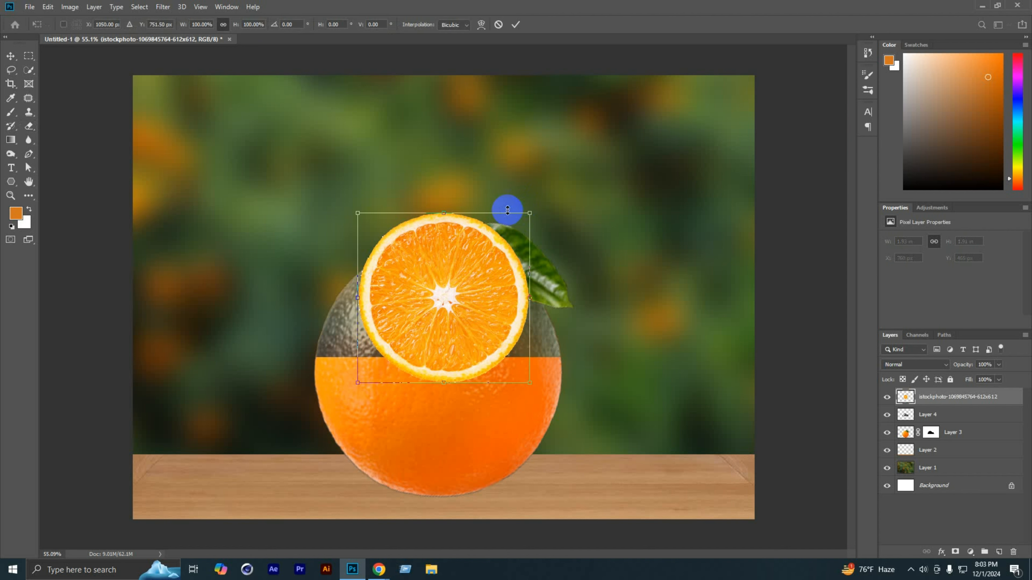
drag(440, 213, 435, 341)
mouse_move(435, 352)
mouse_down()
mouse_move(443, 363)
mouse_move(427, 343)
mouse_up()
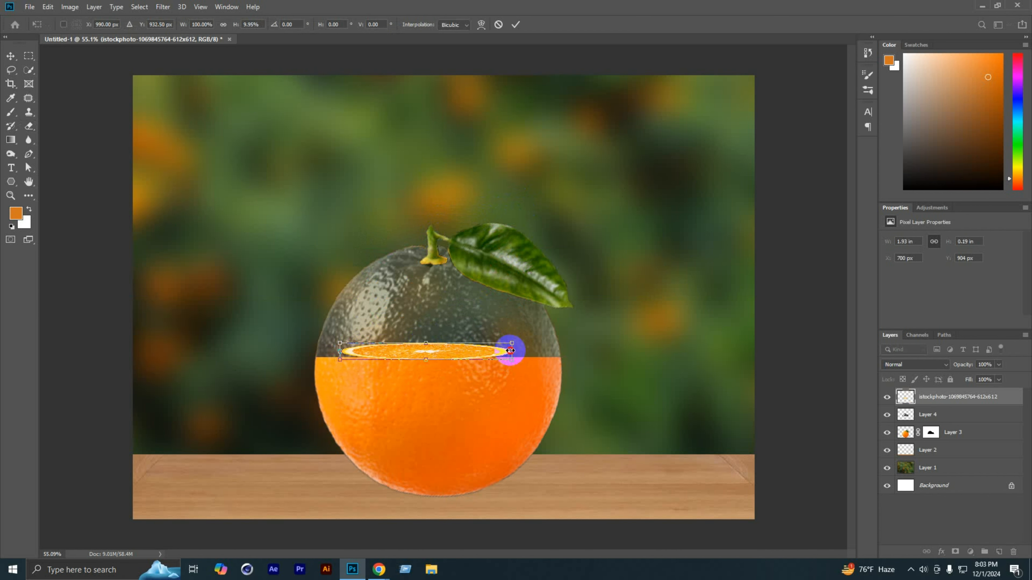
Step: Stretch the flattened slice across the orange's full width, to about 145.7% width and 18.9% height, and apply the transform
drag(512, 352, 562, 355)
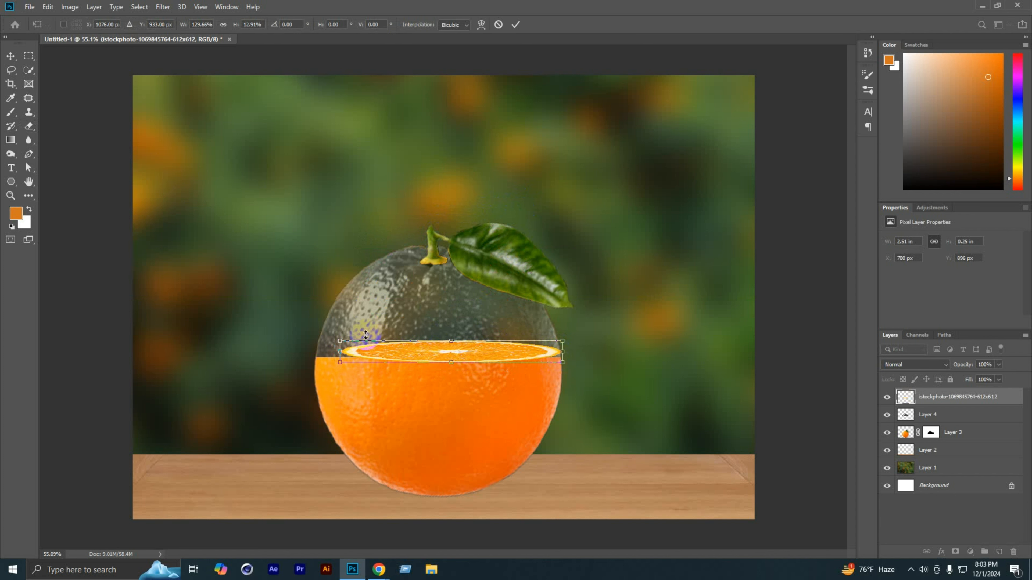
drag(340, 351, 312, 352)
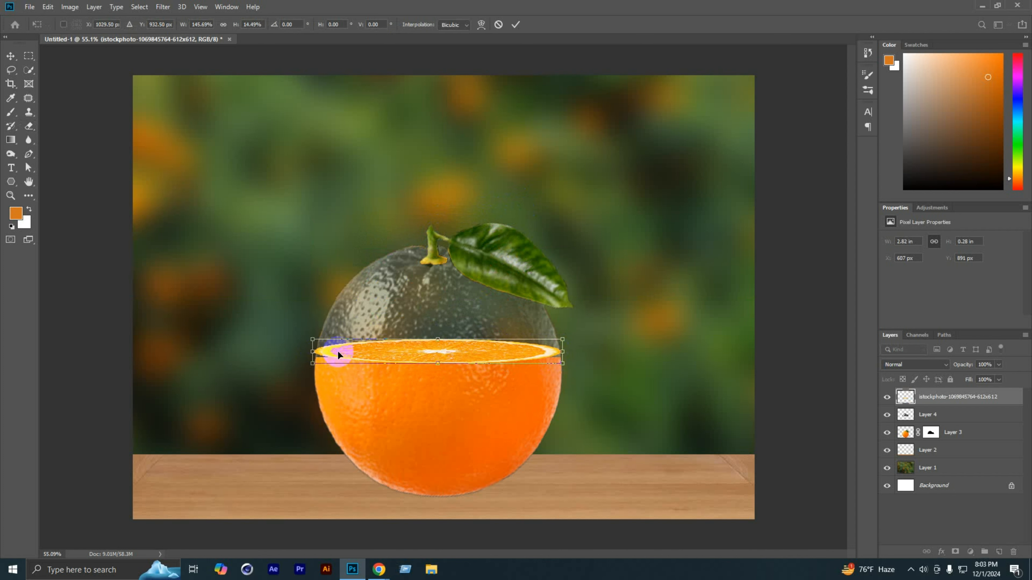
drag(439, 366, 440, 374)
key(ctrl+z)
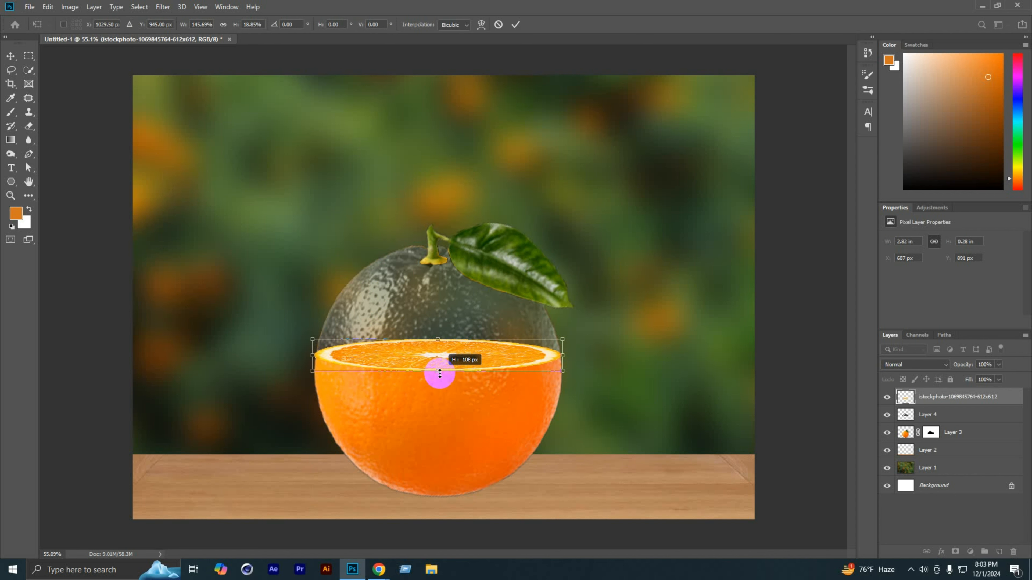
click(519, 27)
scroll(649, 236, down, 3)
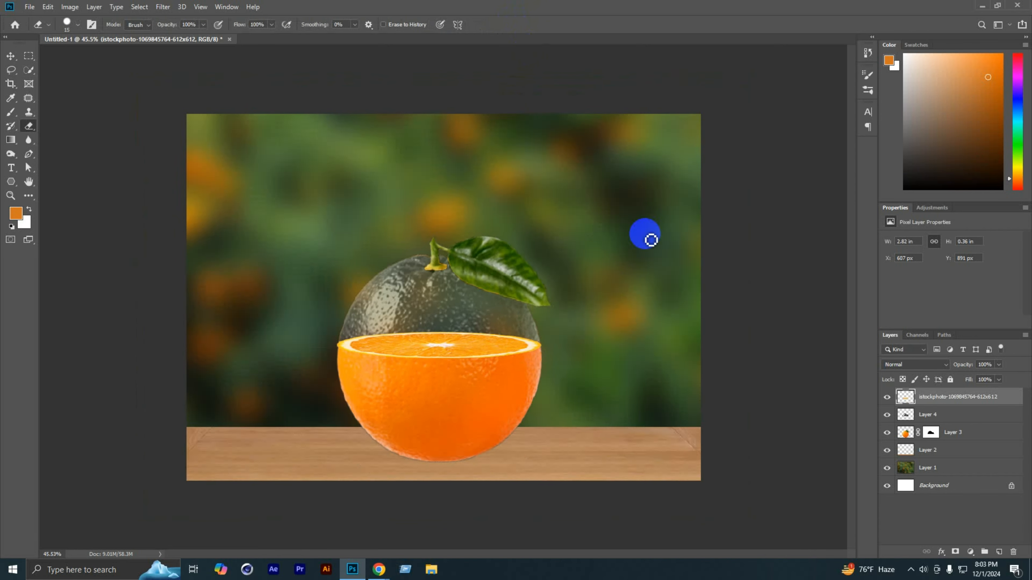
scroll(346, 367, up, 4)
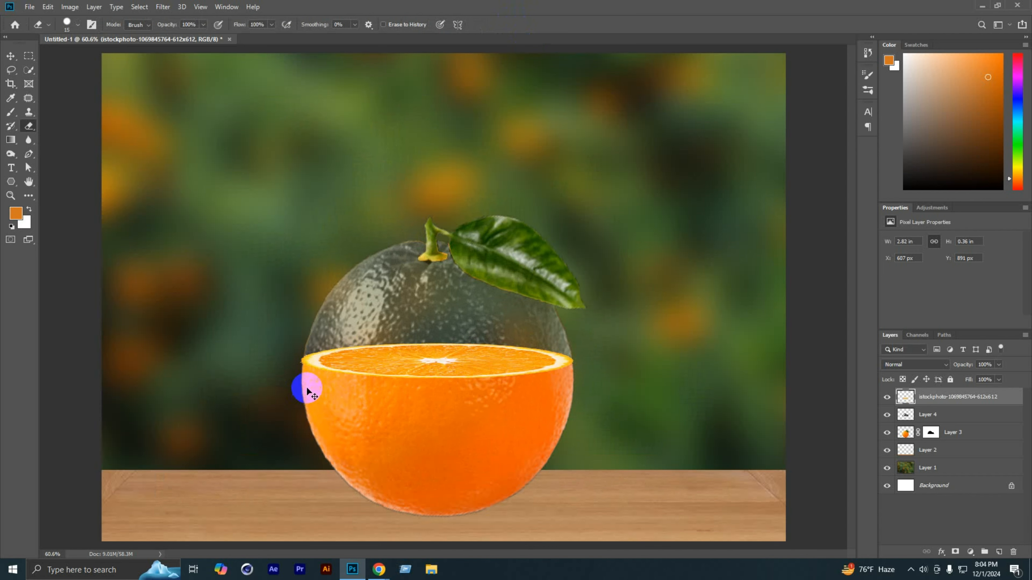
Step: Try to fine-tune the slice's left end against the peel edge with a free transform
key(ctrl+t)
scroll(302, 375, up, 5)
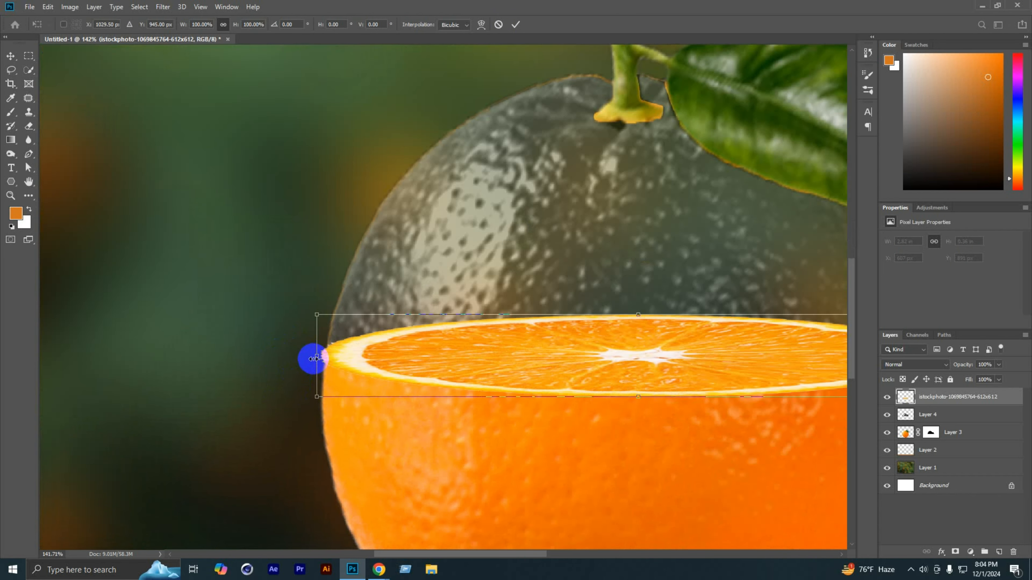
drag(317, 359, 315, 359)
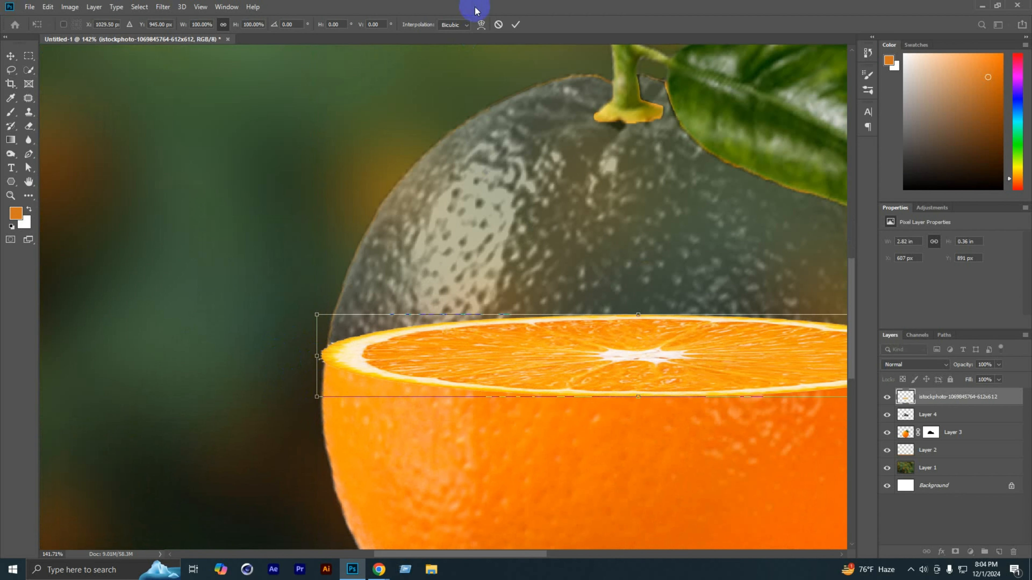
click(516, 25)
Step: Inspect how both ends of the flattened slice meet the edges of the orange peel
key(e)
scroll(508, 185, down, 8)
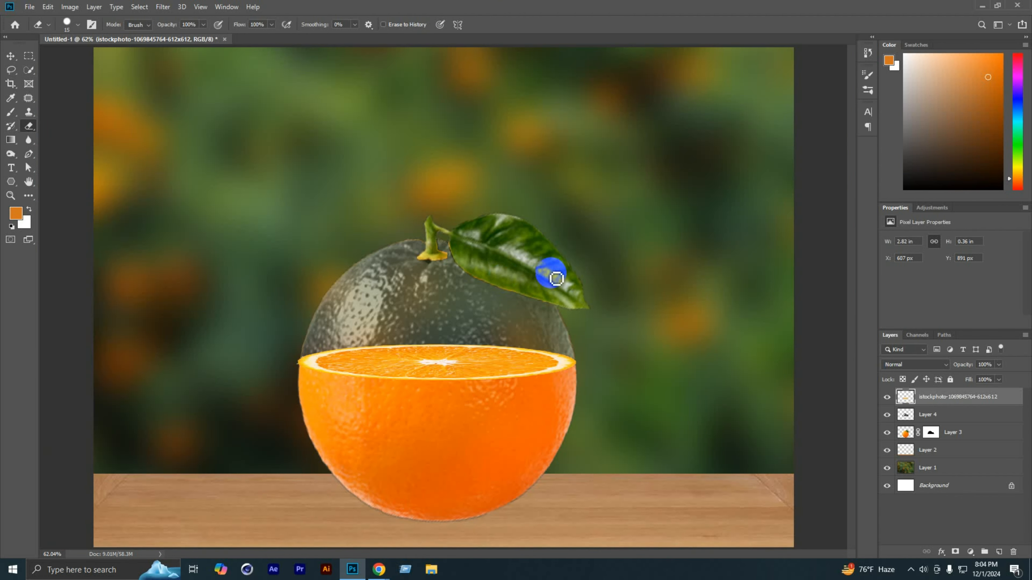
scroll(592, 377, up, 8)
scroll(571, 369, down, 4)
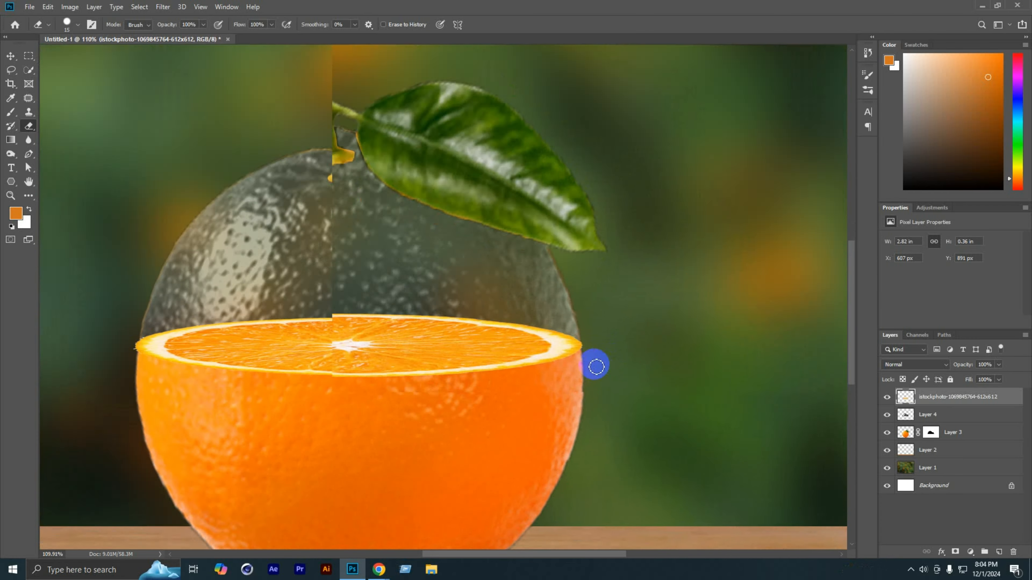
scroll(595, 364, up, 2)
scroll(590, 360, down, 4)
scroll(661, 363, down, 3)
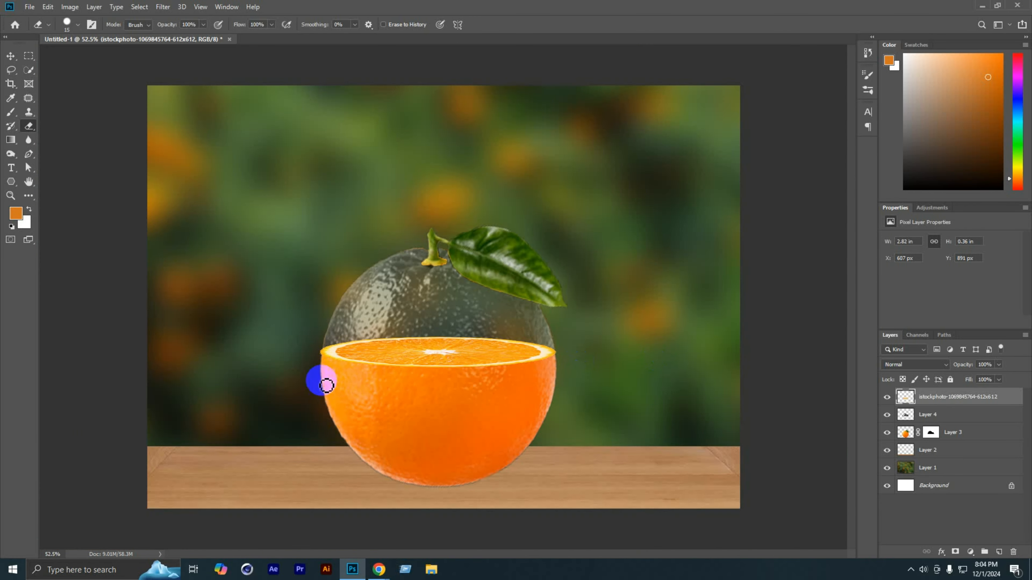
Step: Erase the parts of the flattened slice that stick out past the peel edge at its left and right ends
scroll(318, 370, up, 6)
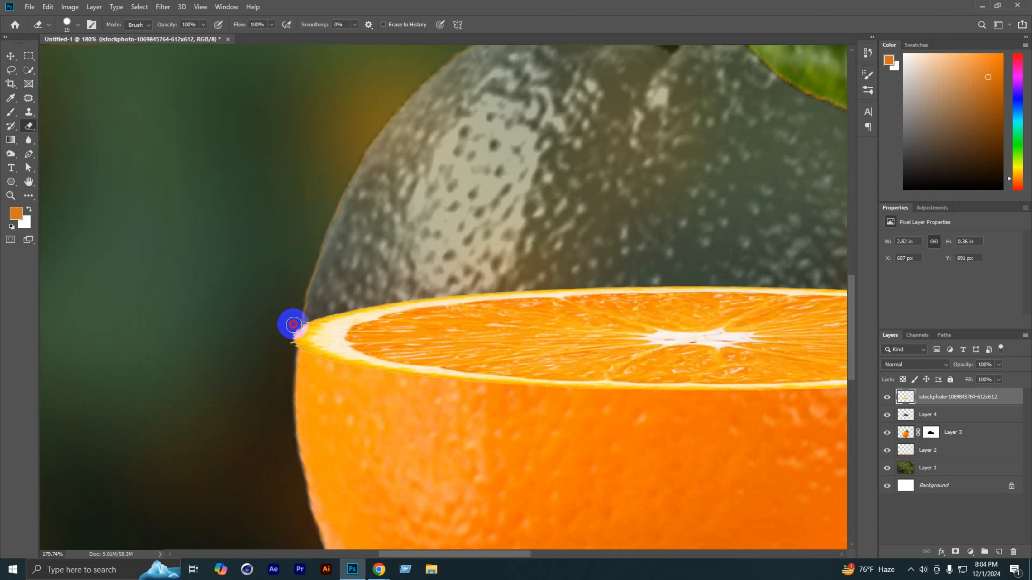
drag(289, 361, 280, 382)
scroll(236, 375, down, 8)
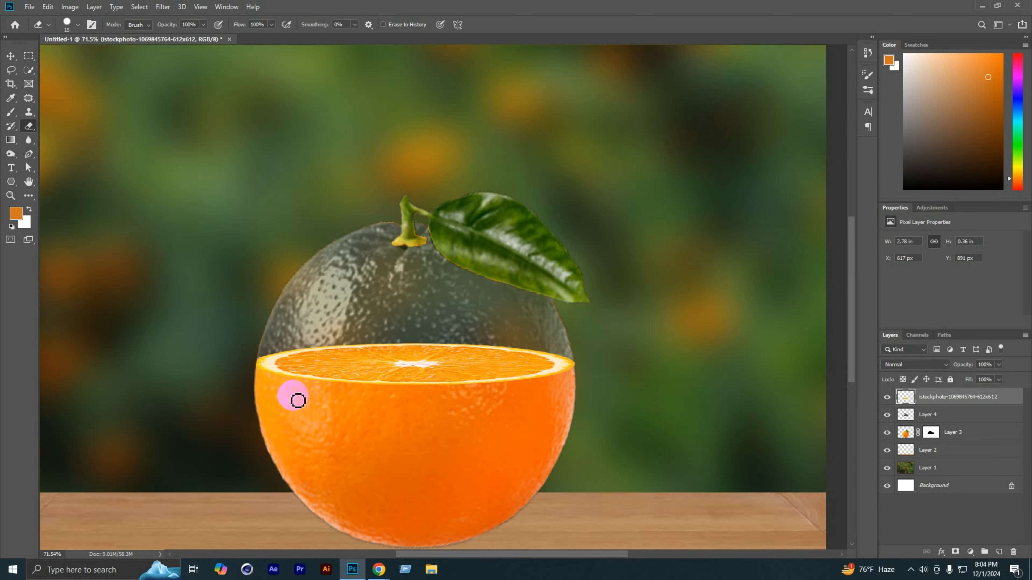
scroll(488, 399, up, 11)
scroll(713, 345, up, 1)
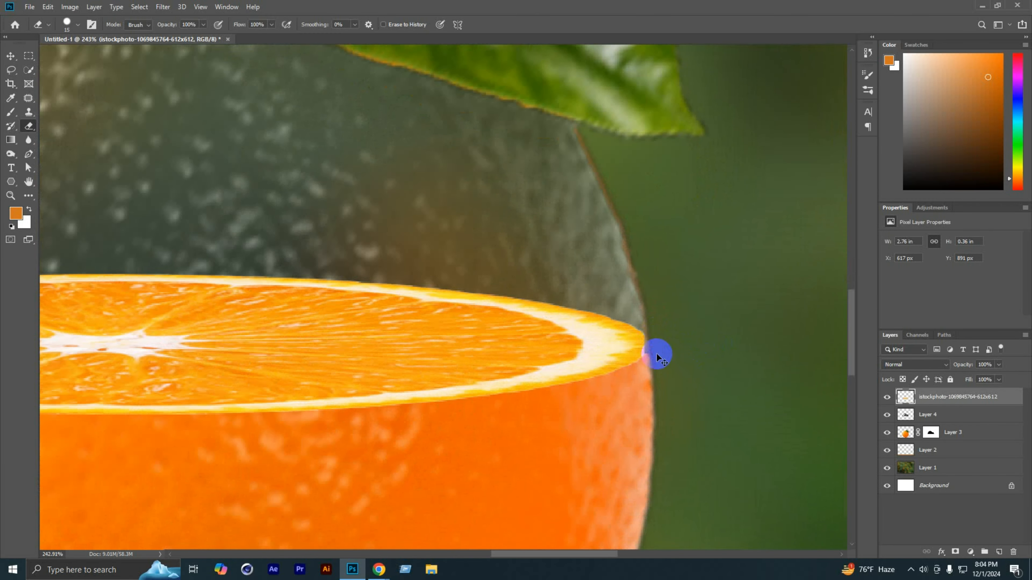
drag(656, 355, 655, 333)
scroll(664, 338, down, 10)
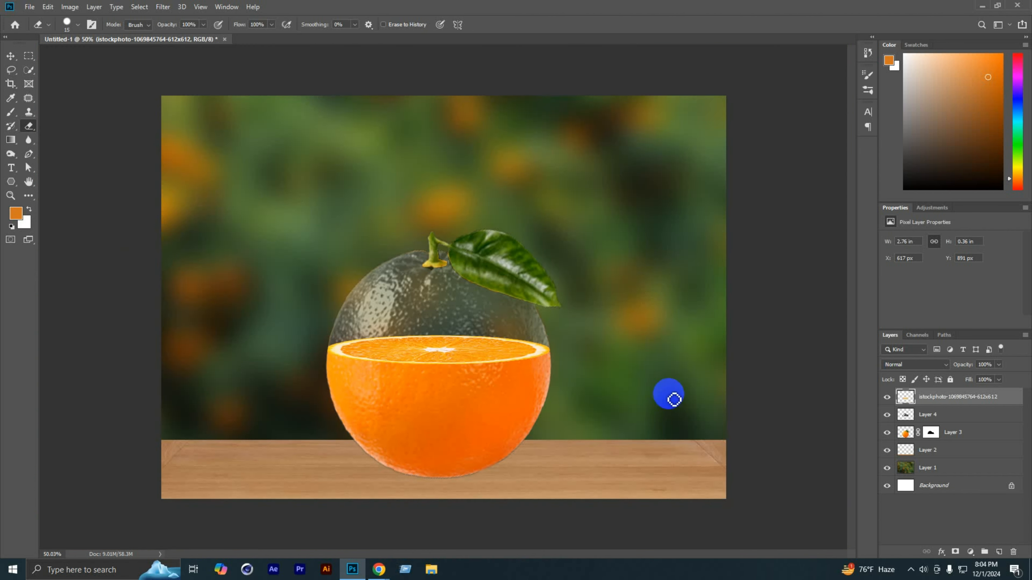
scroll(675, 407, down, 4)
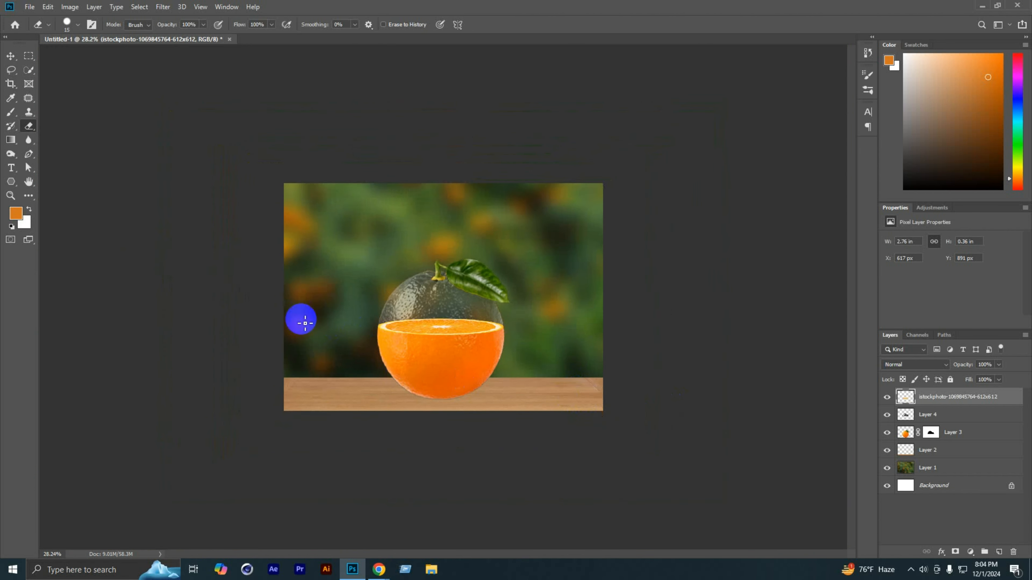
scroll(299, 326, up, 2)
scroll(386, 329, up, 1)
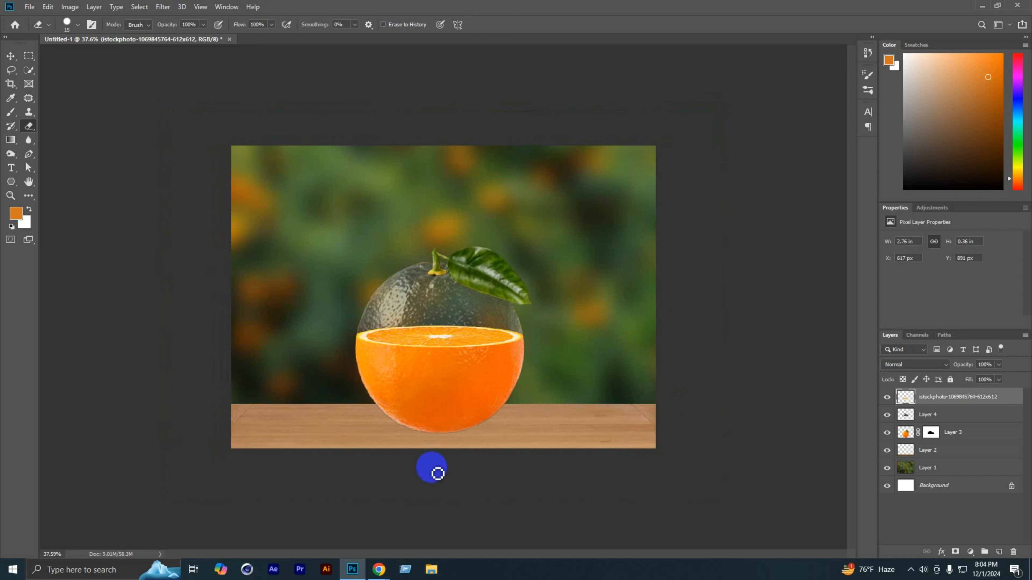
Step: Switch to Chrome and run a Google image search for "Orange tree" in place of the previous query
click(340, 526)
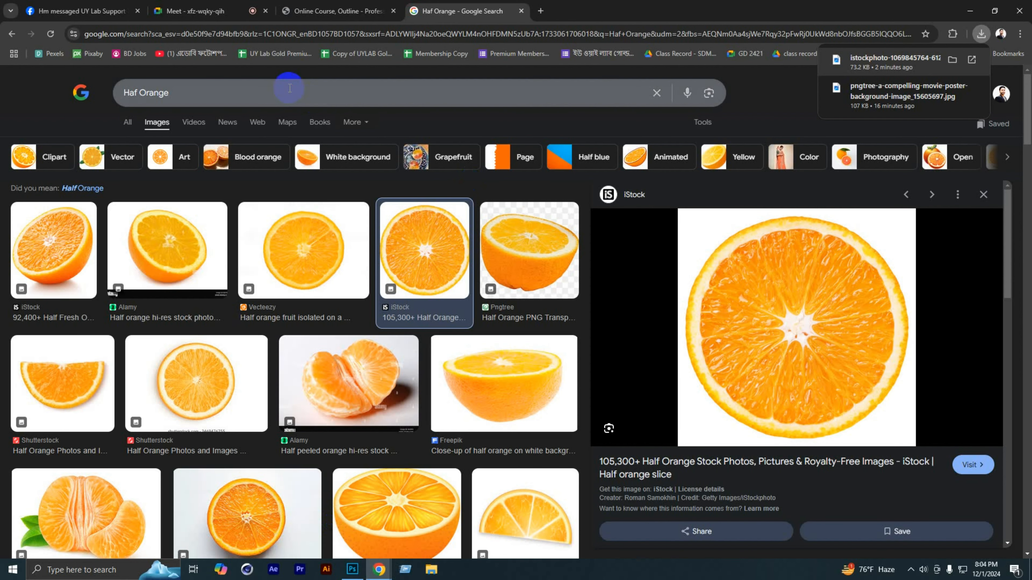
drag(288, 88, 132, 105)
key(BackSpace)
key(BackSpace)
key(BackSpace)
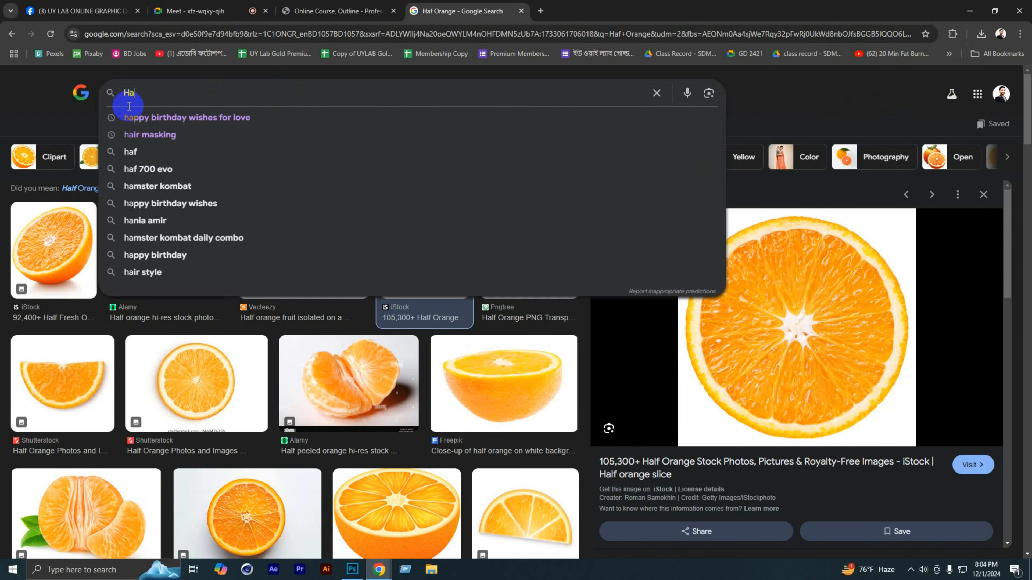
text(Oran)
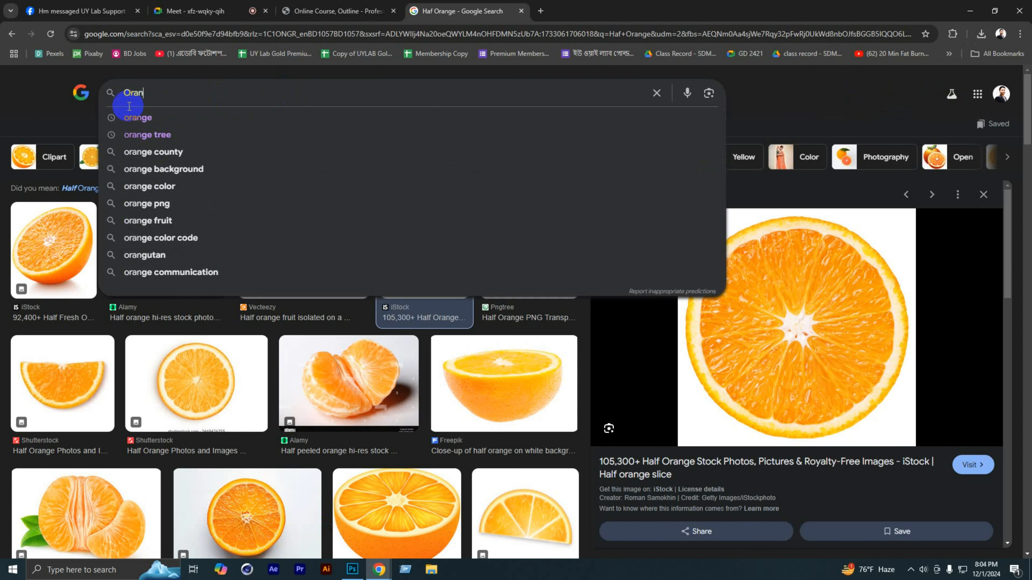
text(ge tree)
key(Return)
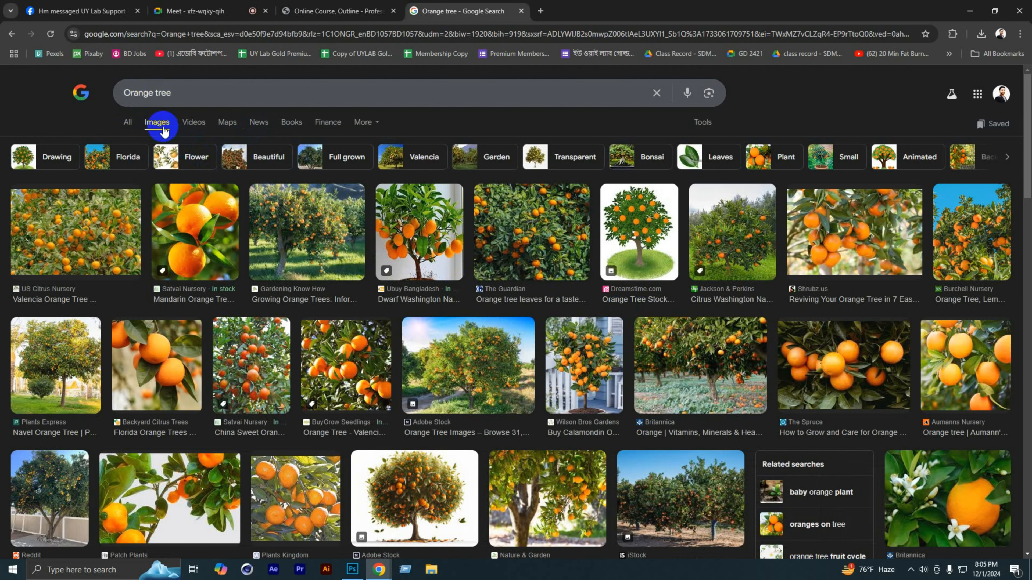
Step: Limit the image results to transparent backgrounds and open the preview of the Pngtree orange tree
scroll(456, 333, down, 3)
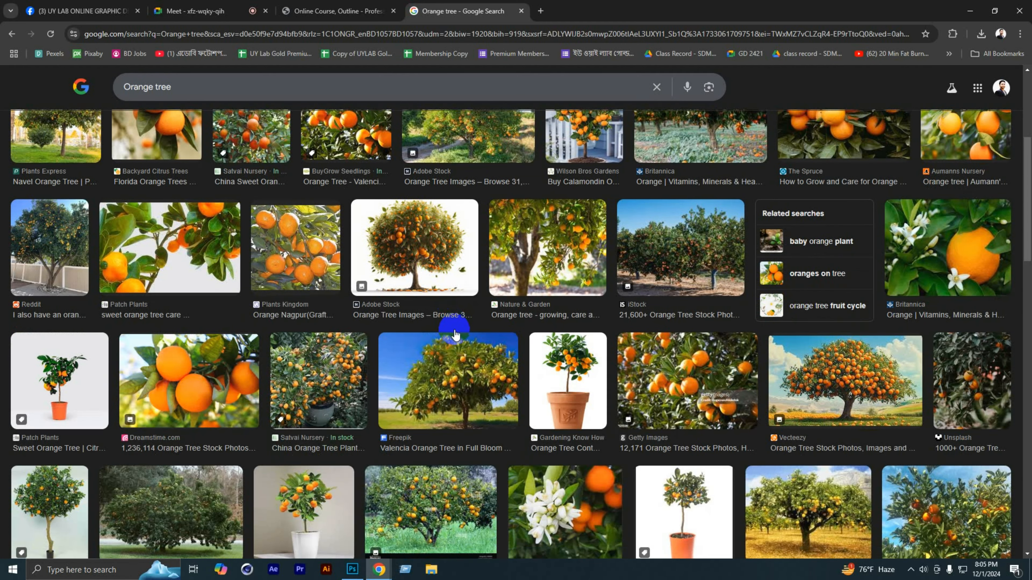
scroll(451, 329, down, 4)
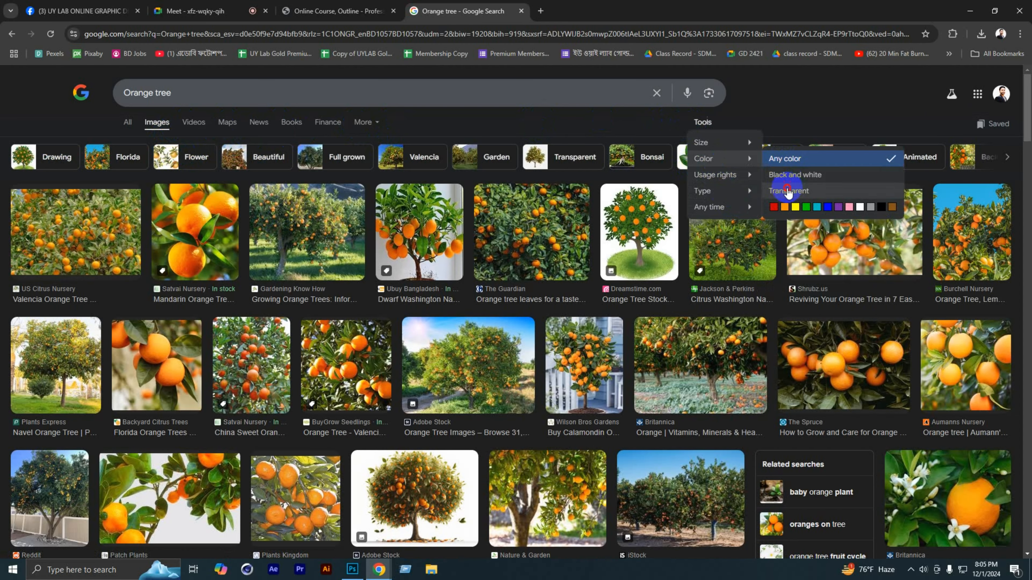
click(788, 193)
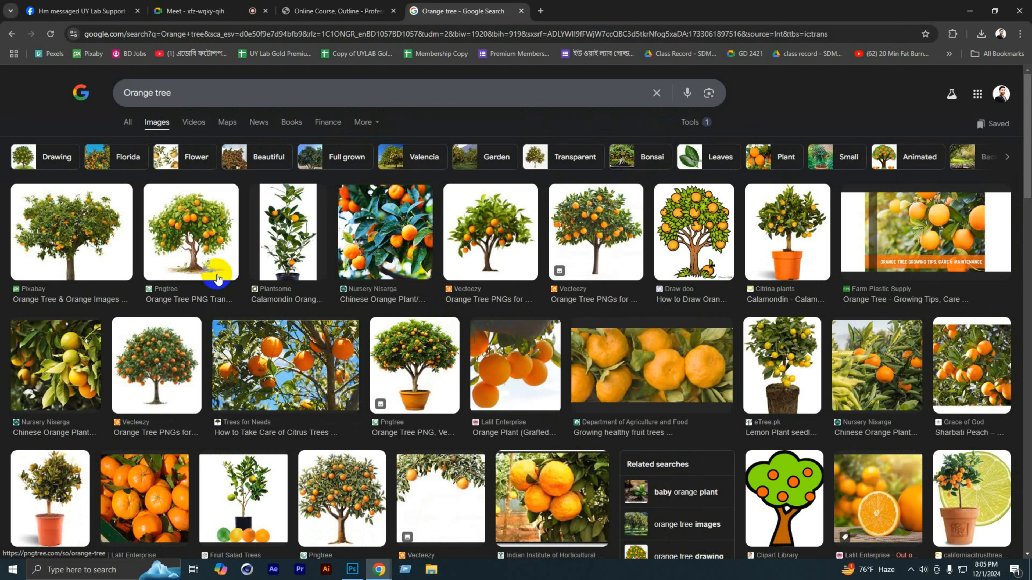
click(206, 246)
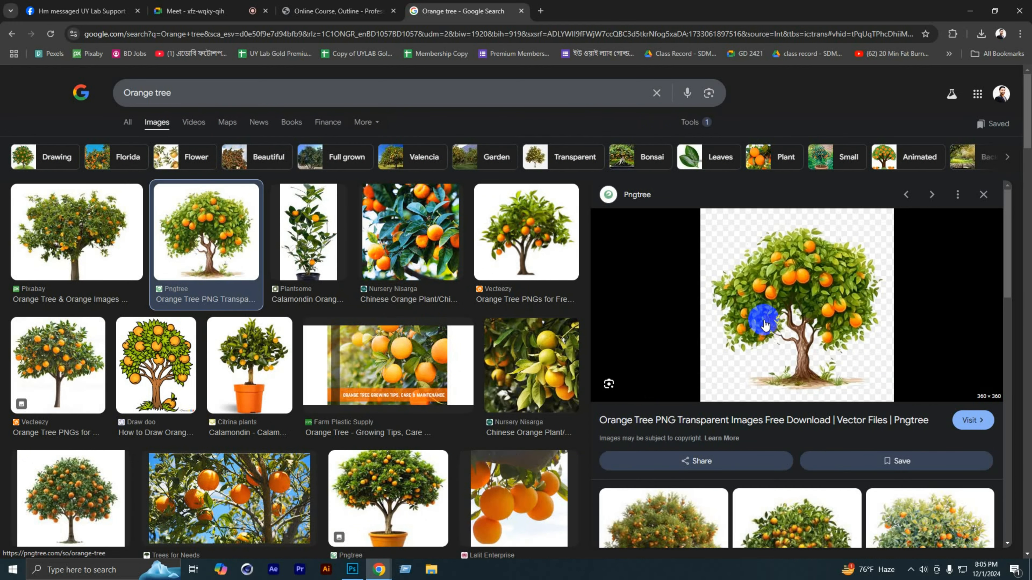
scroll(764, 330, down, 3)
scroll(771, 325, up, 3)
Step: Save the orange tree as a PNG image on the Desktop and place the downloaded file into the Photoshop composition
right_click(780, 325)
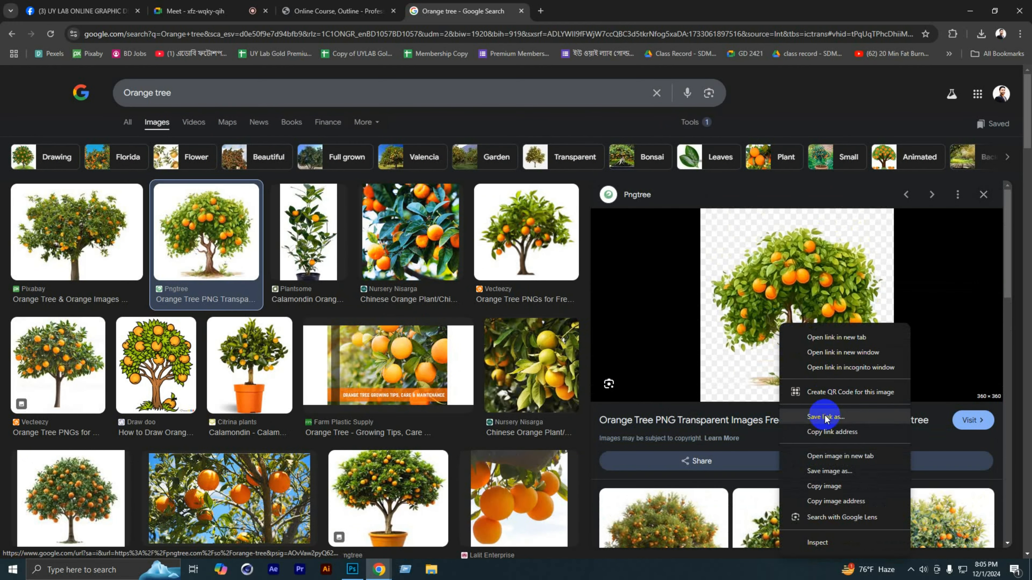
click(806, 466)
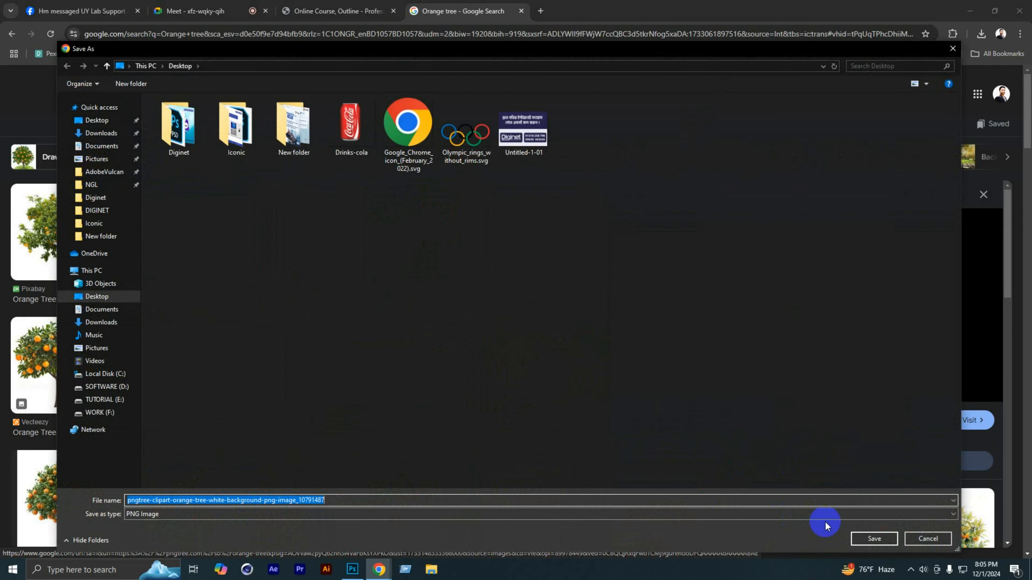
click(867, 537)
drag(906, 65, 436, 376)
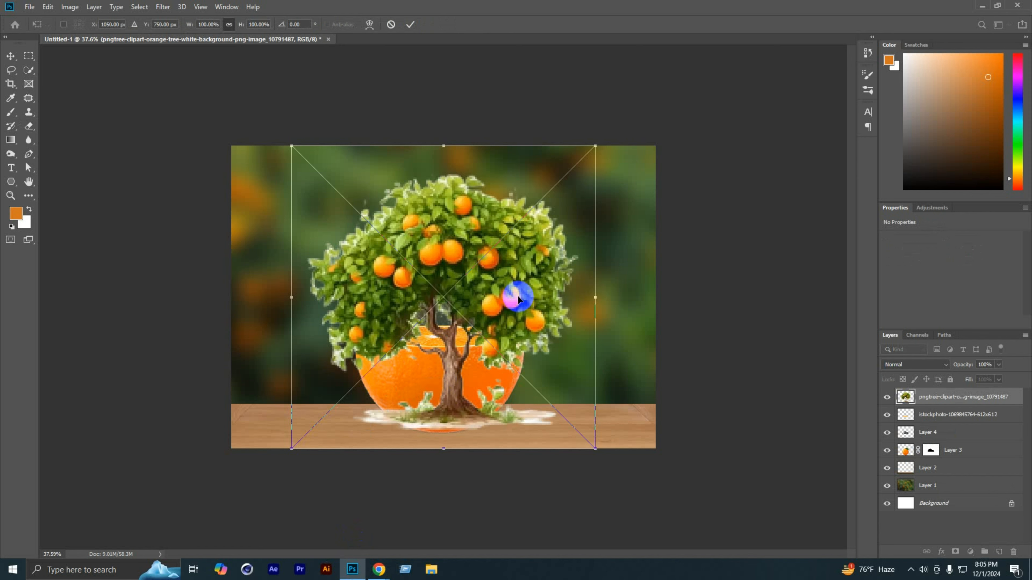
Step: Scale the tree to about 12.4% width and 16.9% height, stand it at the centre of the slice, and apply the transform
drag(595, 146, 430, 318)
key(ctrl+0)
scroll(428, 312, up, 3)
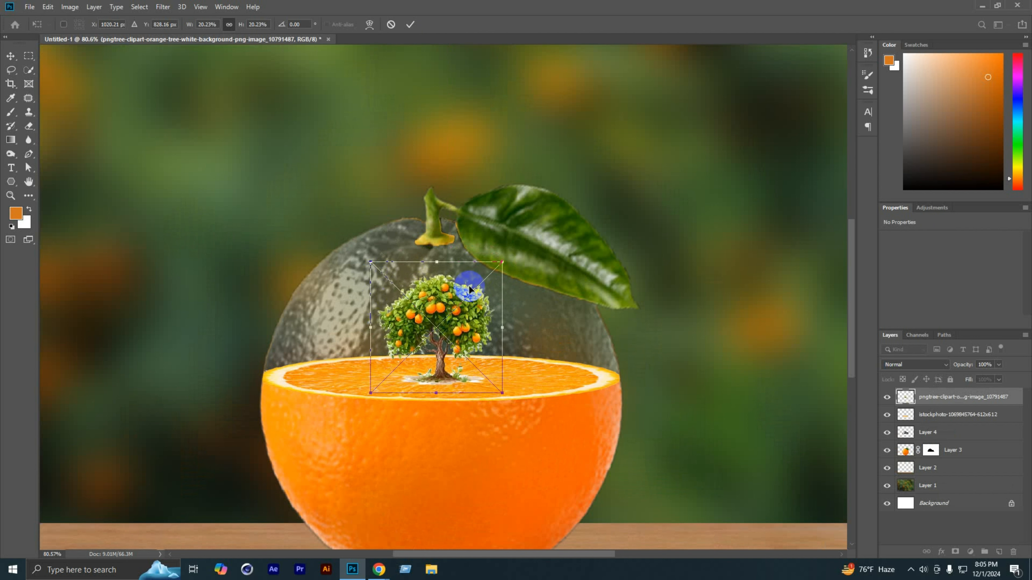
drag(502, 262, 427, 330)
key(ctrl+z)
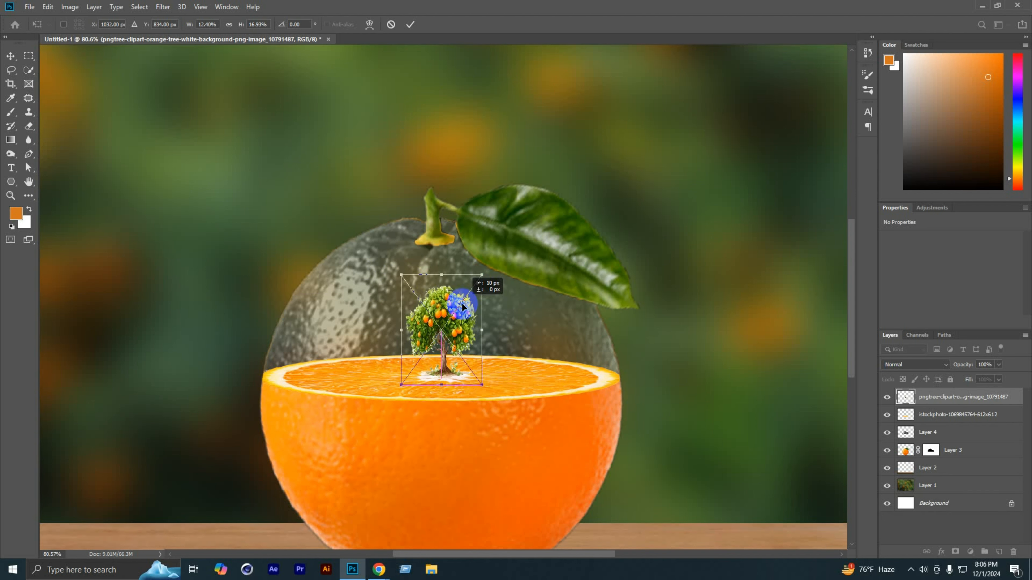
click(410, 24)
key(e)
scroll(479, 161, down, 6)
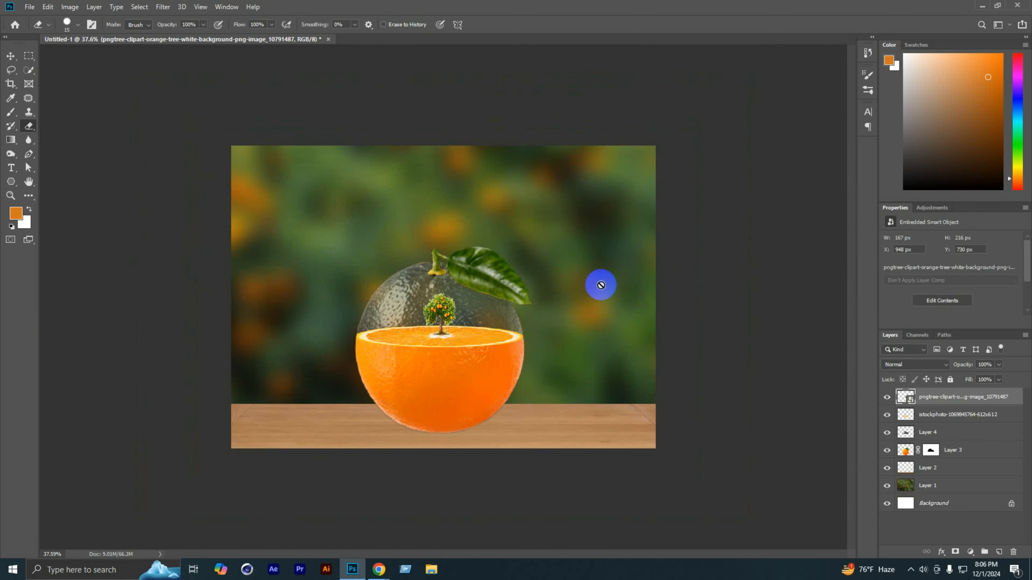
scroll(628, 320, up, 3)
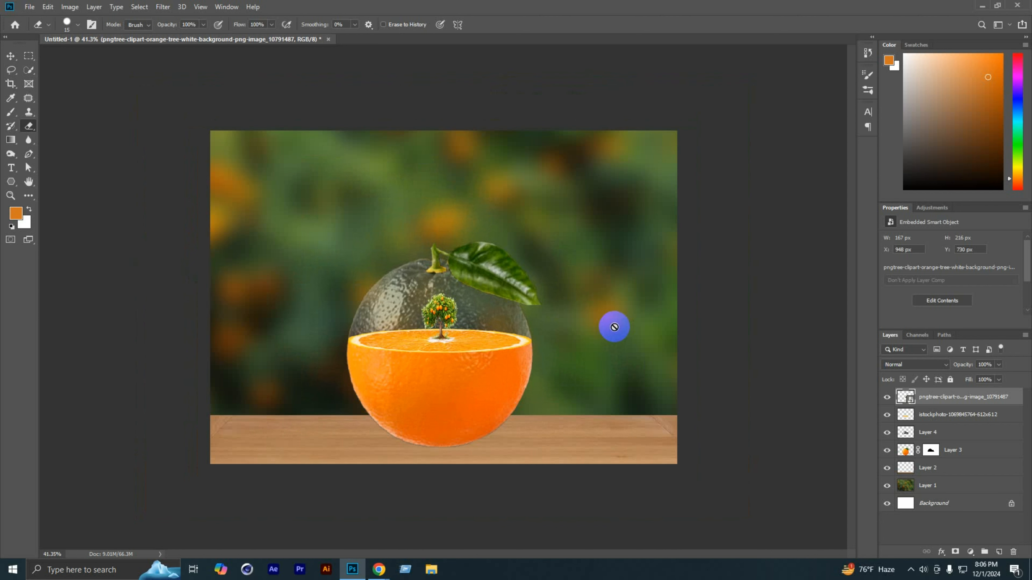
scroll(431, 378, down, 3)
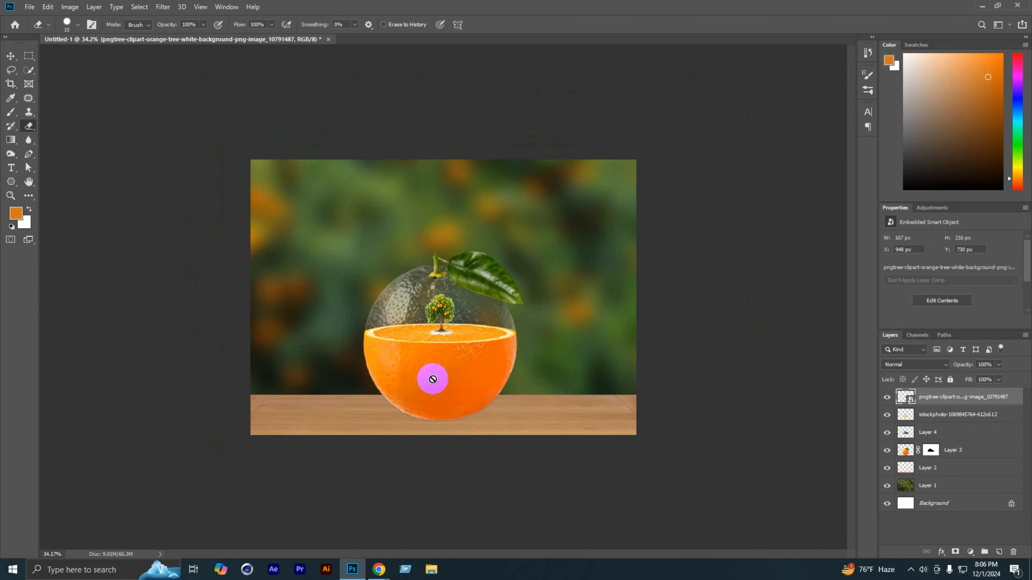